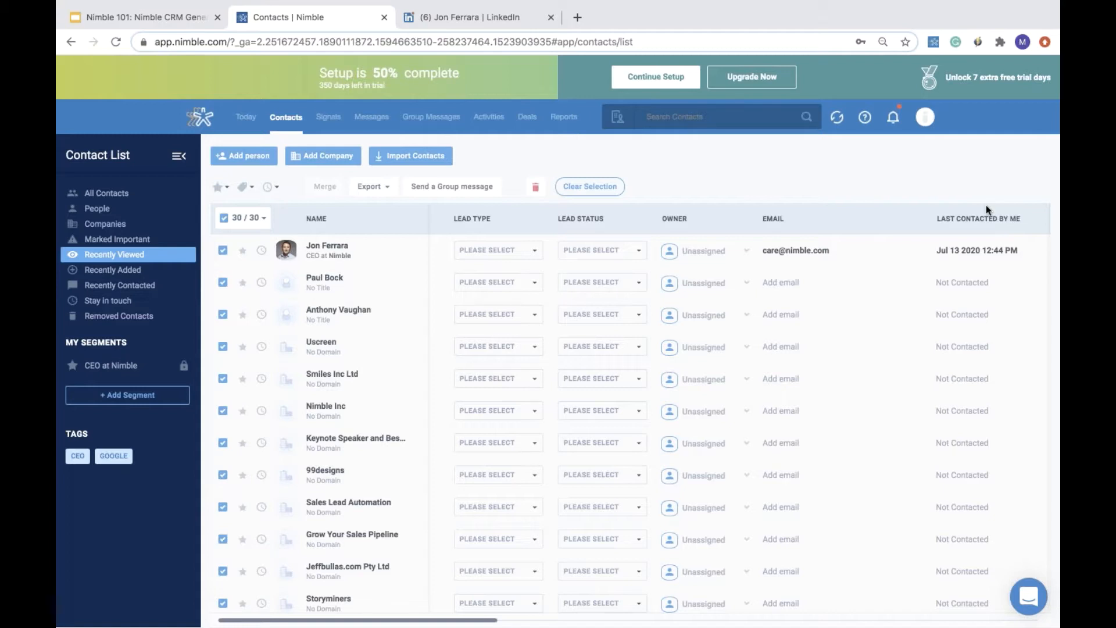
- Open the account settings and go to the billing section's user management
click(925, 118)
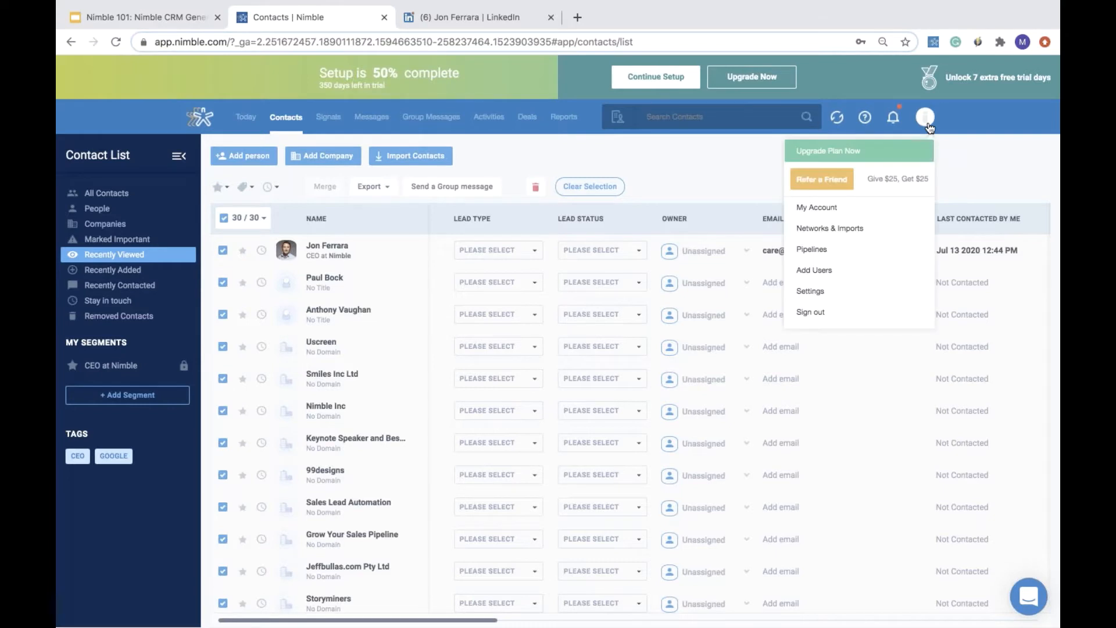
click(885, 295)
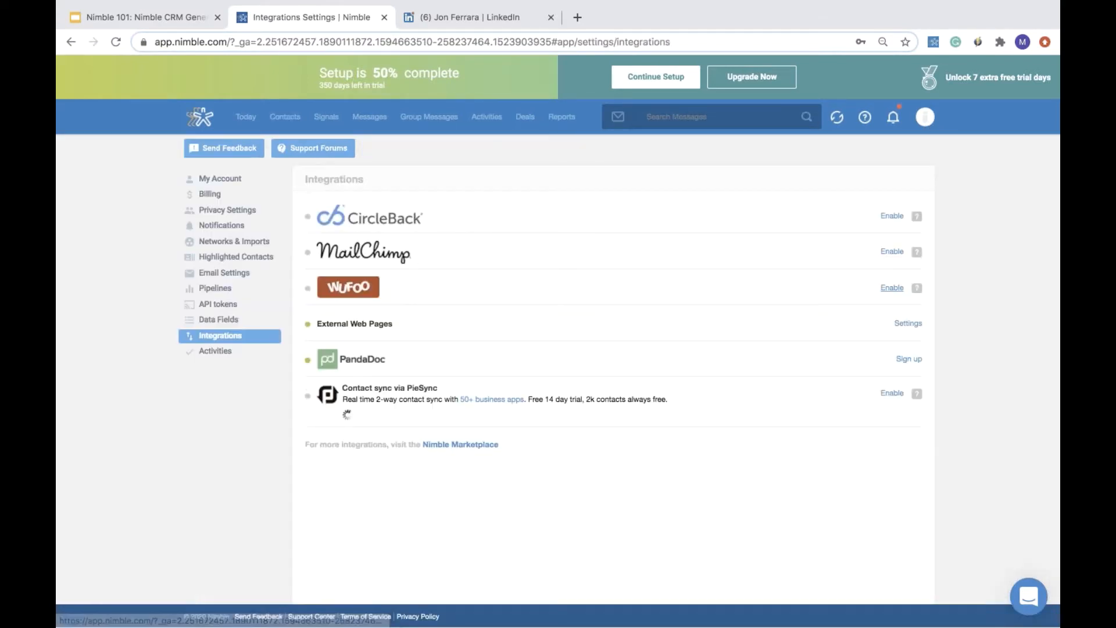
click(211, 195)
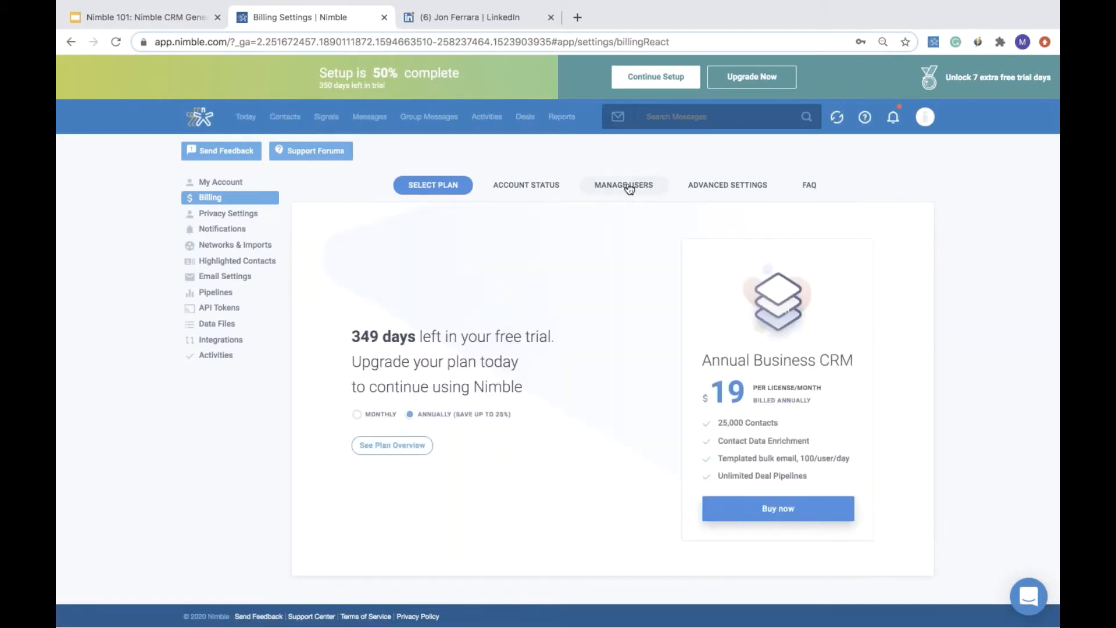
click(628, 186)
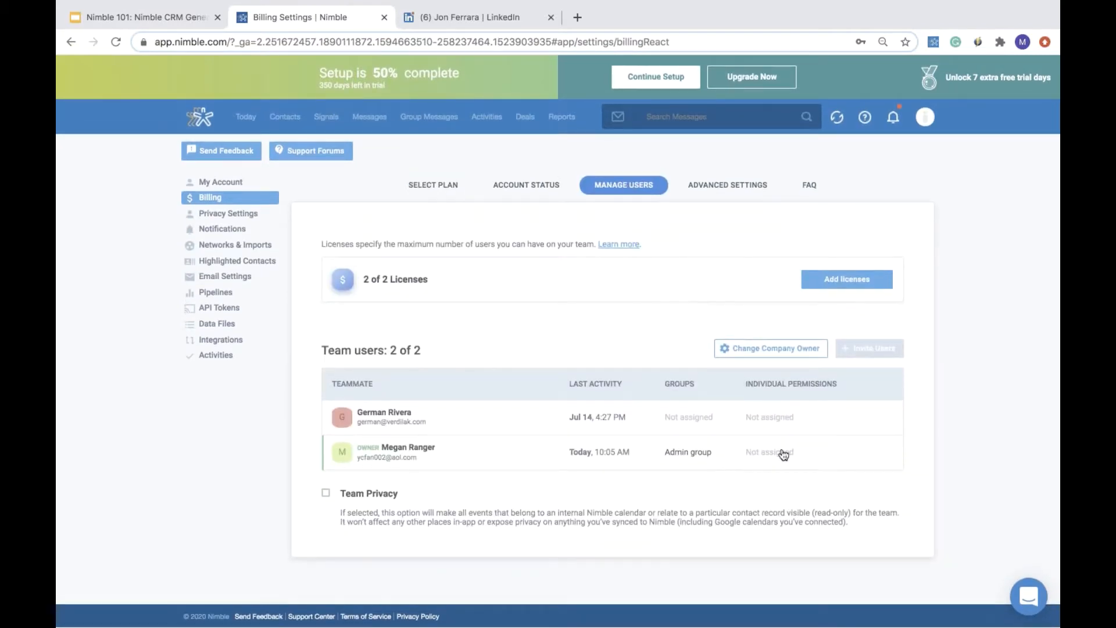
- Open the first team user's management page and review the individual permissions list
click(600, 420)
scroll(630, 414, down, 4)
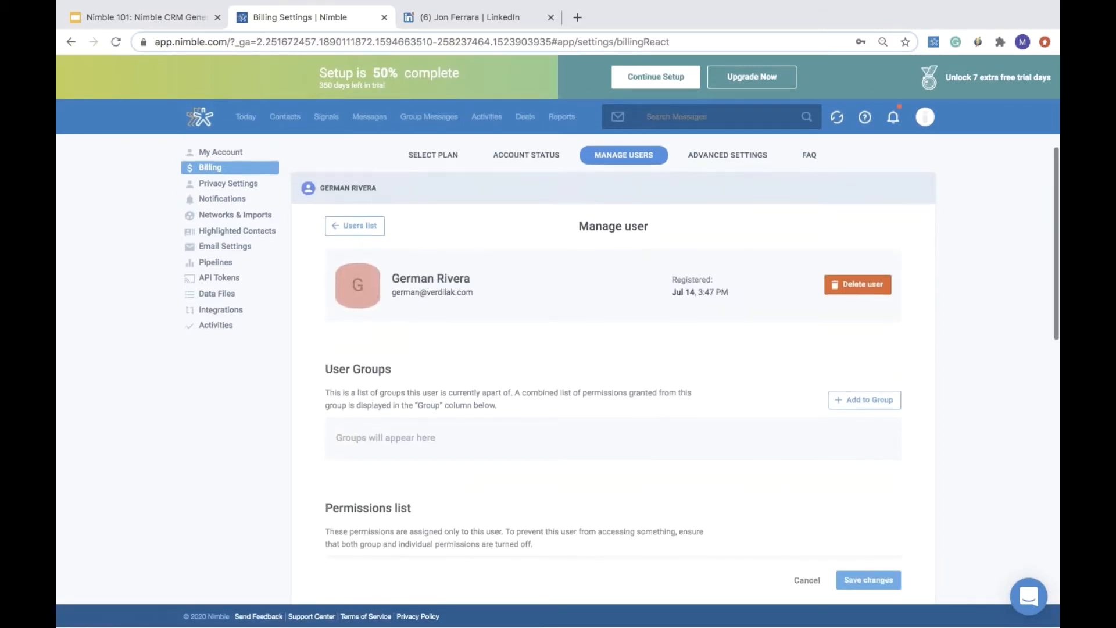
scroll(613, 349, down, 9)
scroll(612, 348, down, 1)
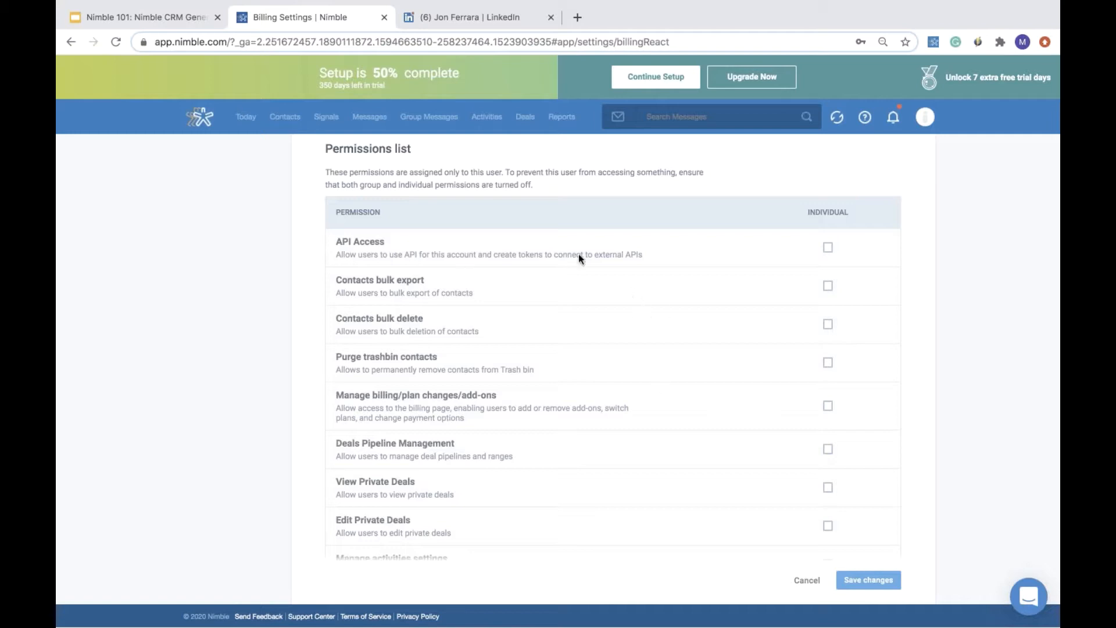
- Return to contacts and open the Networks & Imports settings to review the import options
click(285, 116)
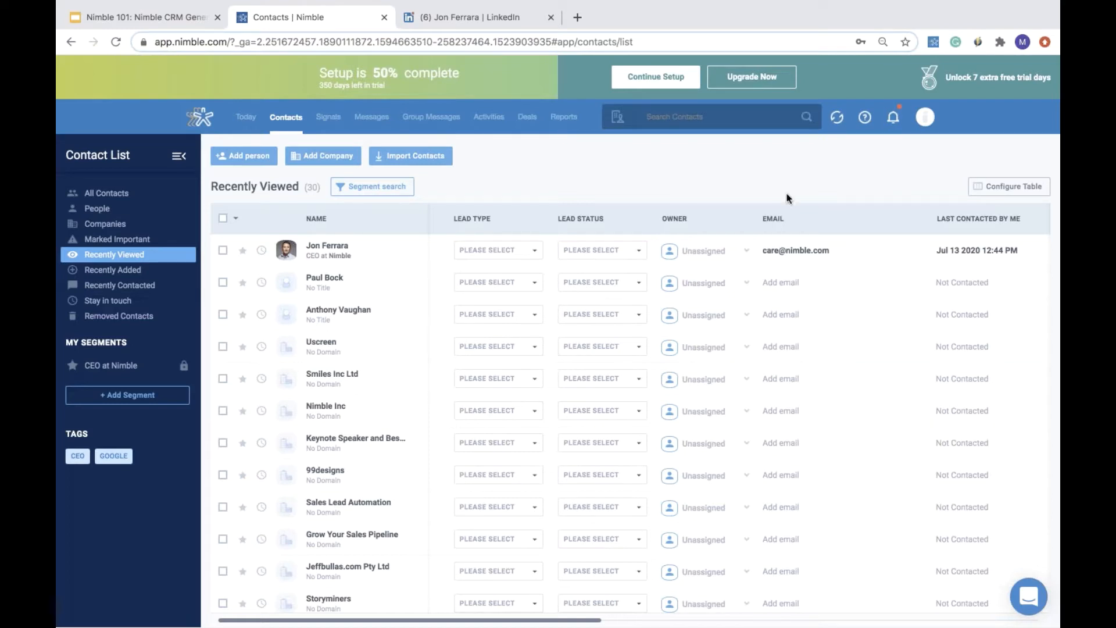
click(924, 116)
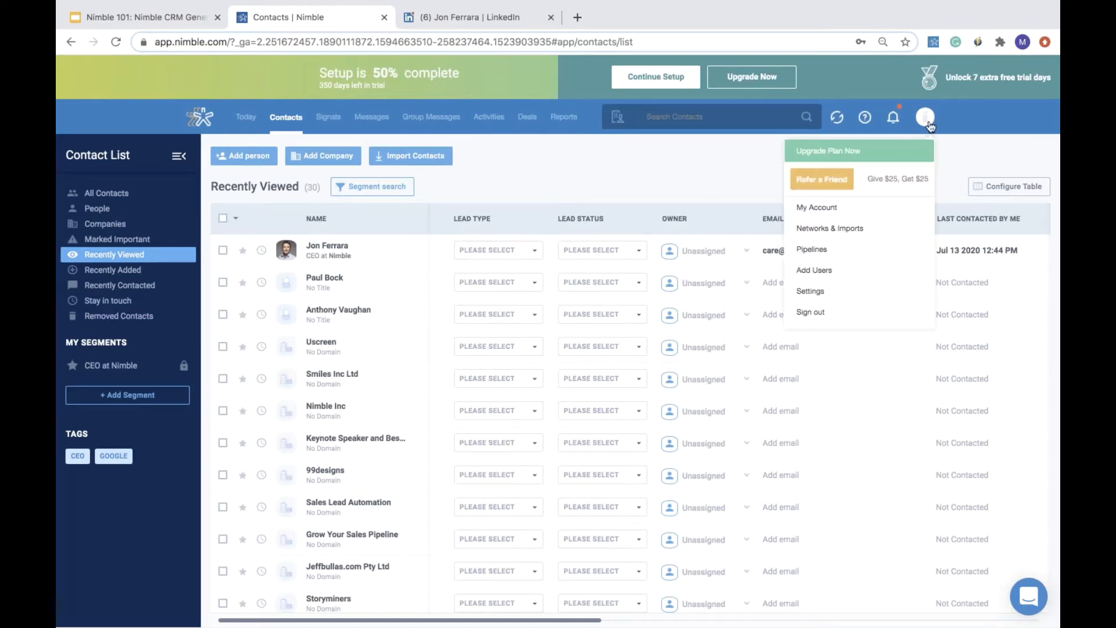
click(866, 229)
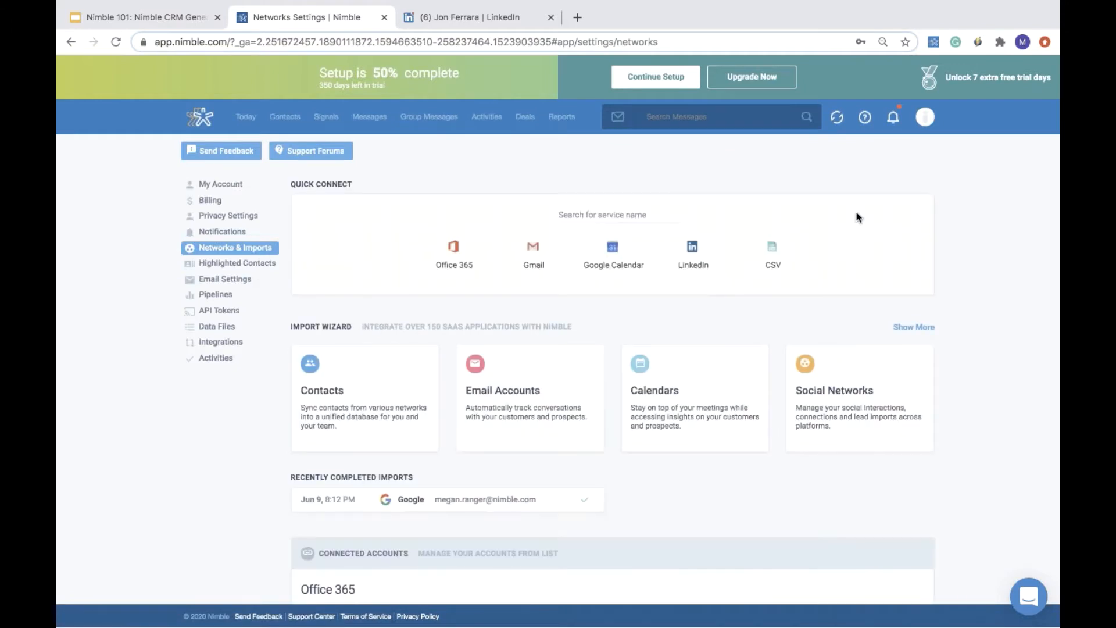
scroll(855, 217, down, 1)
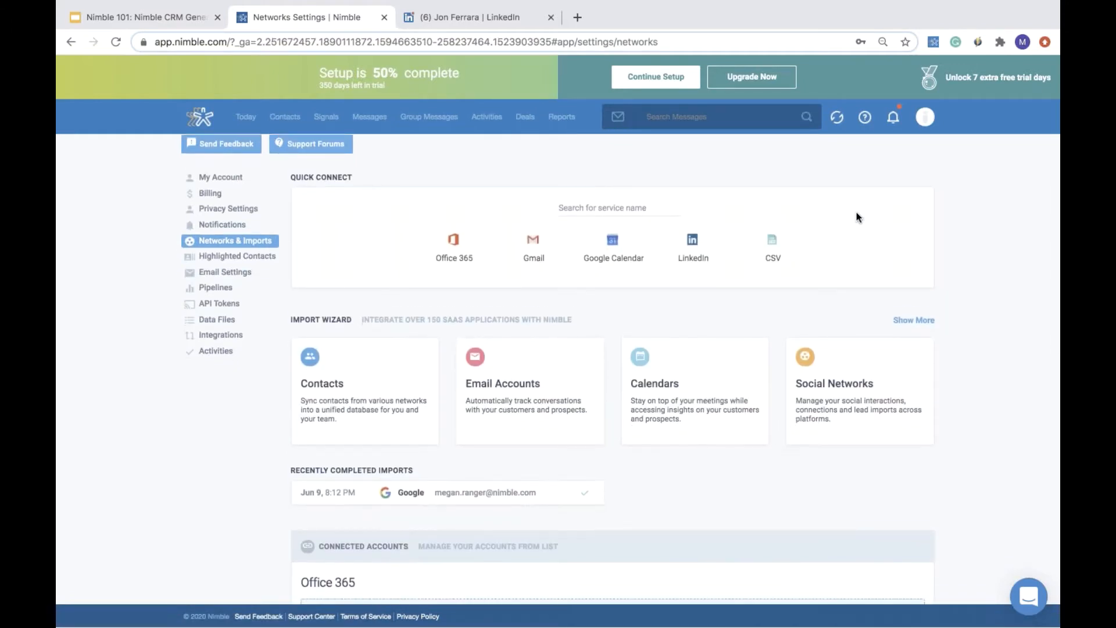
scroll(856, 217, down, 1)
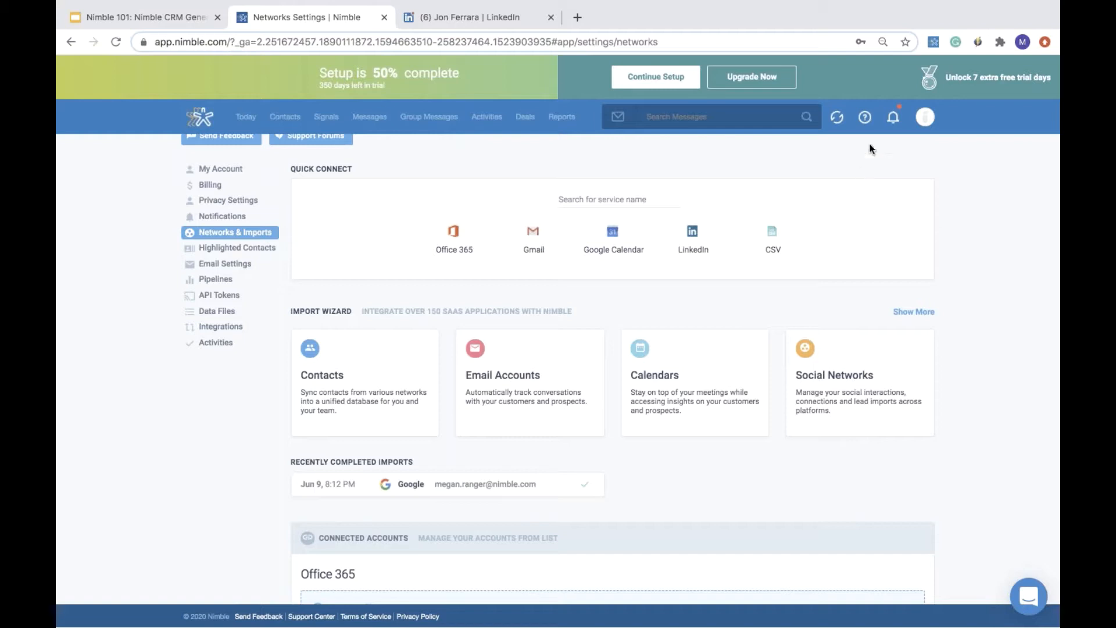
- Switch to the LinkedIn profile tab and back to the Nimble contacts list
mouse_move(619, 30)
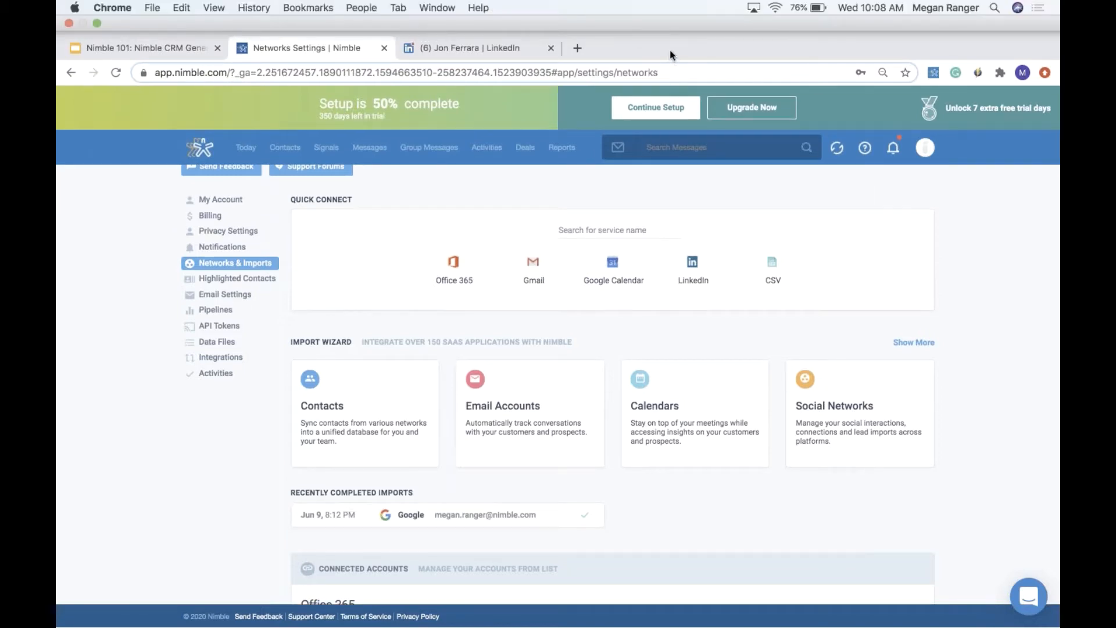
click(513, 52)
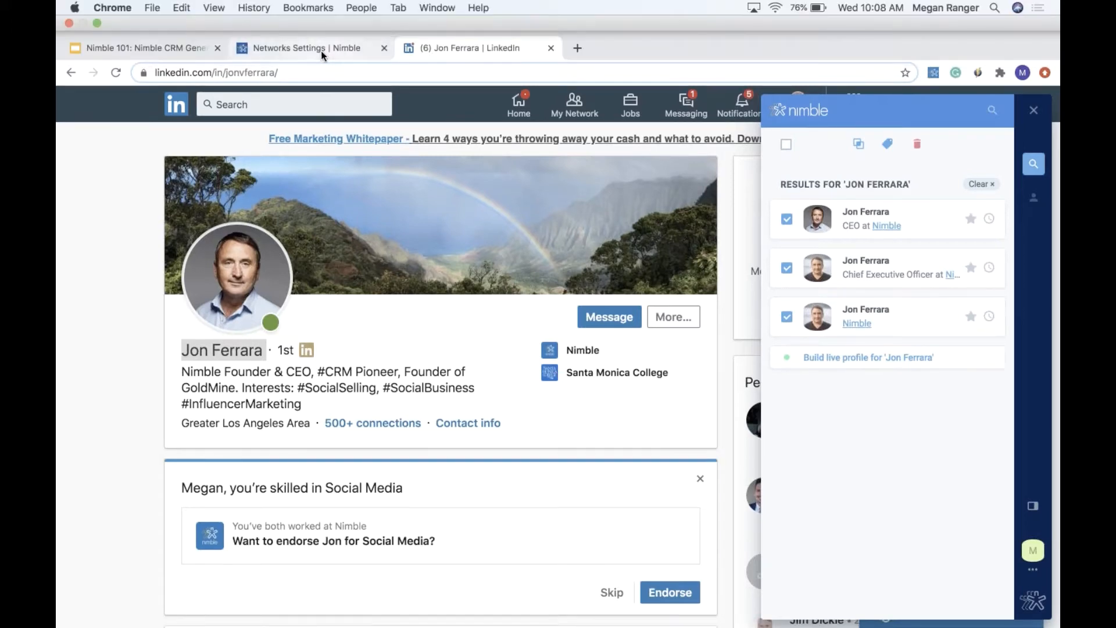
click(321, 50)
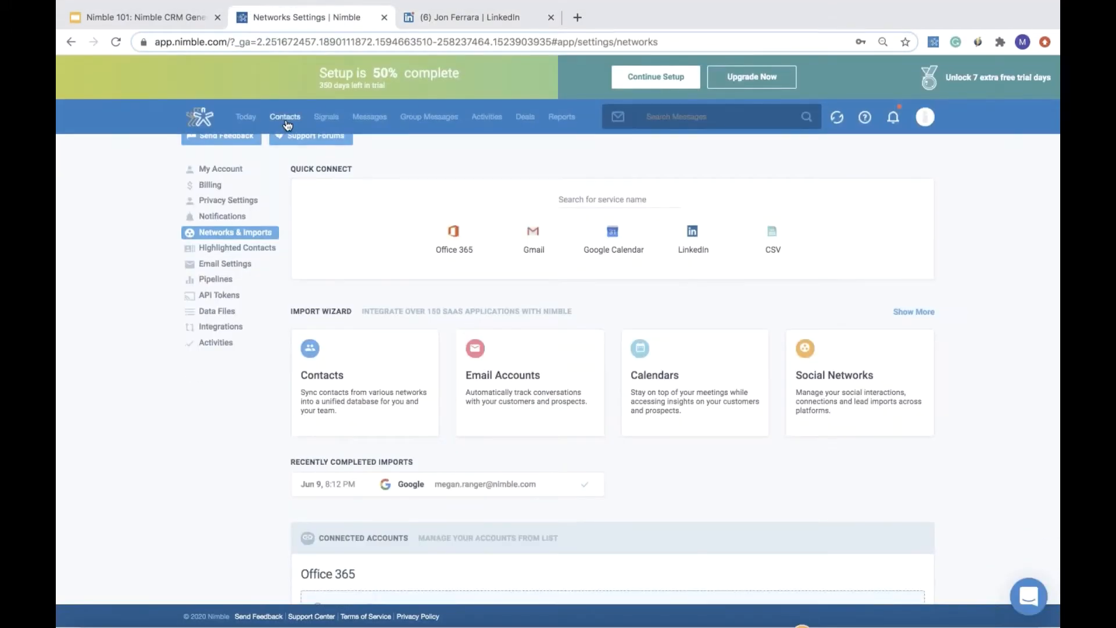
click(287, 122)
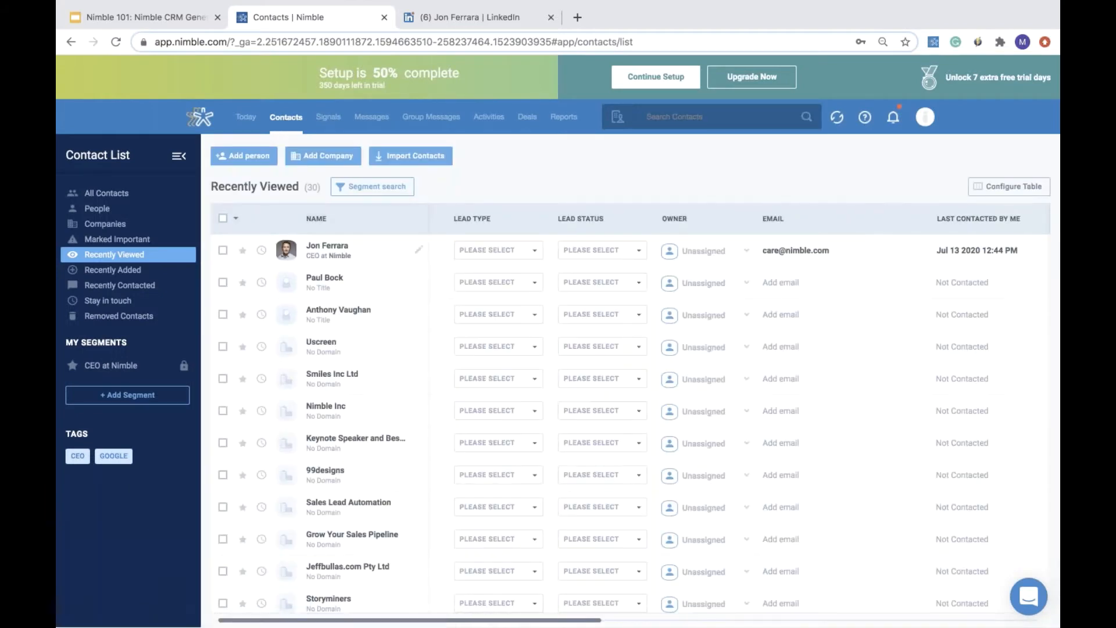
- Open the top contact's record, view its more-actions menu, and return to the contacts list
click(396, 250)
click(454, 187)
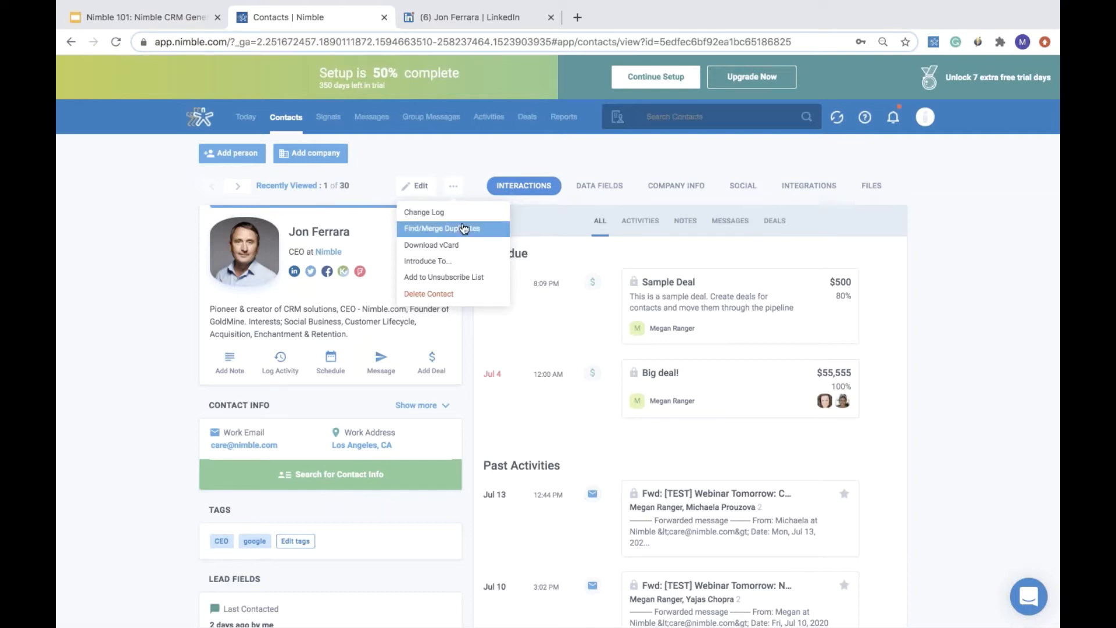
click(480, 16)
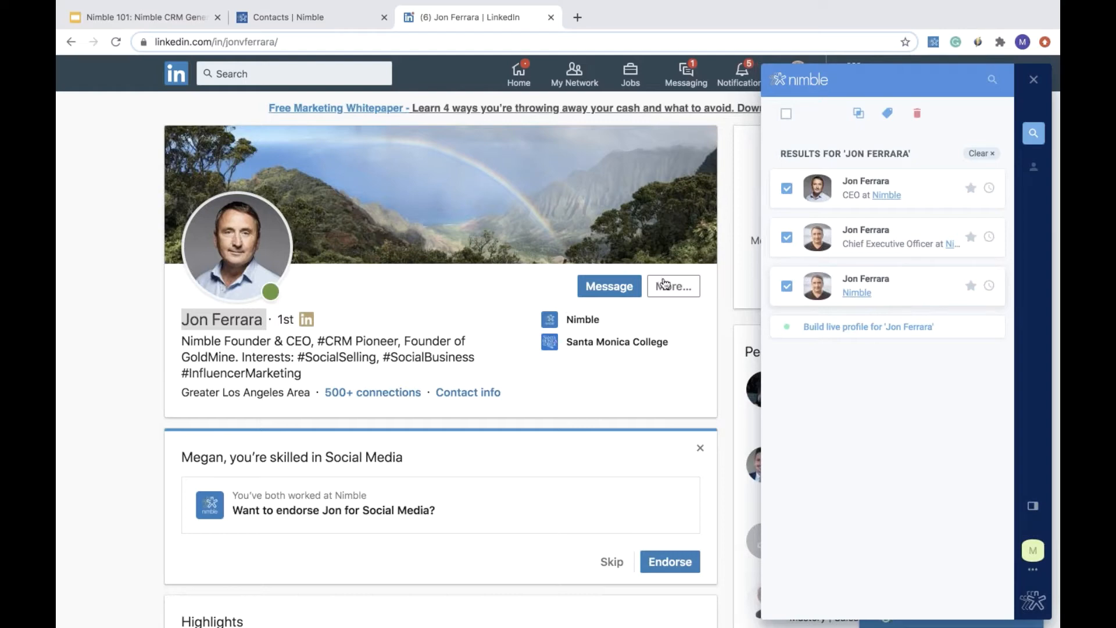
click(316, 17)
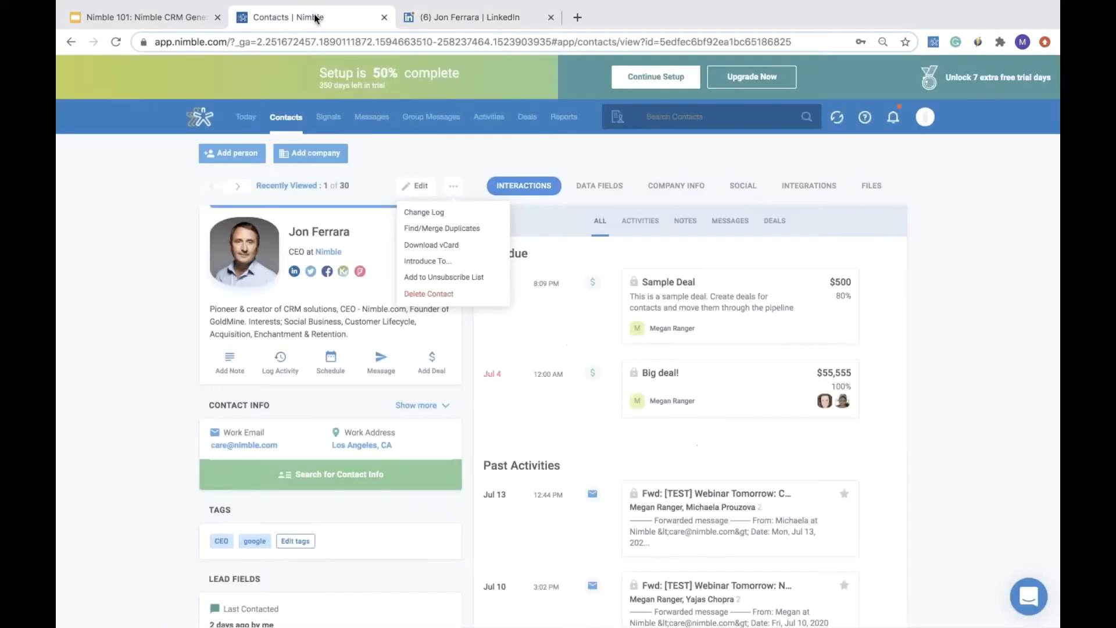
click(297, 124)
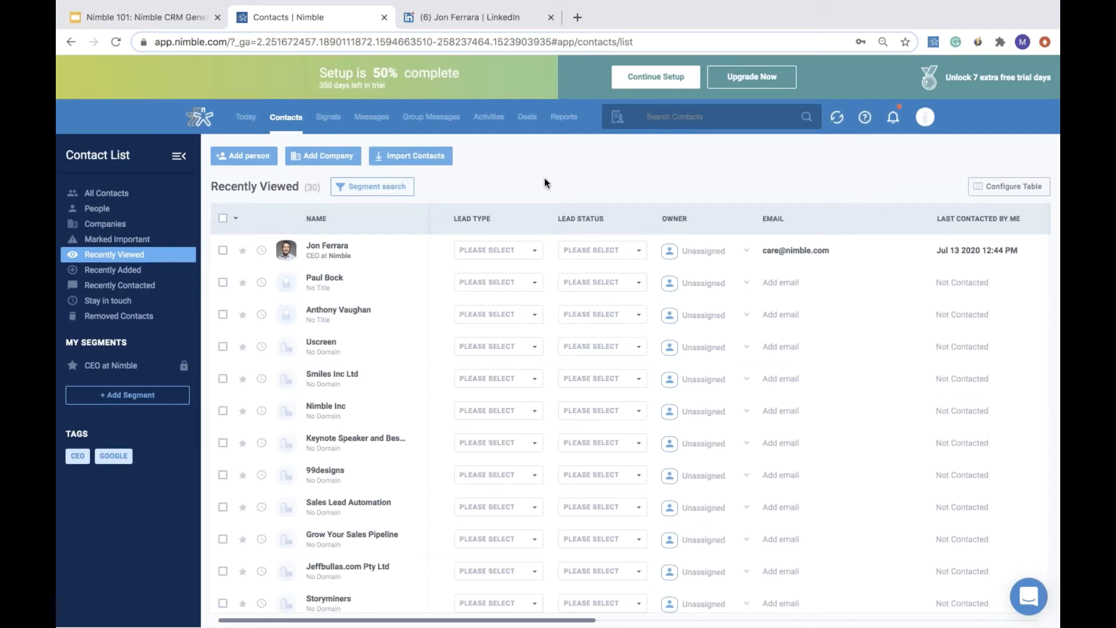
- Search contacts for jon ferrara and select all matching results
click(677, 122)
text(jon fe)
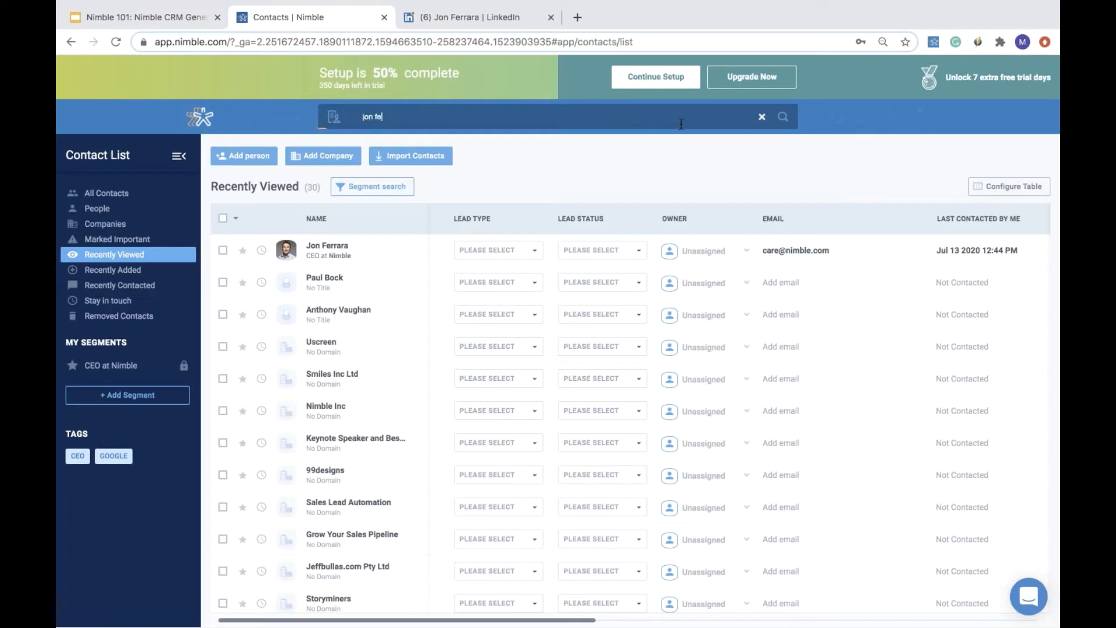
text(rrara)
key(Return)
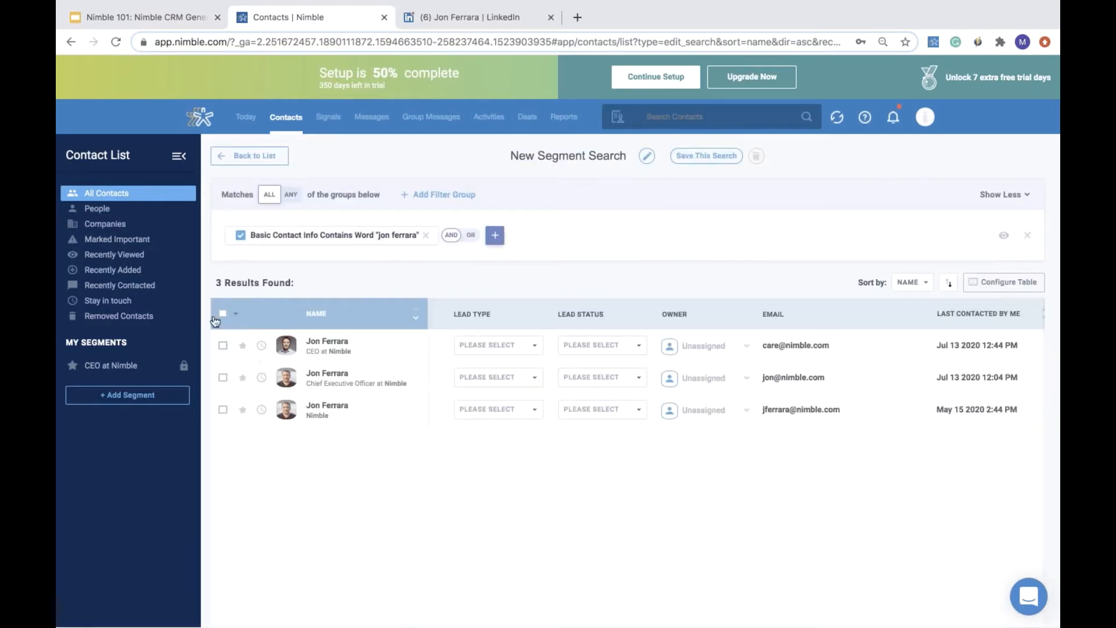
click(223, 314)
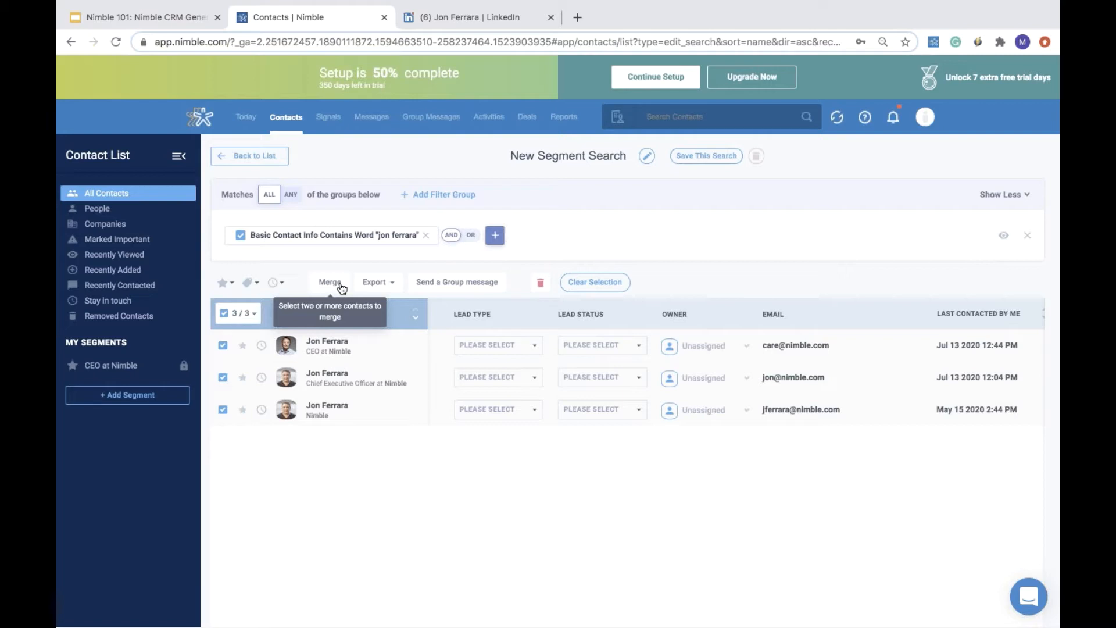
- Remove the search filter and add a contact filter for Phone Is Empty
click(425, 236)
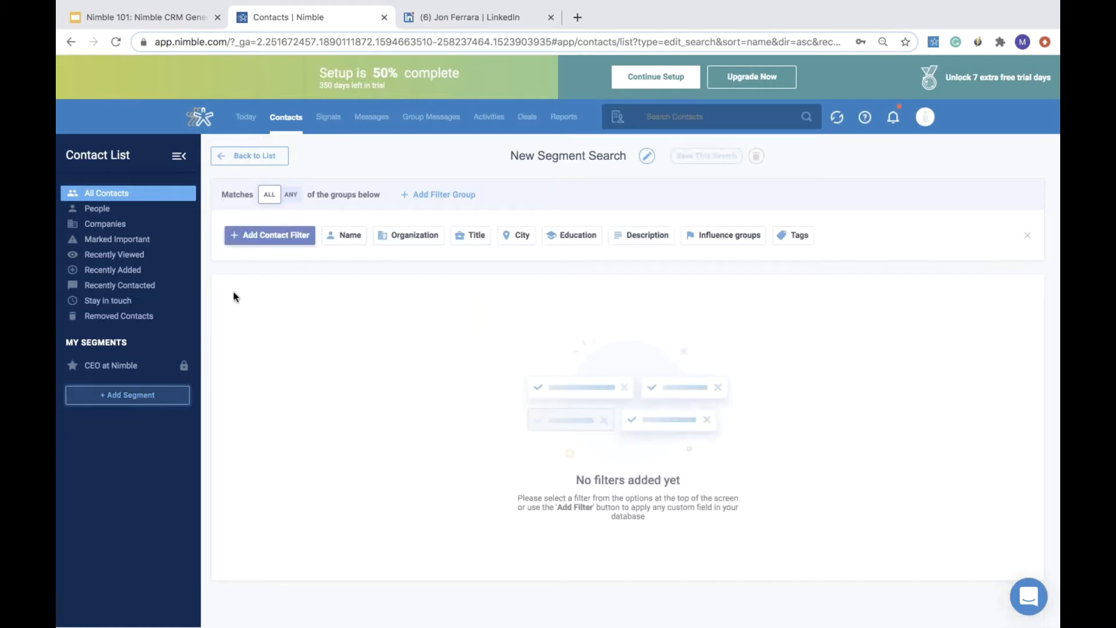
click(295, 238)
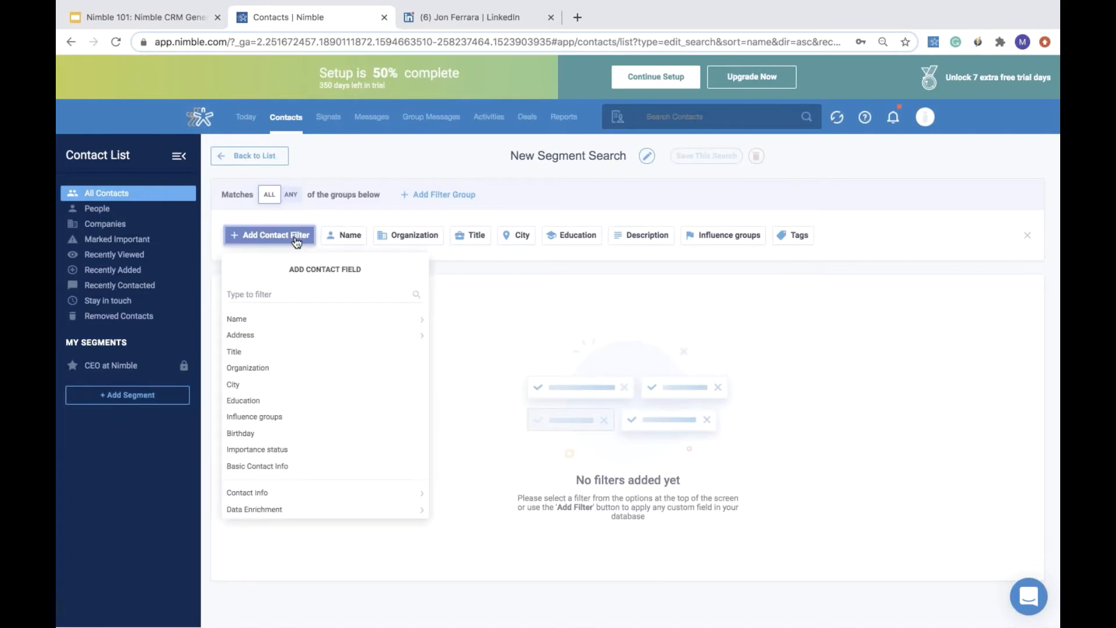
click(294, 295)
text(pho)
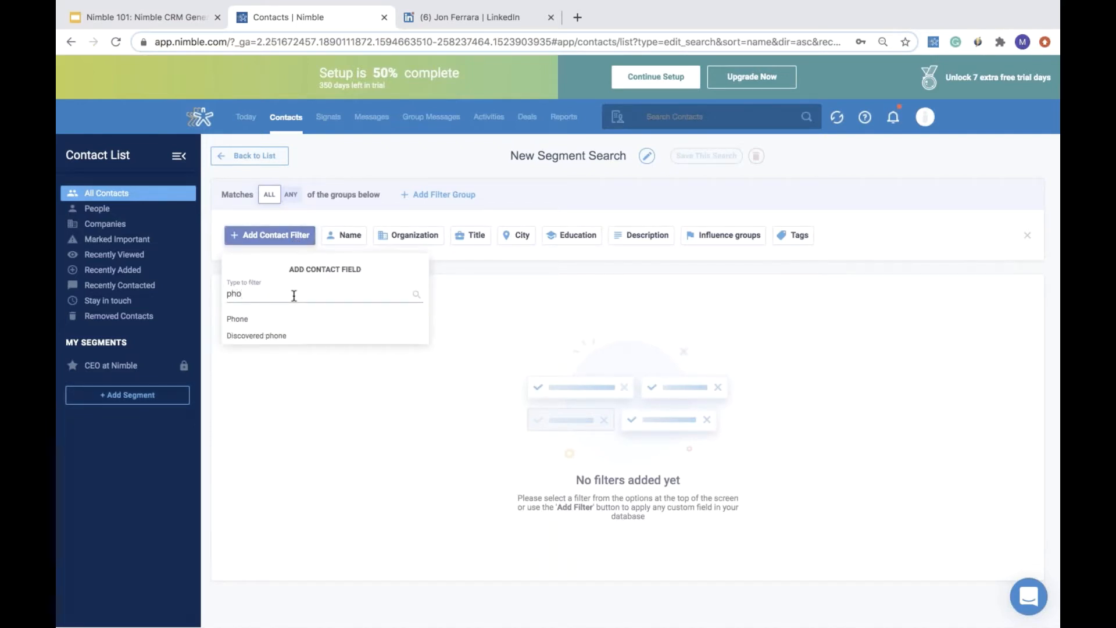
click(287, 321)
click(231, 328)
click(400, 391)
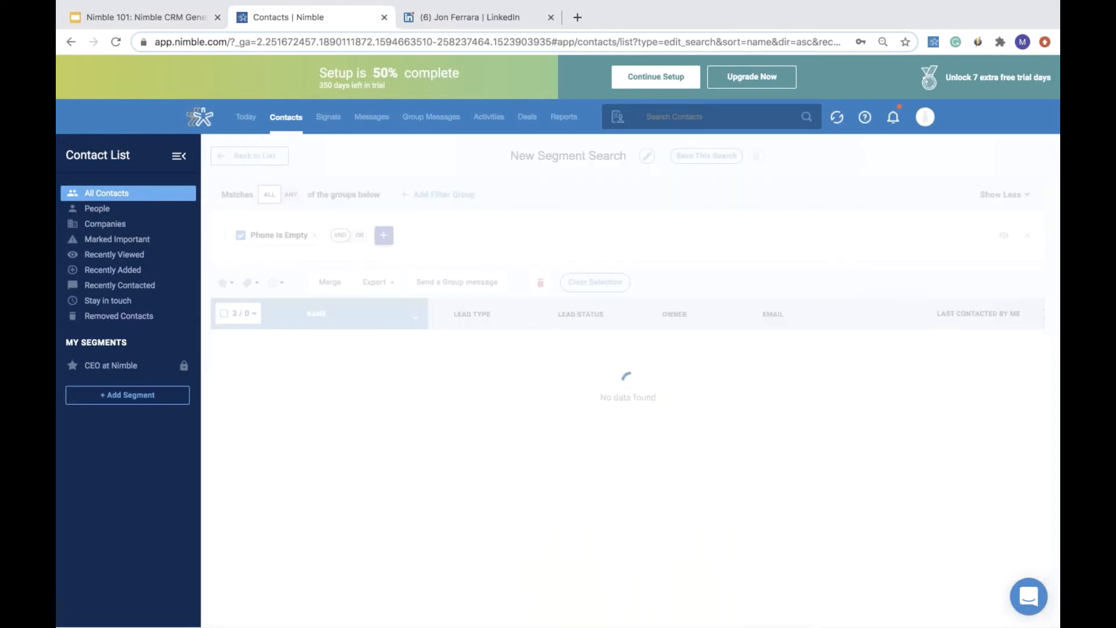
- Add a second filter for Email Is Empty
click(383, 235)
click(401, 290)
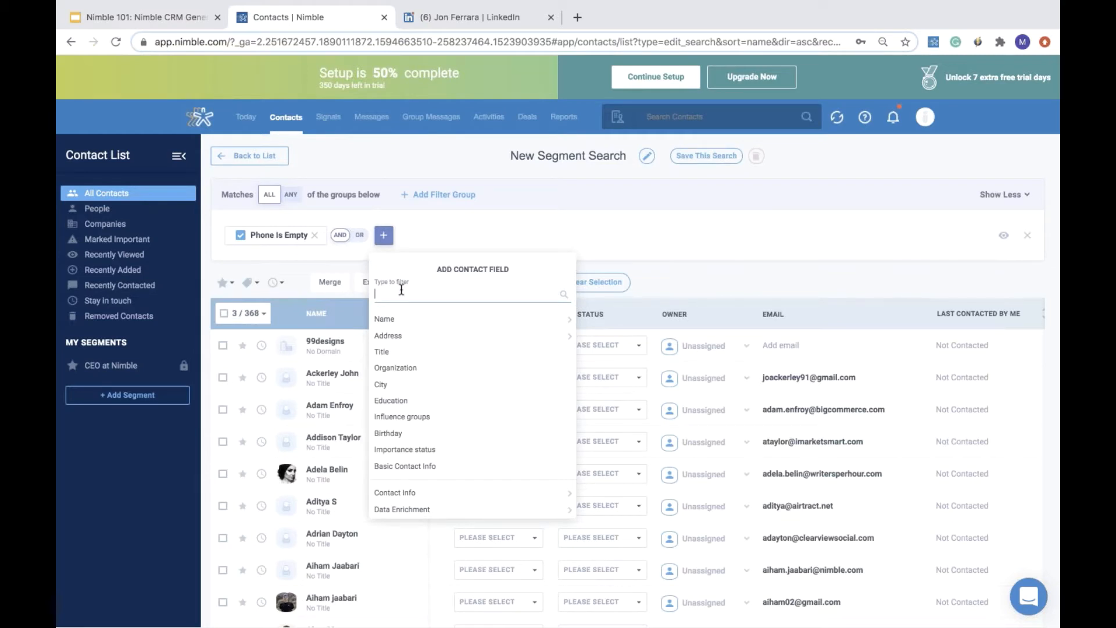
text(emai)
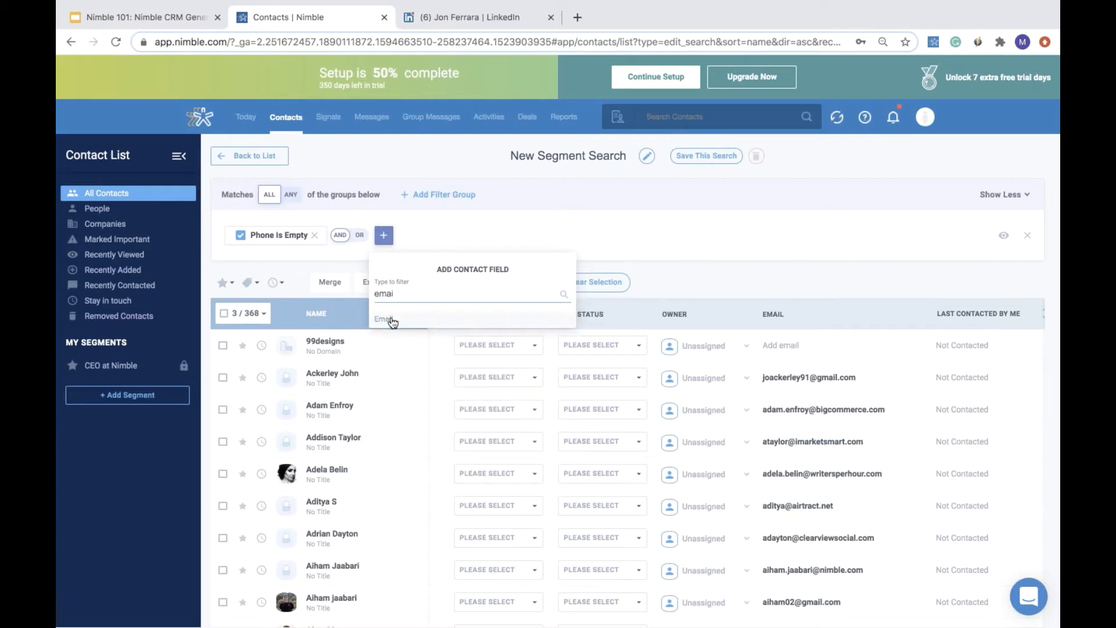
click(393, 320)
click(378, 328)
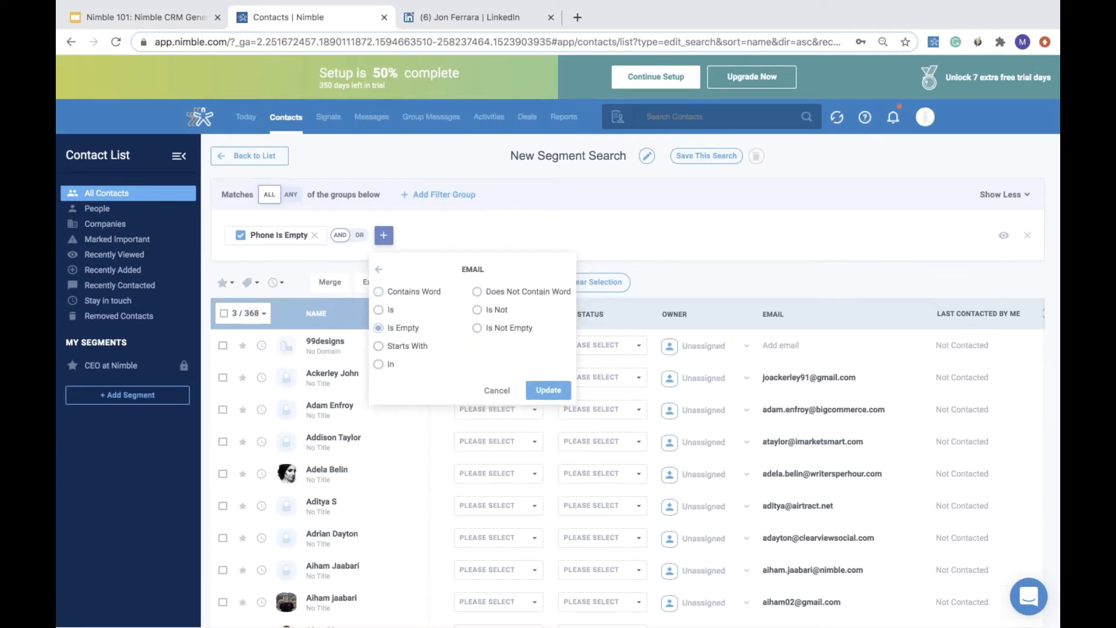
click(561, 393)
- Add a Last contacted by Team filter set to Not In The Last 10 days ago, then return to contacts
click(489, 237)
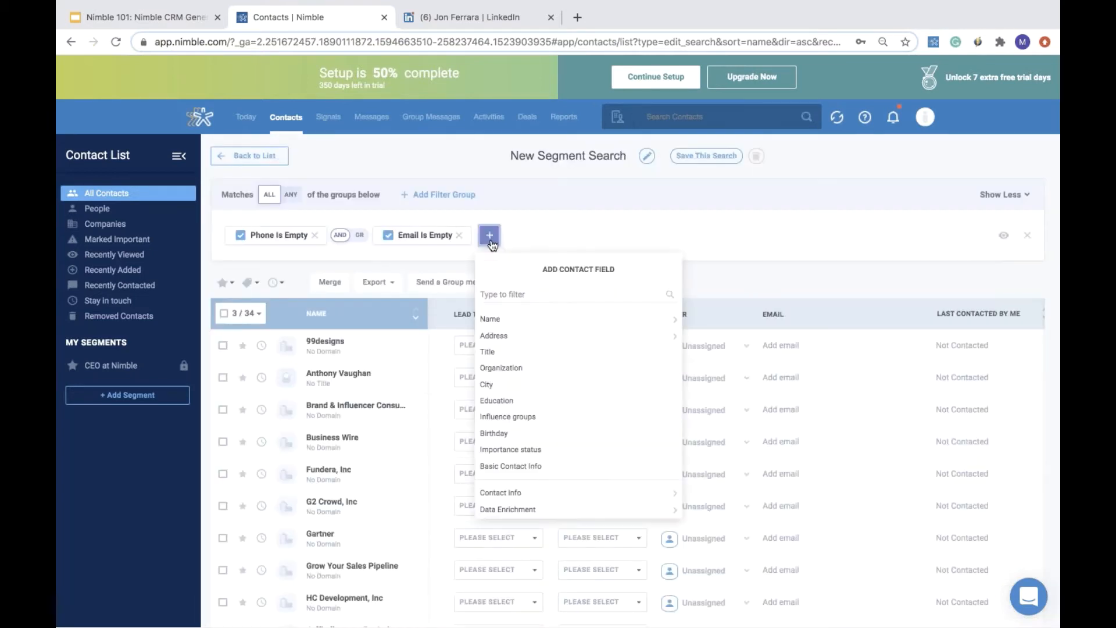
click(503, 292)
text(last con)
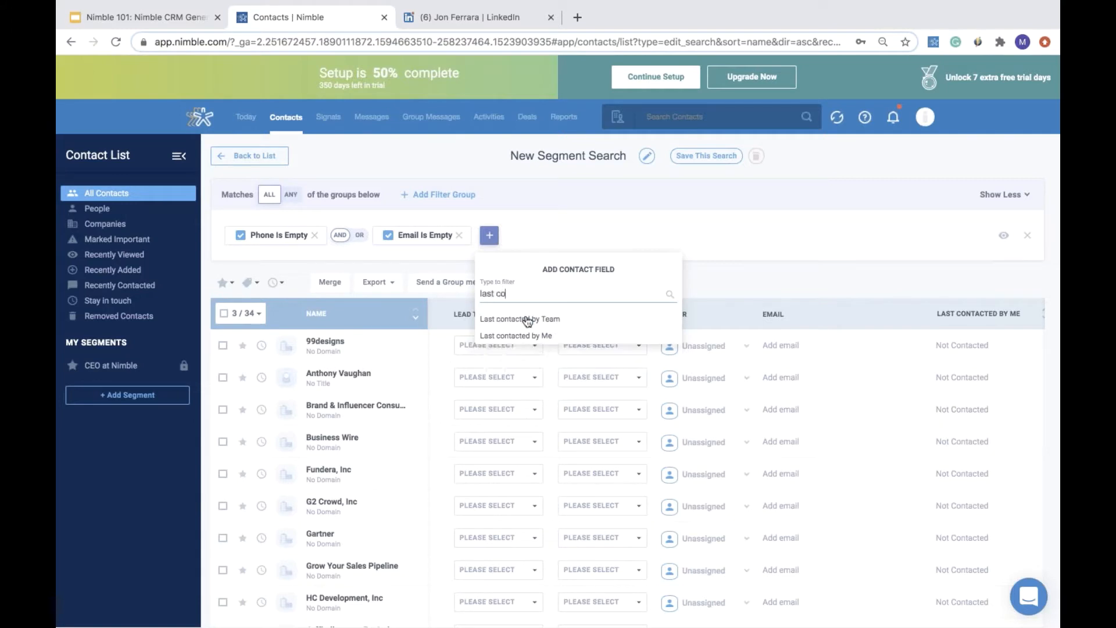
click(526, 319)
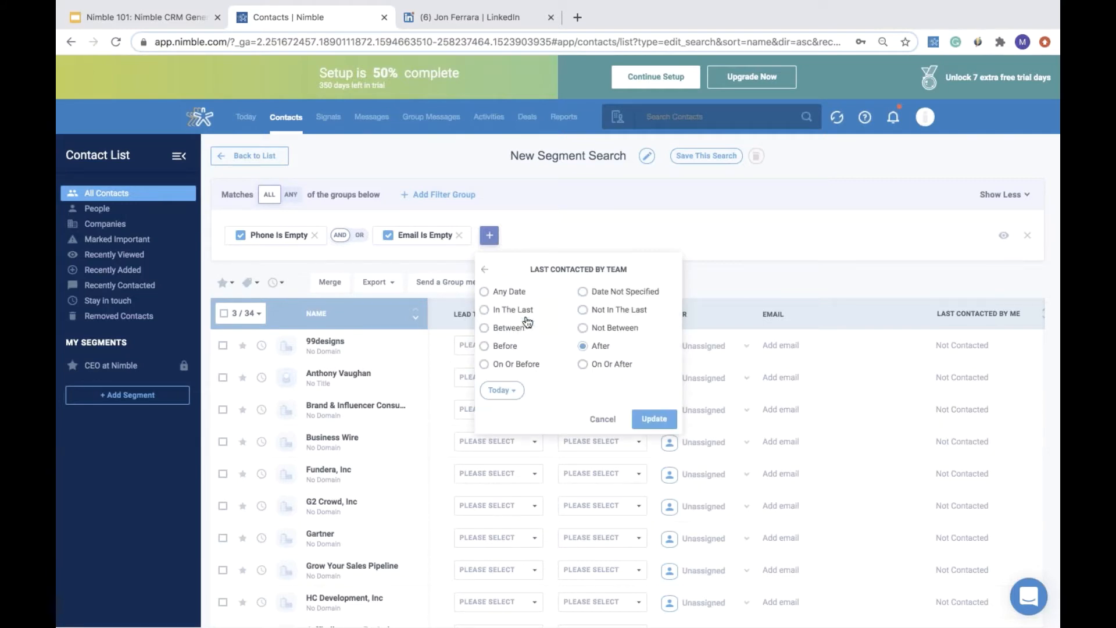
click(584, 310)
click(536, 388)
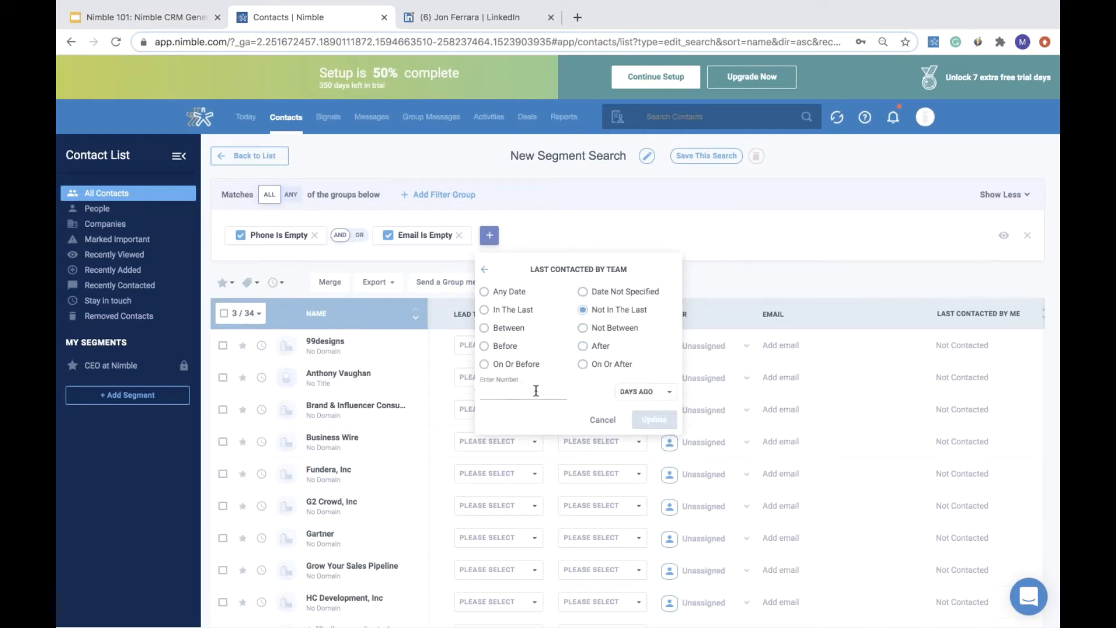
text(10)
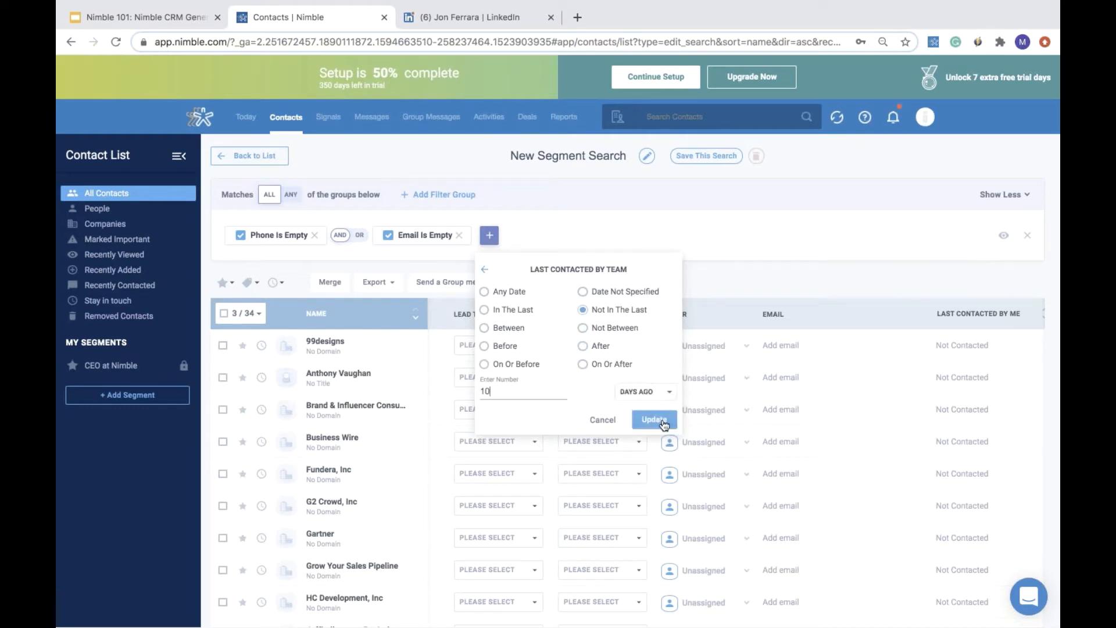
key(Return)
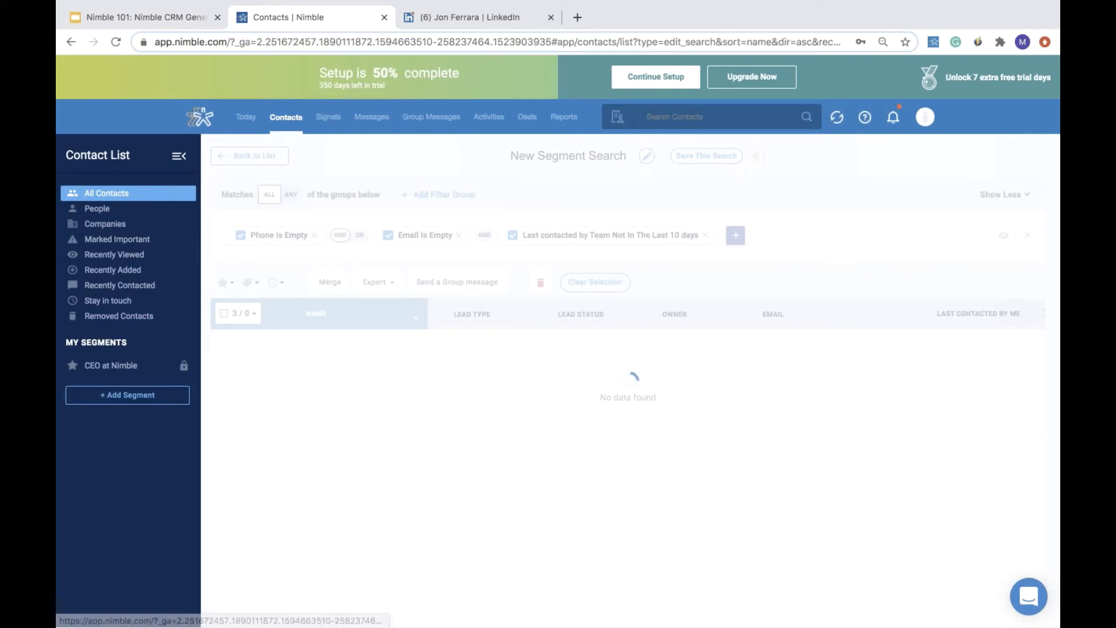
click(290, 121)
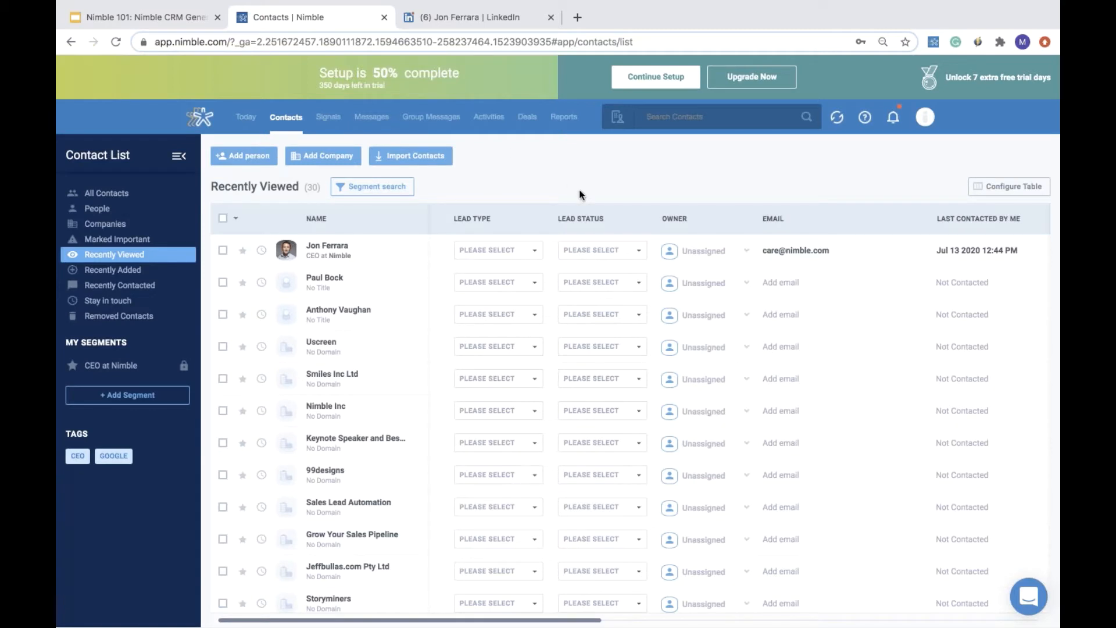
- Start a new segment search with a Tags Is Empty contact filter, then abandon it and return to the contact list
click(176, 396)
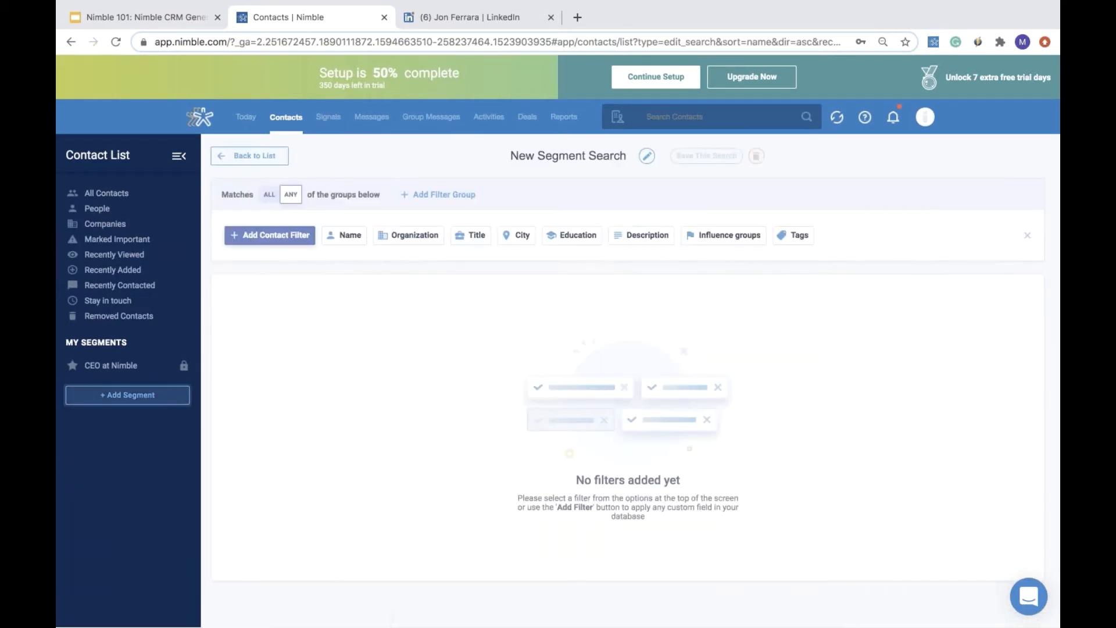
click(271, 235)
click(313, 292)
text(tag)
click(313, 336)
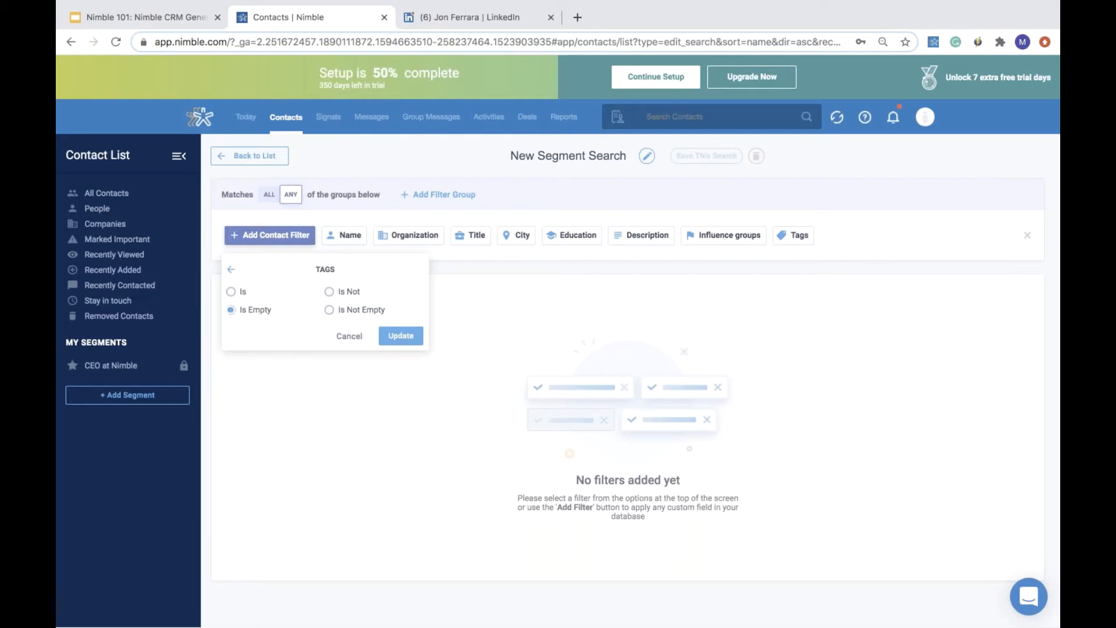
click(292, 120)
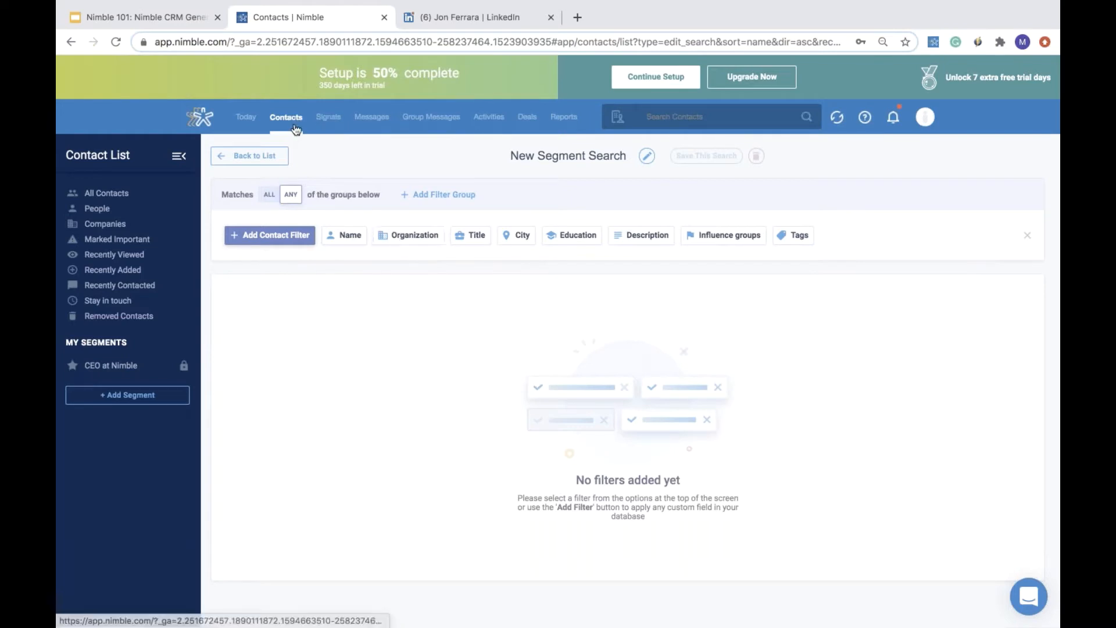
click(261, 157)
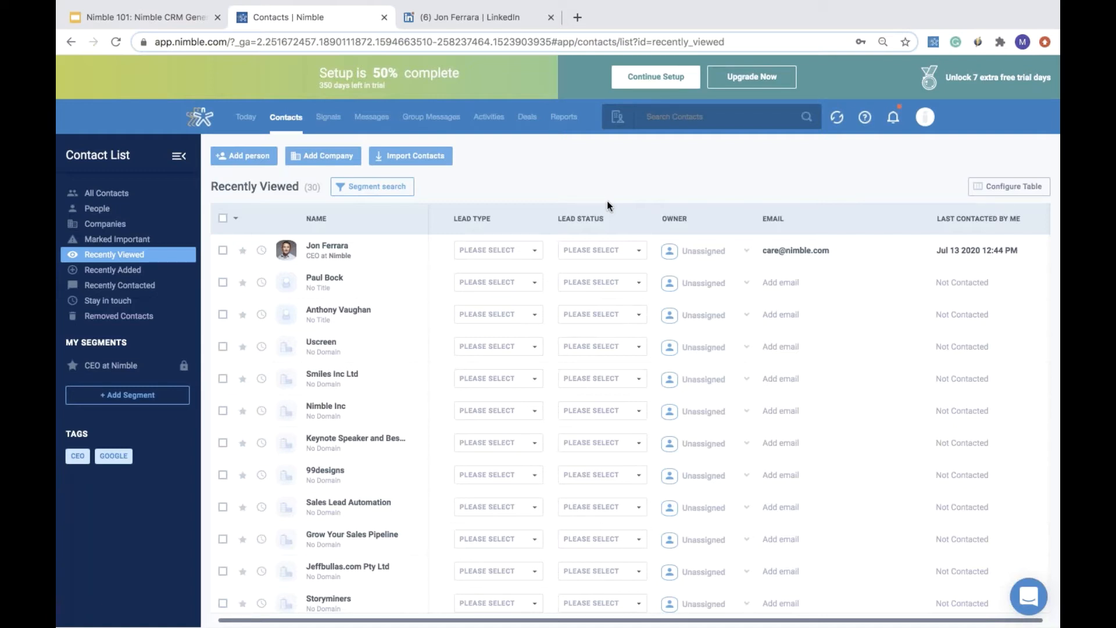
- Select all recently viewed contacts and open the export options for the selection
click(222, 218)
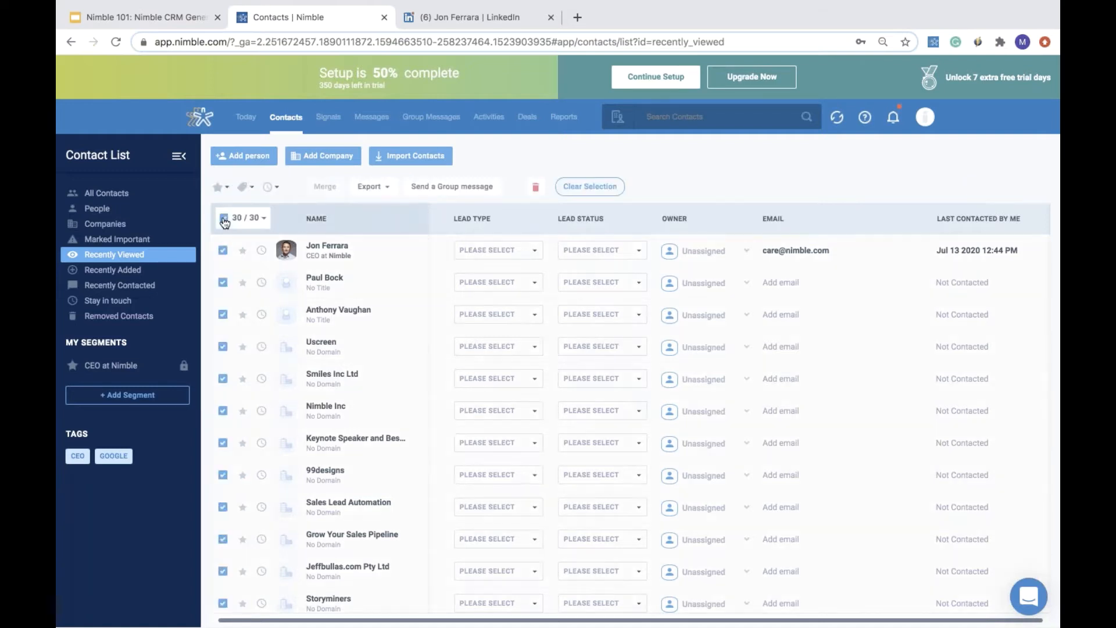
click(389, 192)
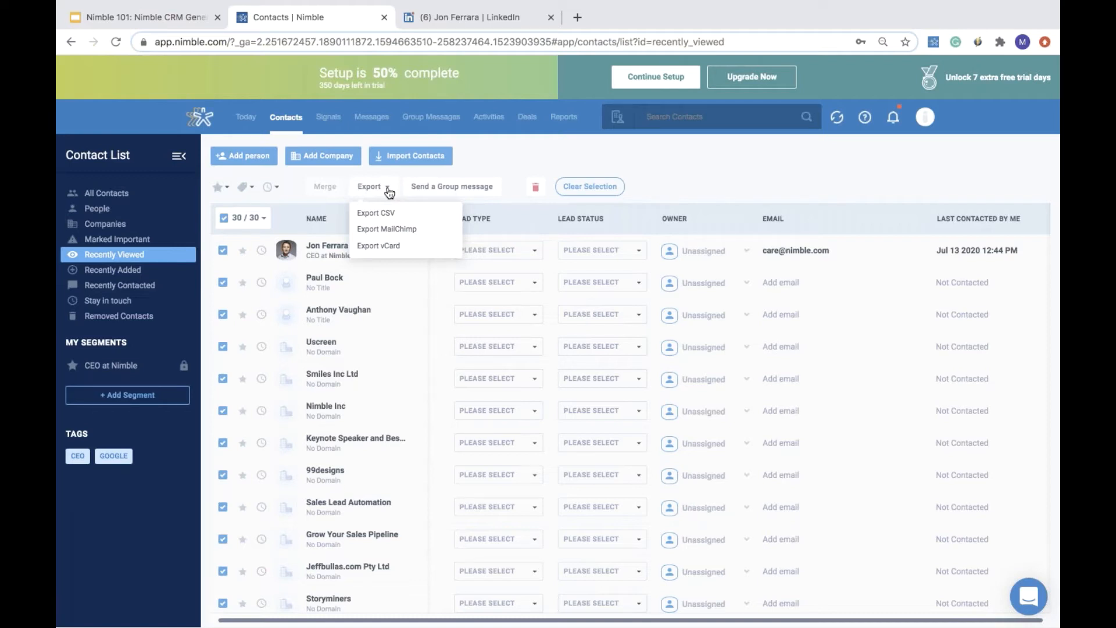
- Switch to the Google Slides webinar presentation and view slides 4 and 5
click(154, 15)
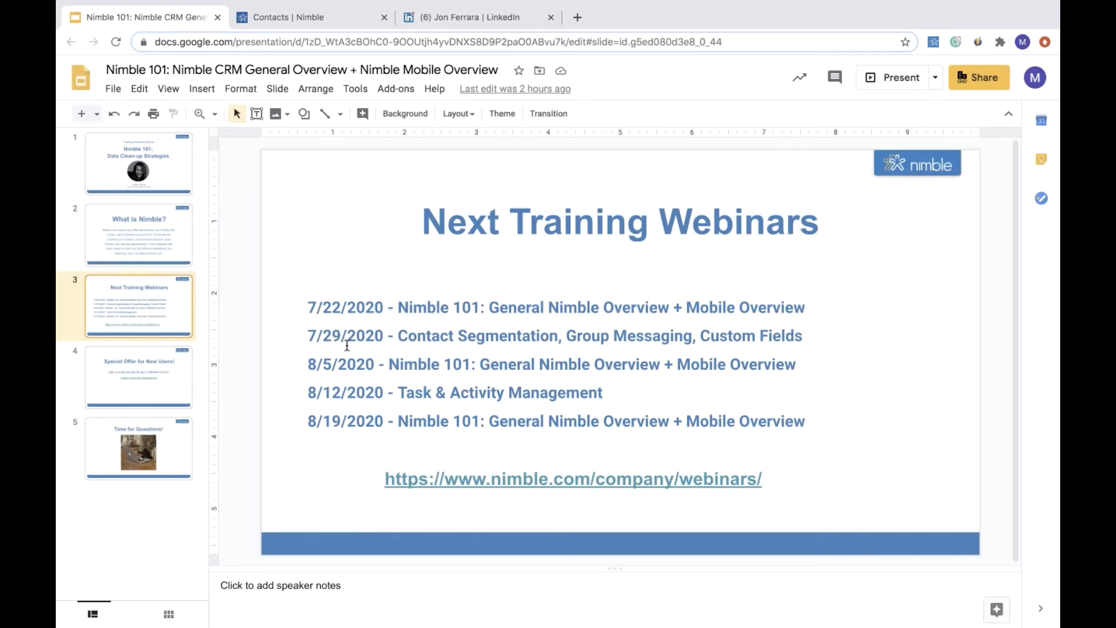
click(177, 366)
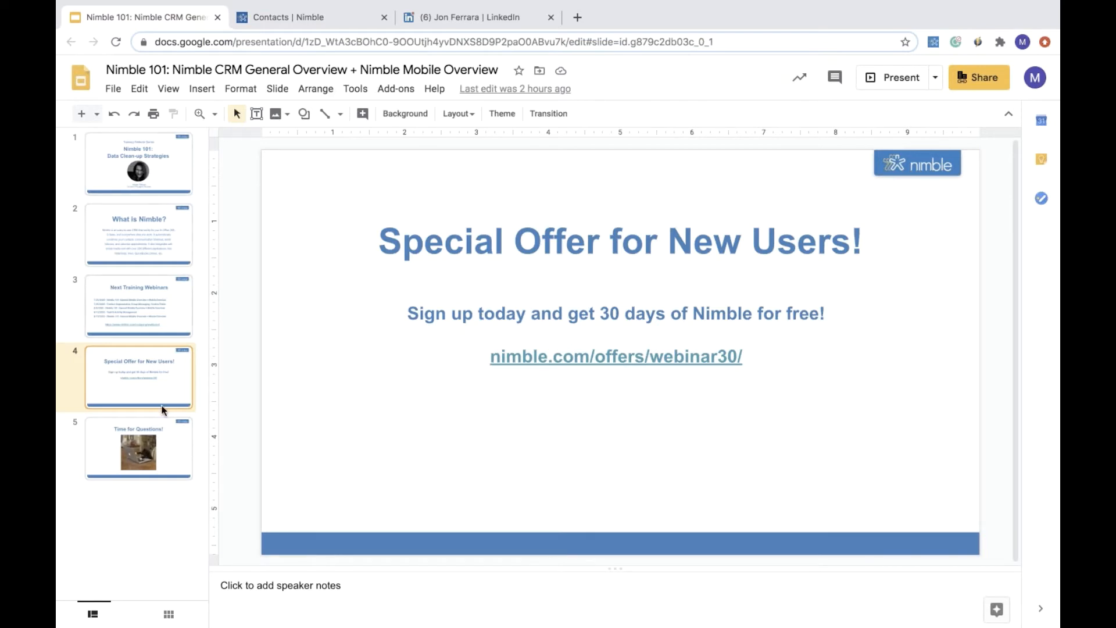
click(163, 429)
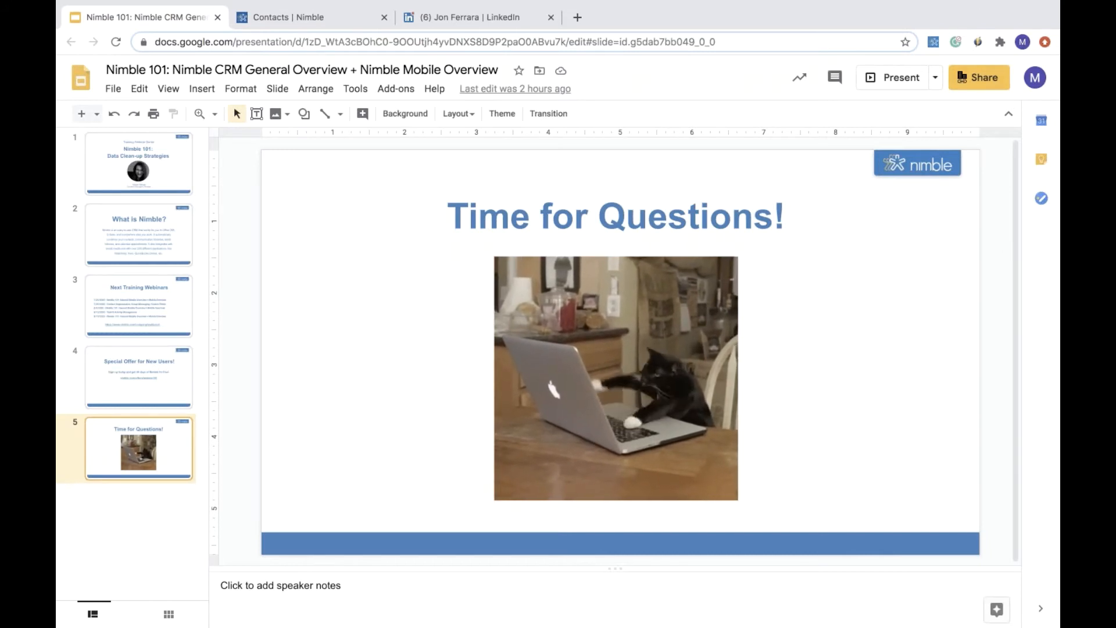
- Start presenting the slideshow from the current Time for Questions slide
click(991, 80)
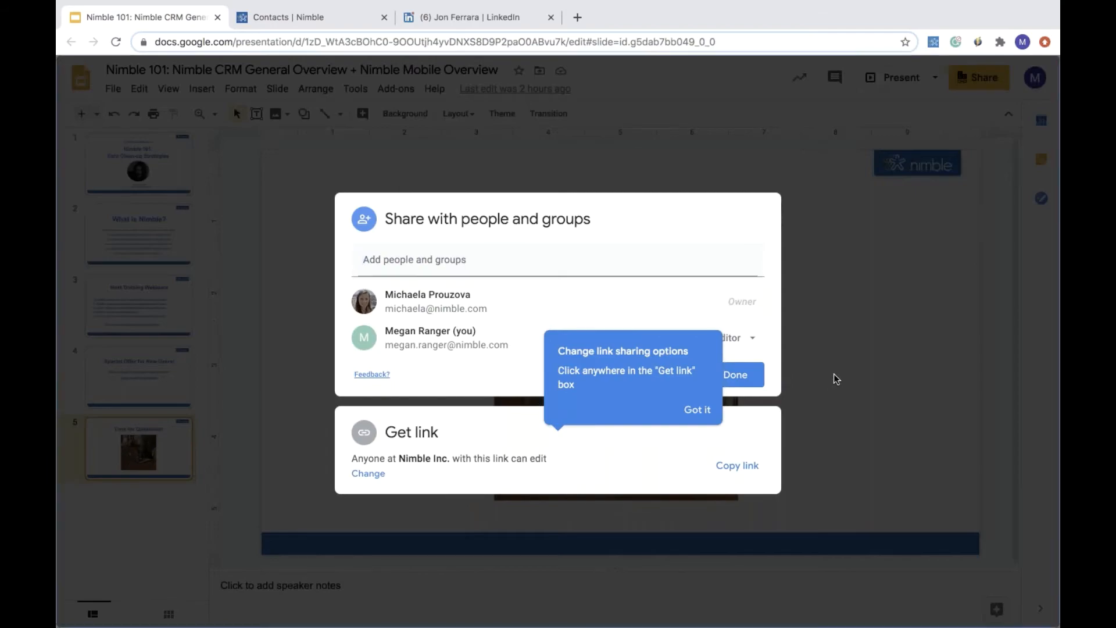
click(834, 379)
click(915, 83)
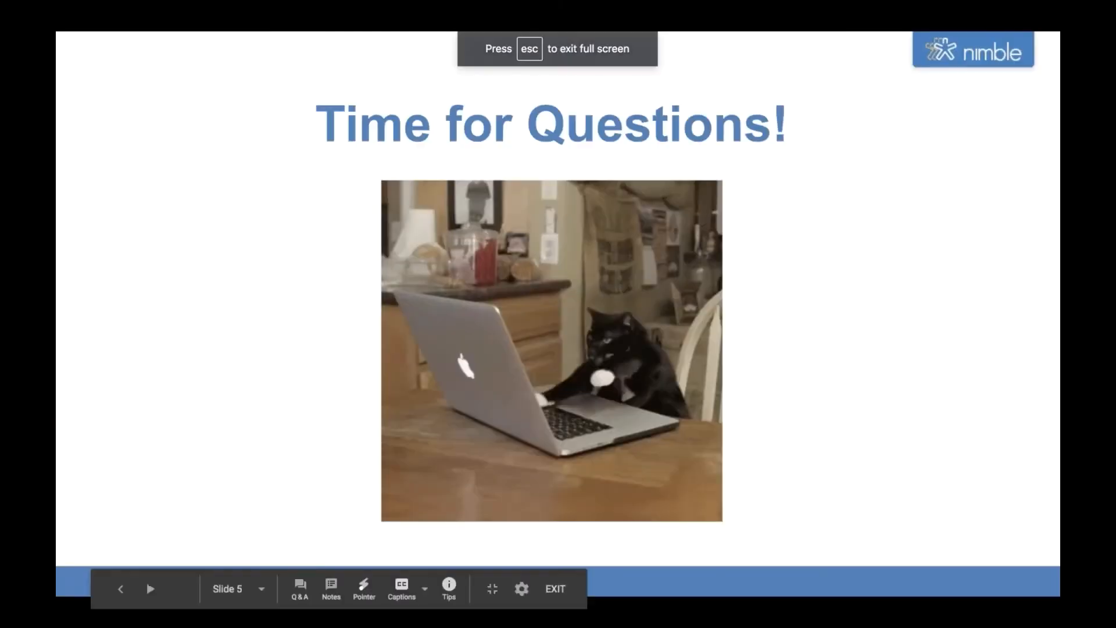
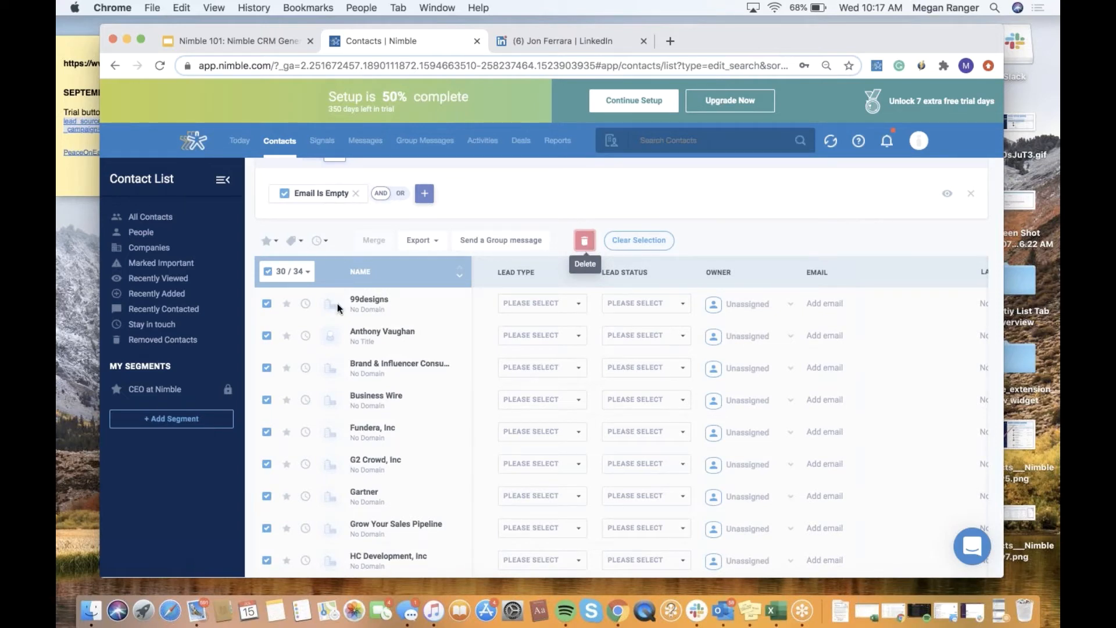
- Load the remaining matching contacts in the Email Is Empty segment results and toggle selection of all 34 results
scroll(308, 247, down, 6)
scroll(463, 490, down, 5)
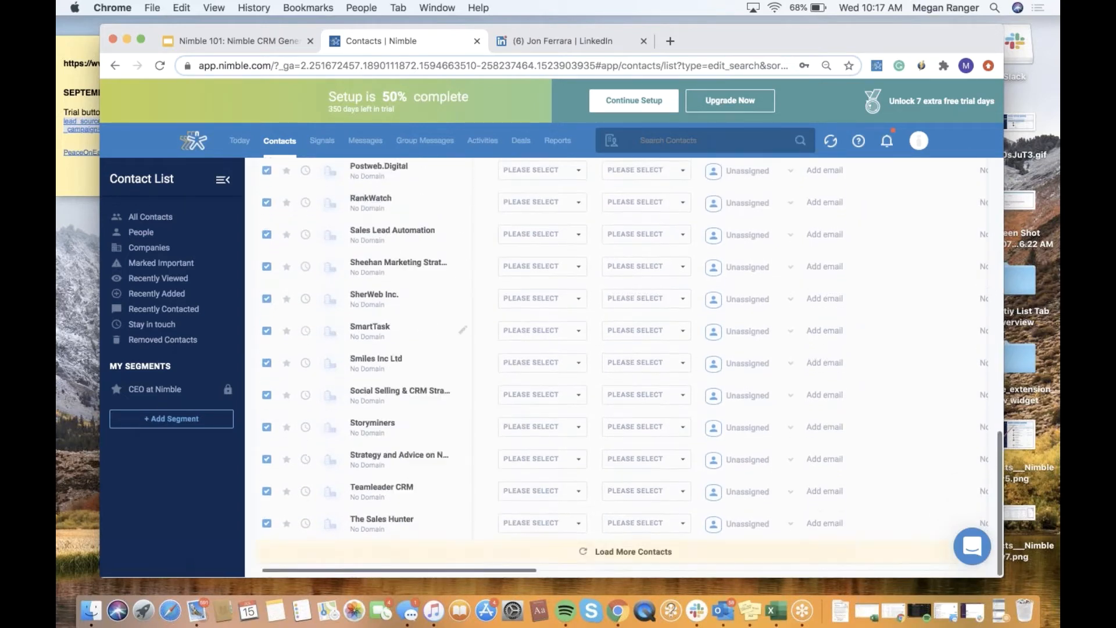
click(631, 556)
scroll(401, 528, up, 11)
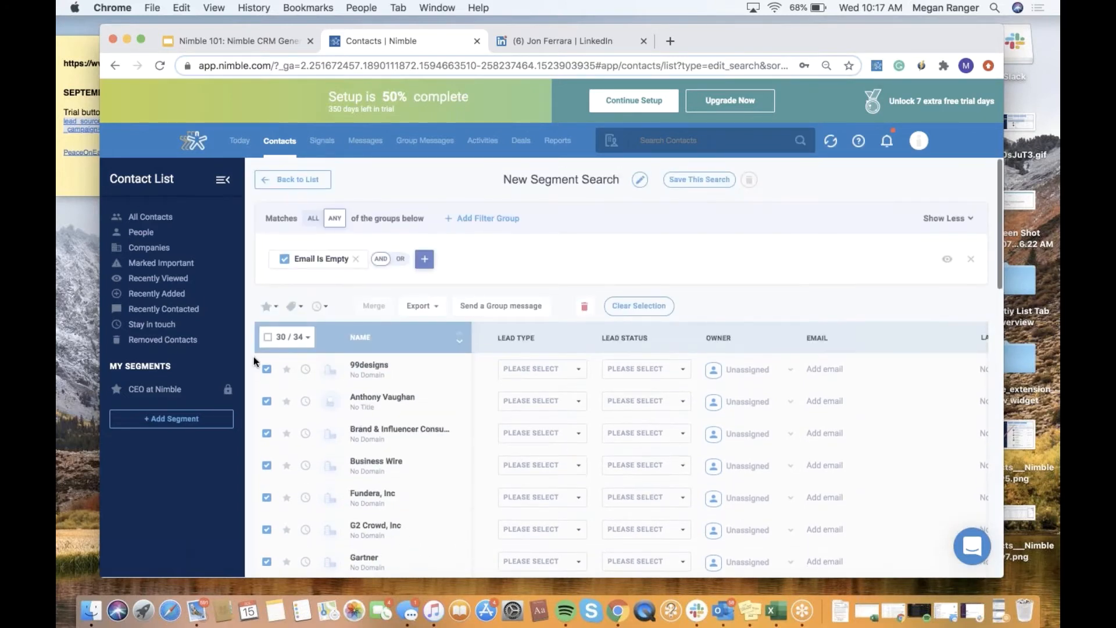
click(268, 337)
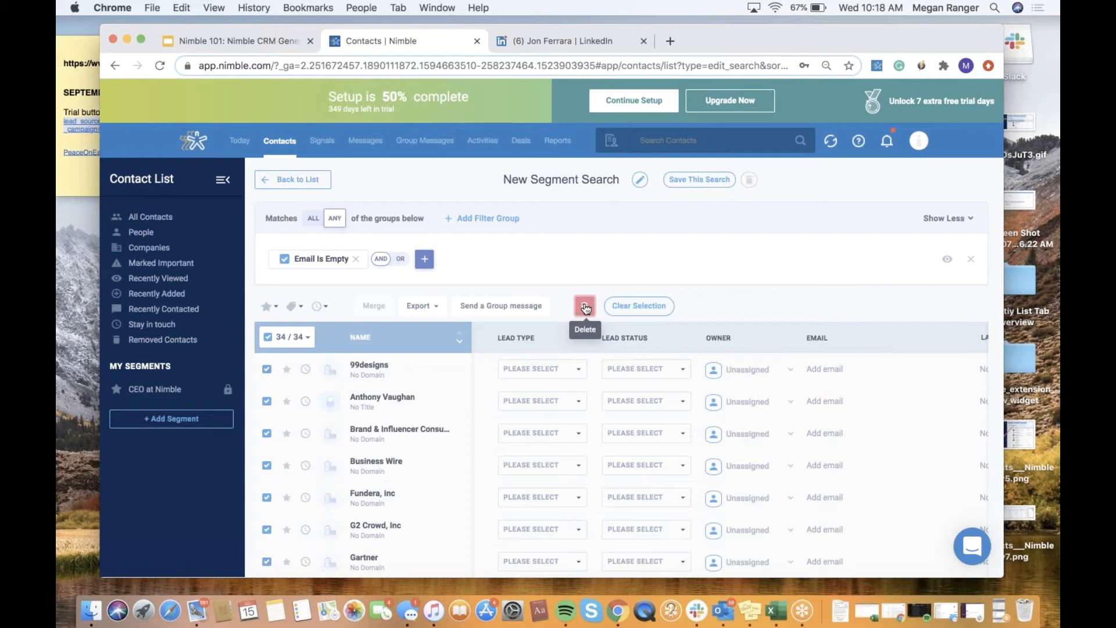
click(268, 337)
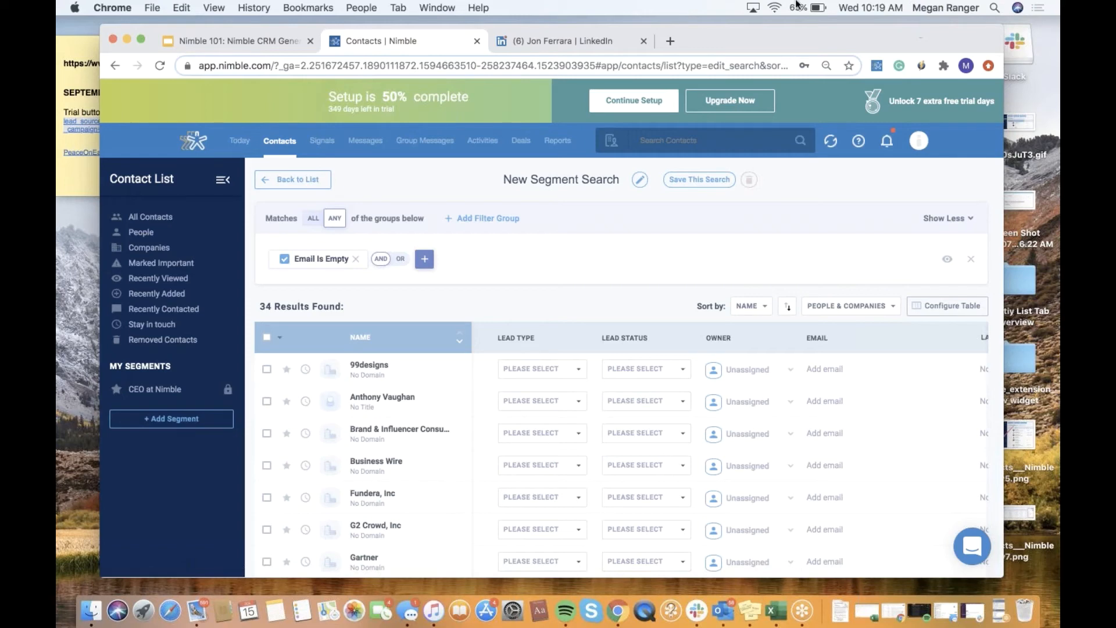
- Open the account settings and go to the Data Fields page
click(141, 40)
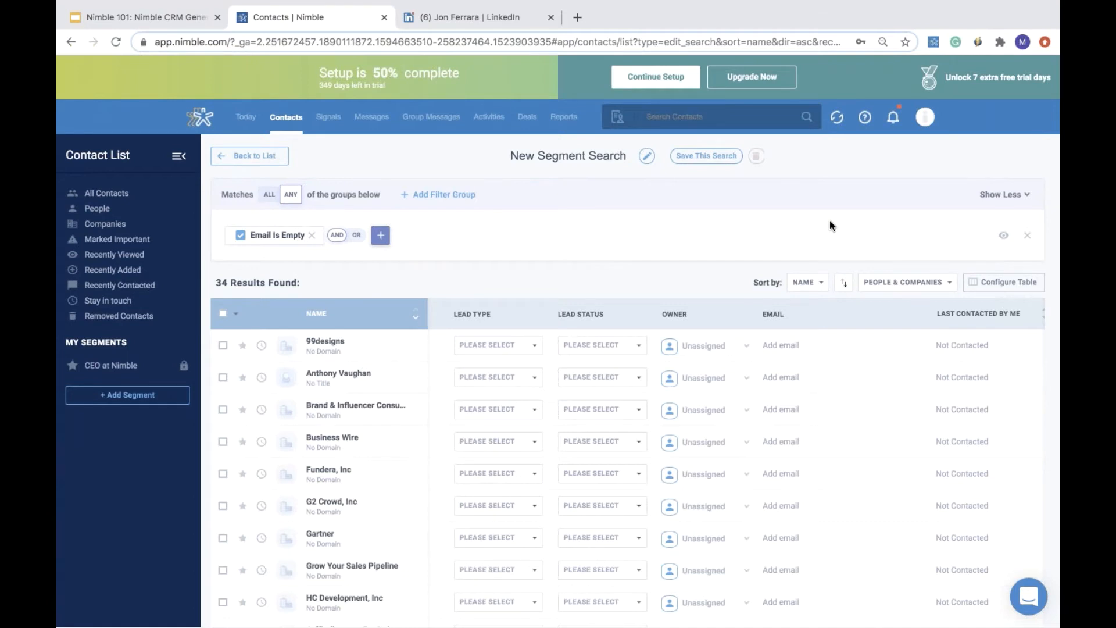
click(928, 125)
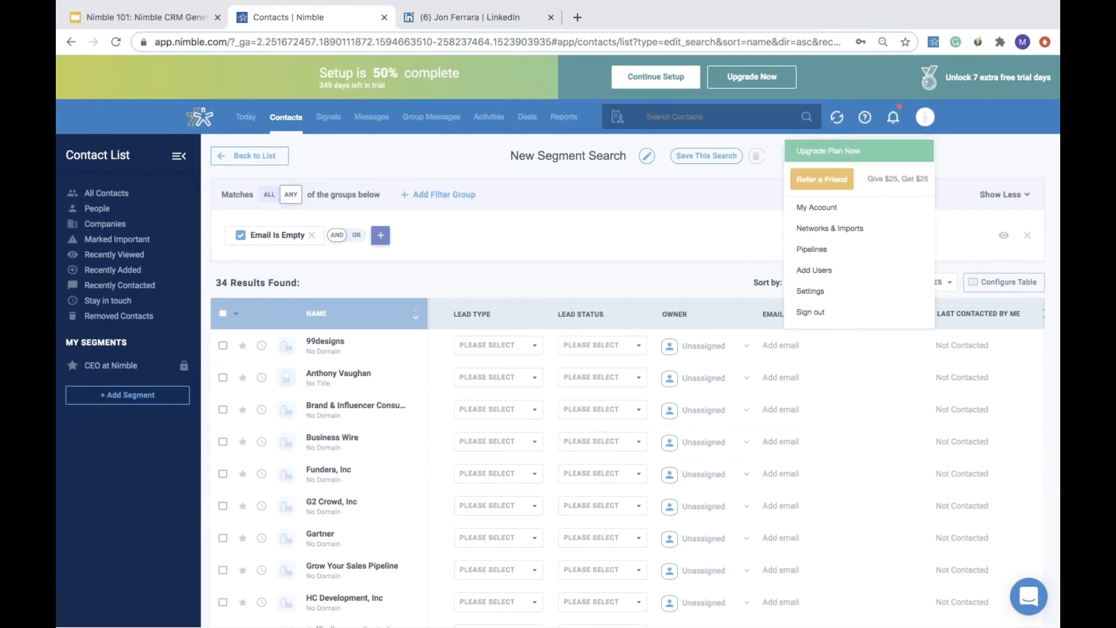
click(889, 294)
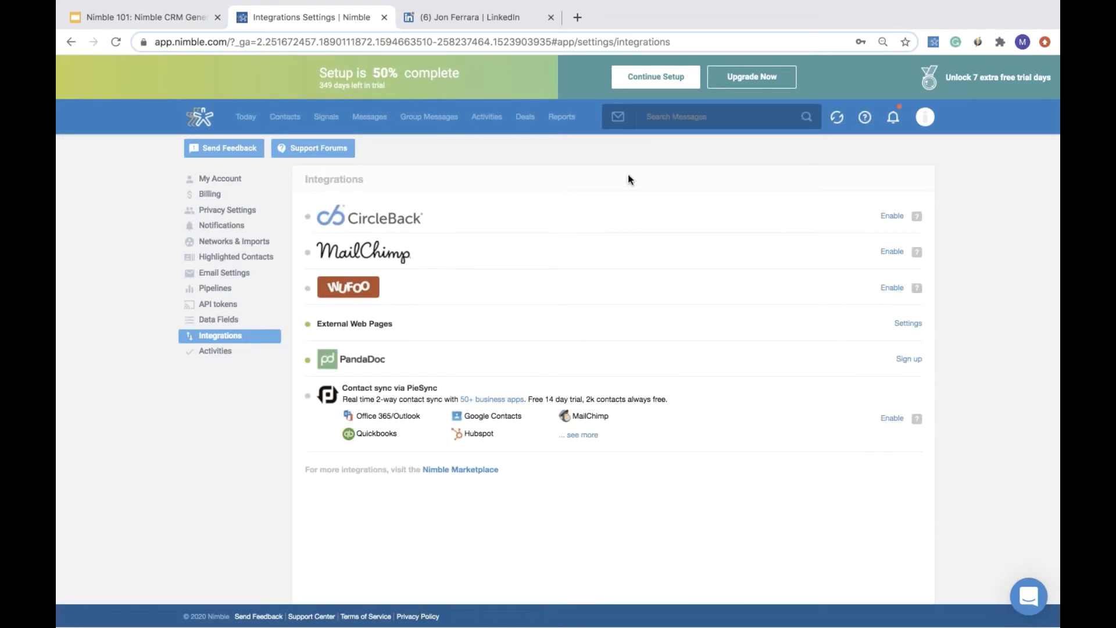
click(231, 321)
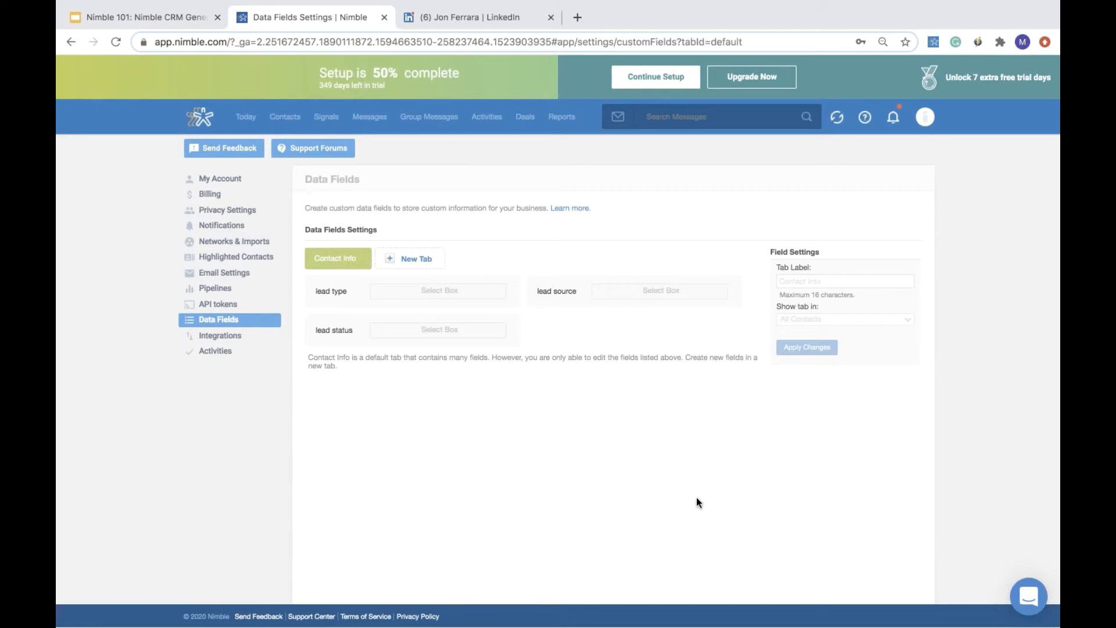
- Inspect the select-box values defined for the lead type and lead source fields
click(465, 292)
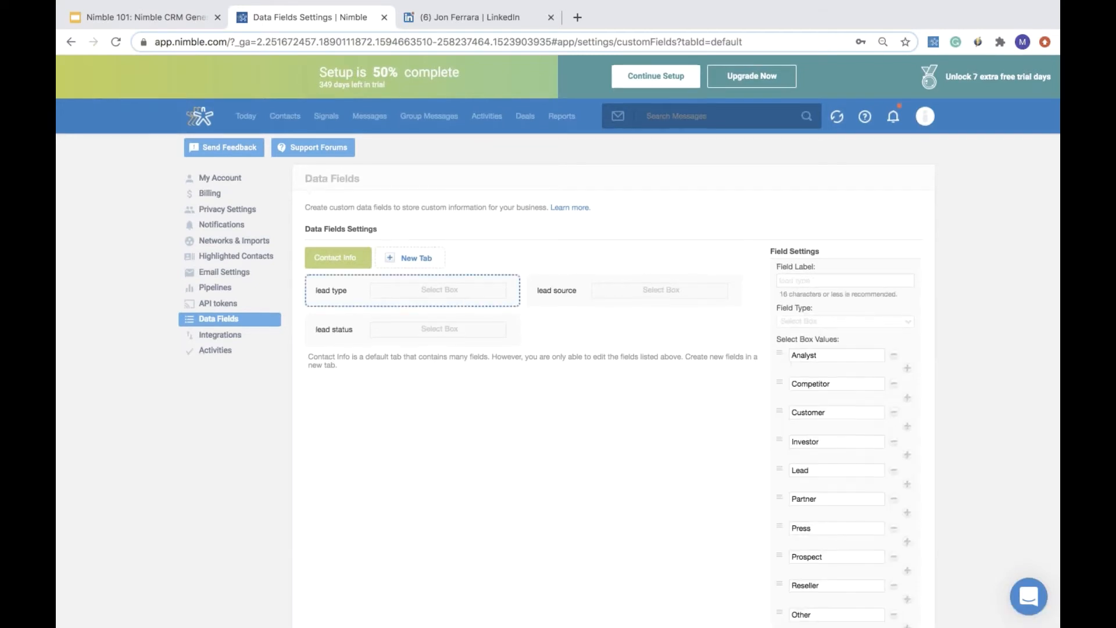
scroll(783, 354, down, 2)
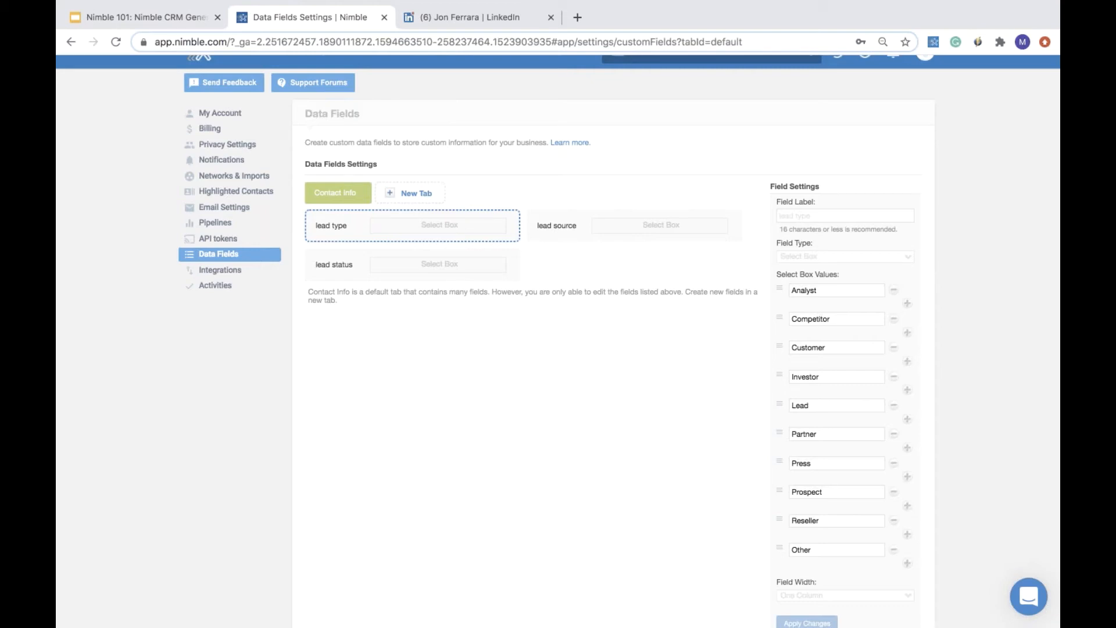
scroll(558, 340, down, 1)
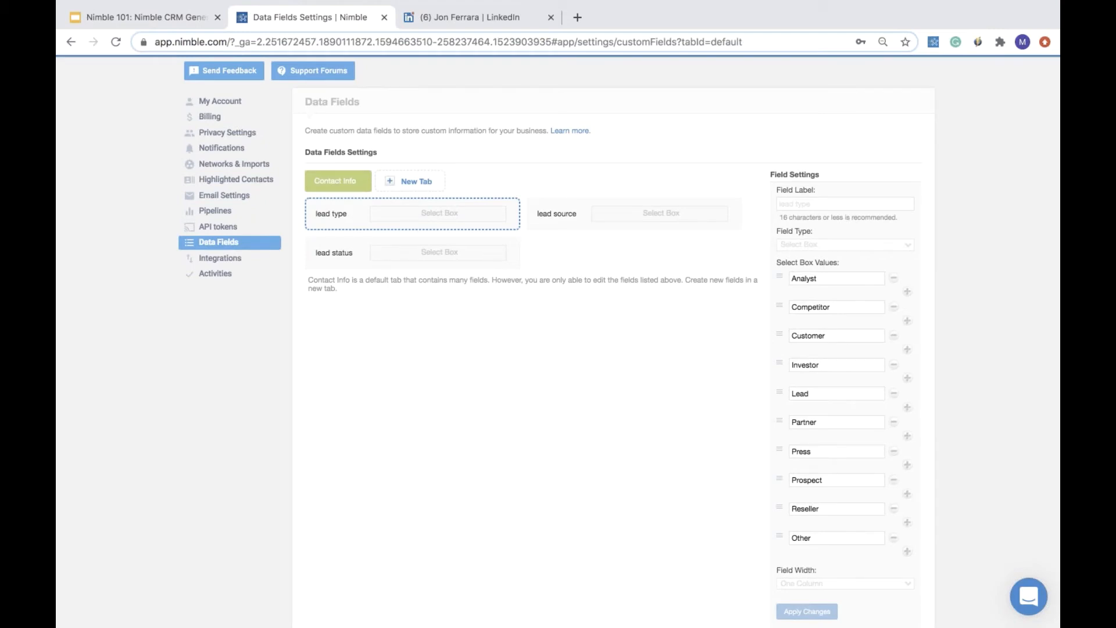
click(836, 307)
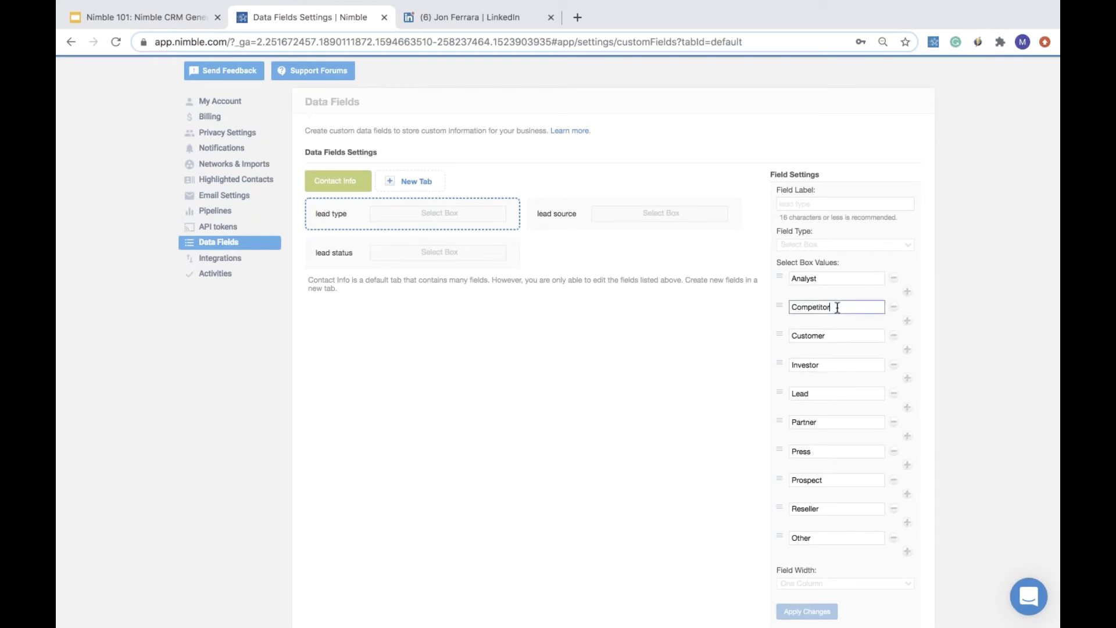
click(847, 340)
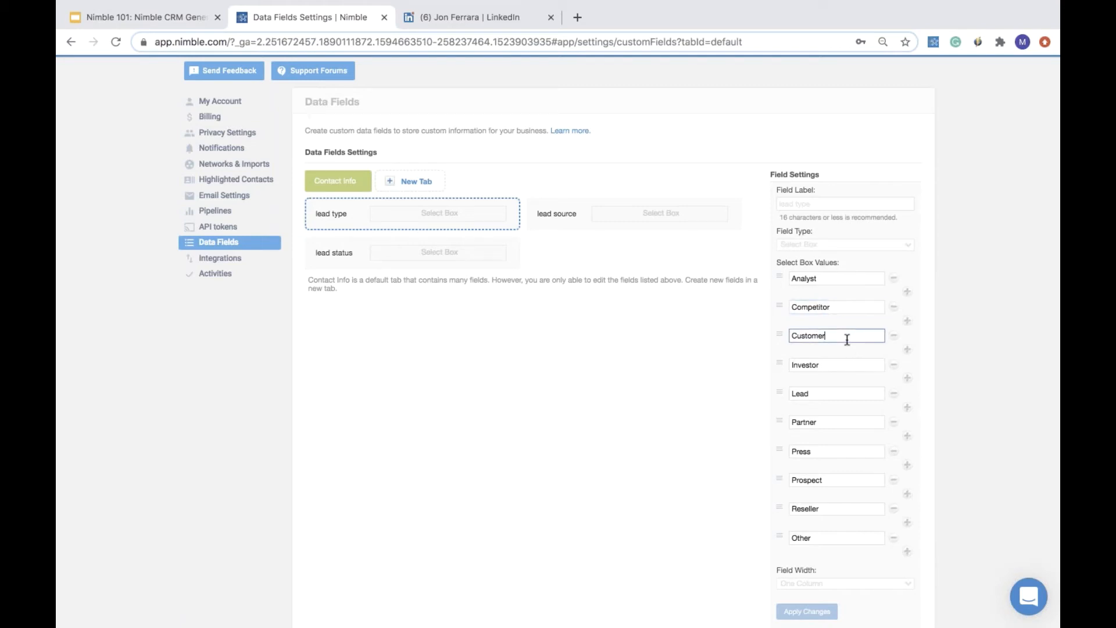
click(661, 224)
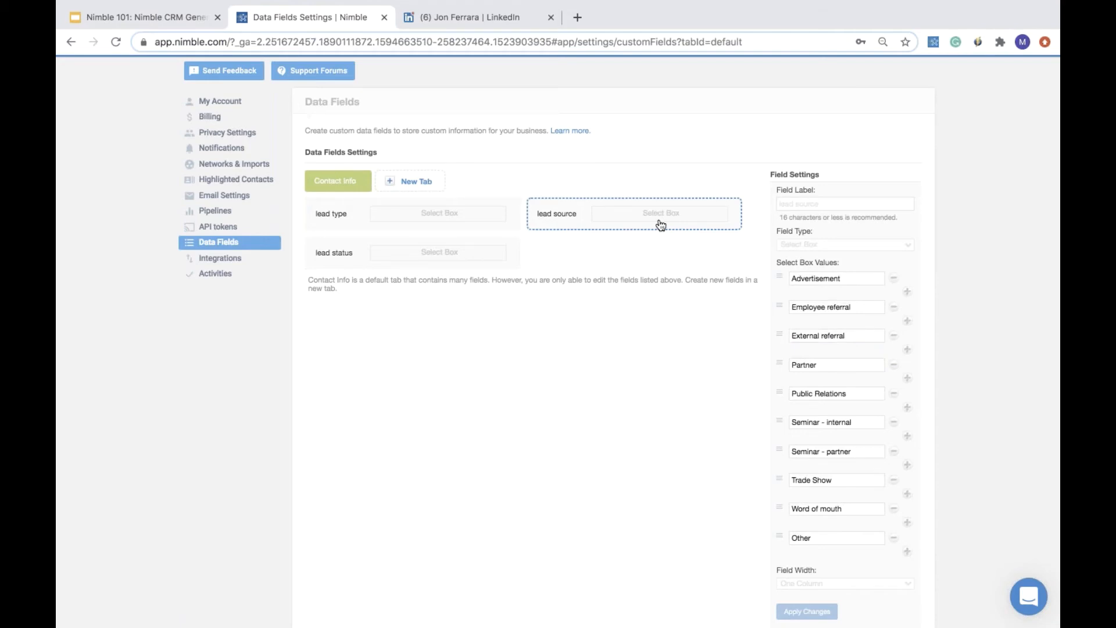
scroll(660, 224, up, 3)
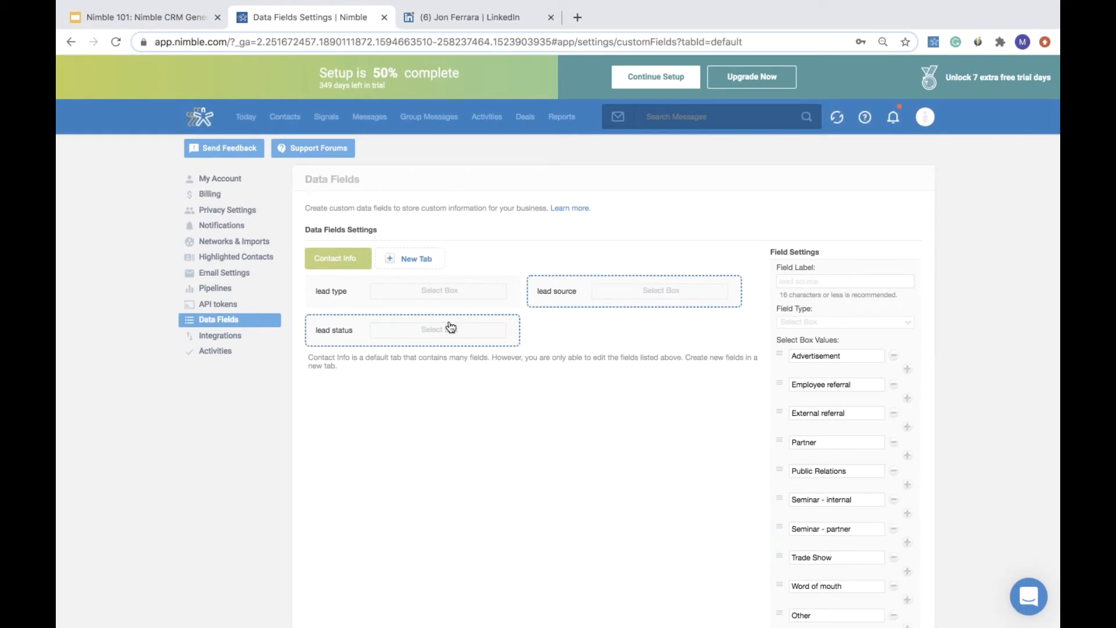
- Return to the recently viewed contacts and open the lead type options for Jon Ferrara
click(285, 117)
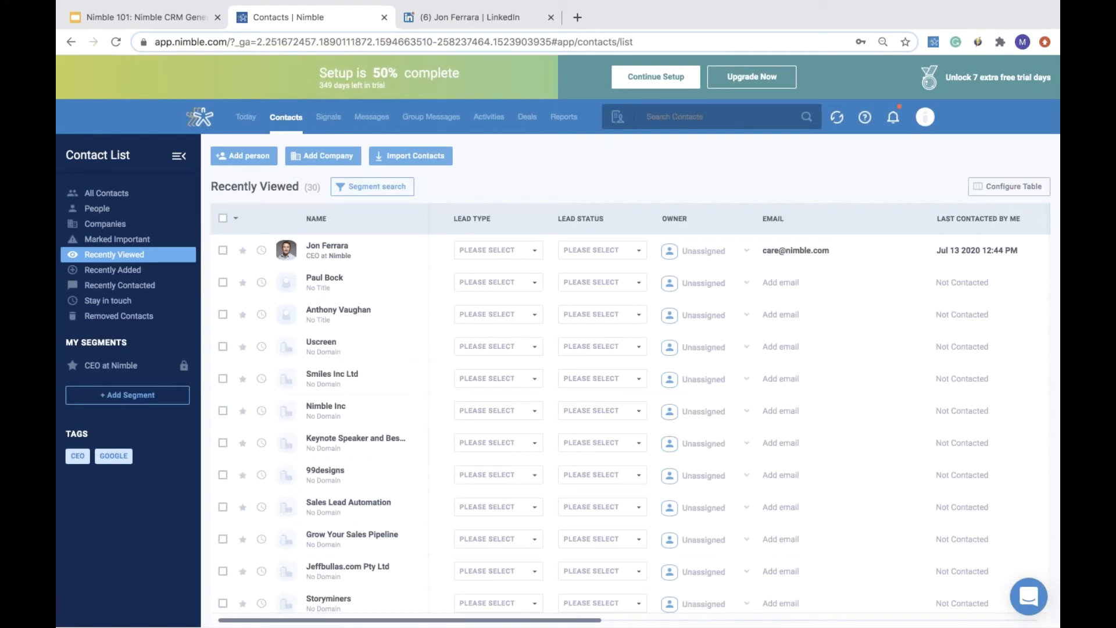
click(521, 250)
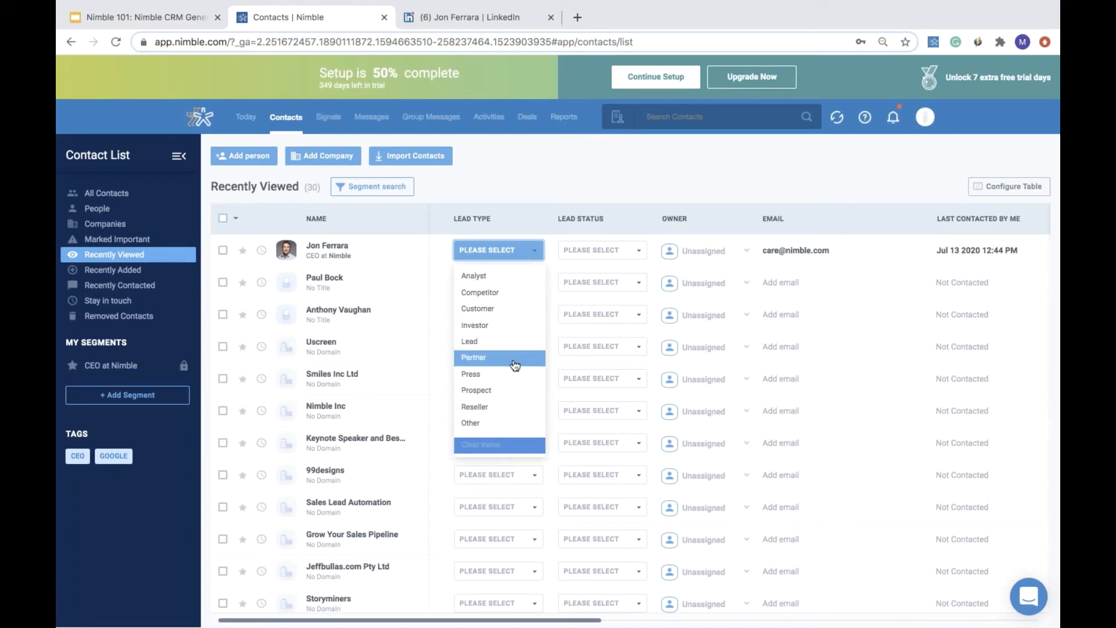
click(160, 396)
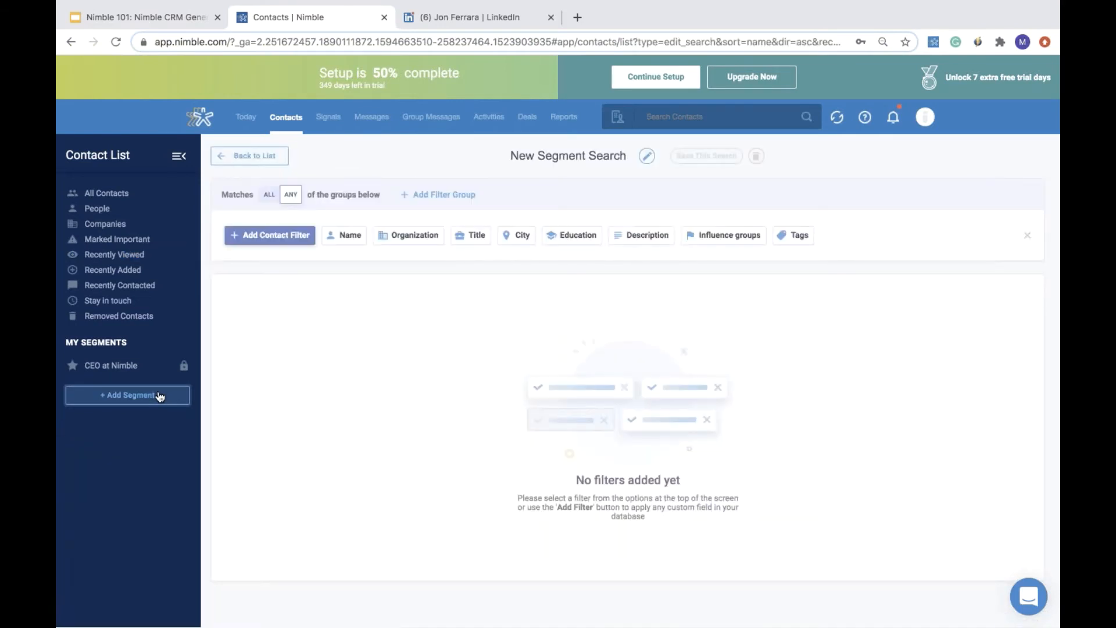
click(275, 238)
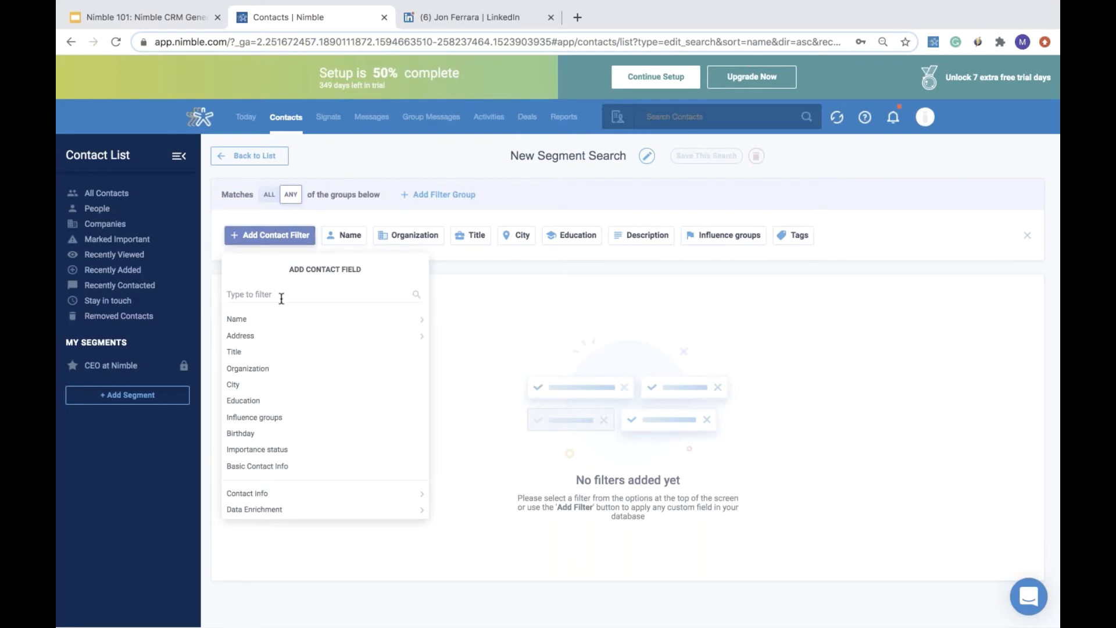
click(485, 19)
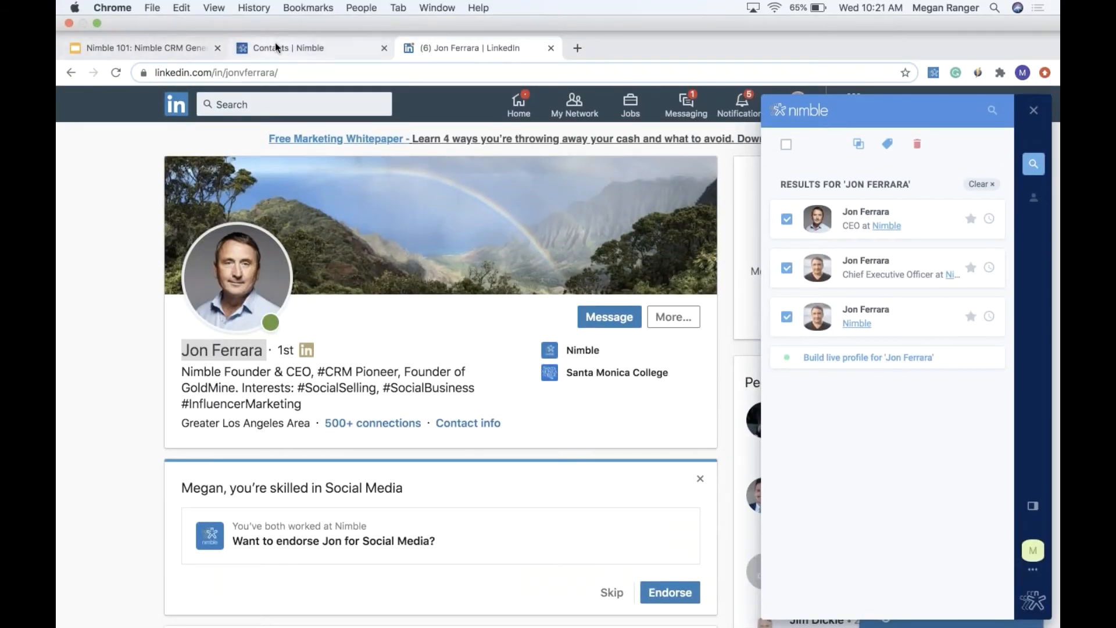
click(276, 47)
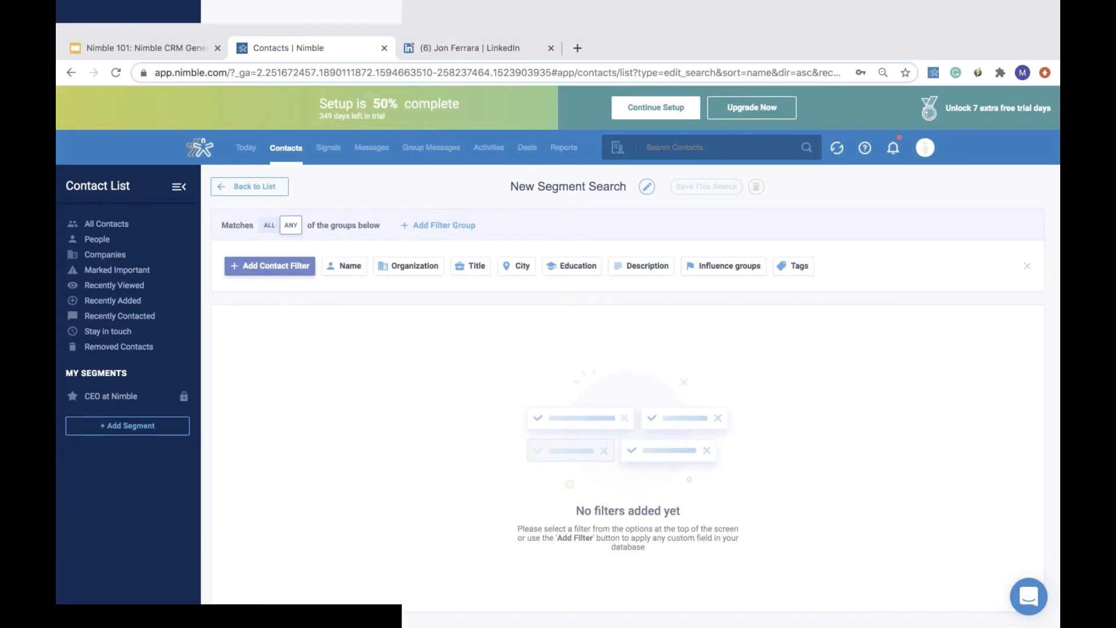
click(255, 164)
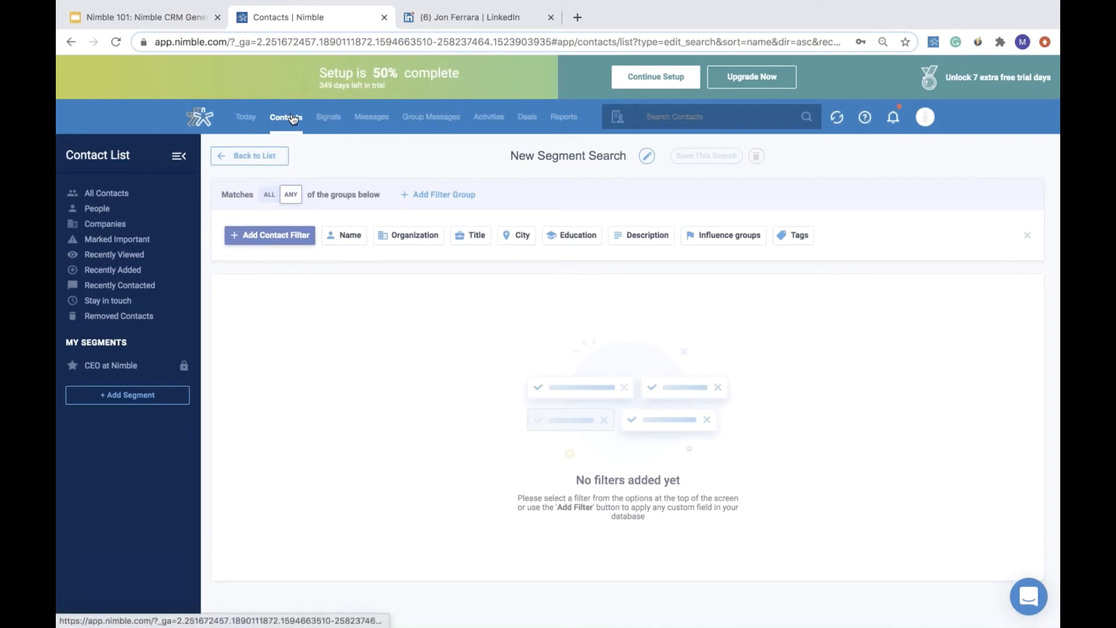
click(249, 156)
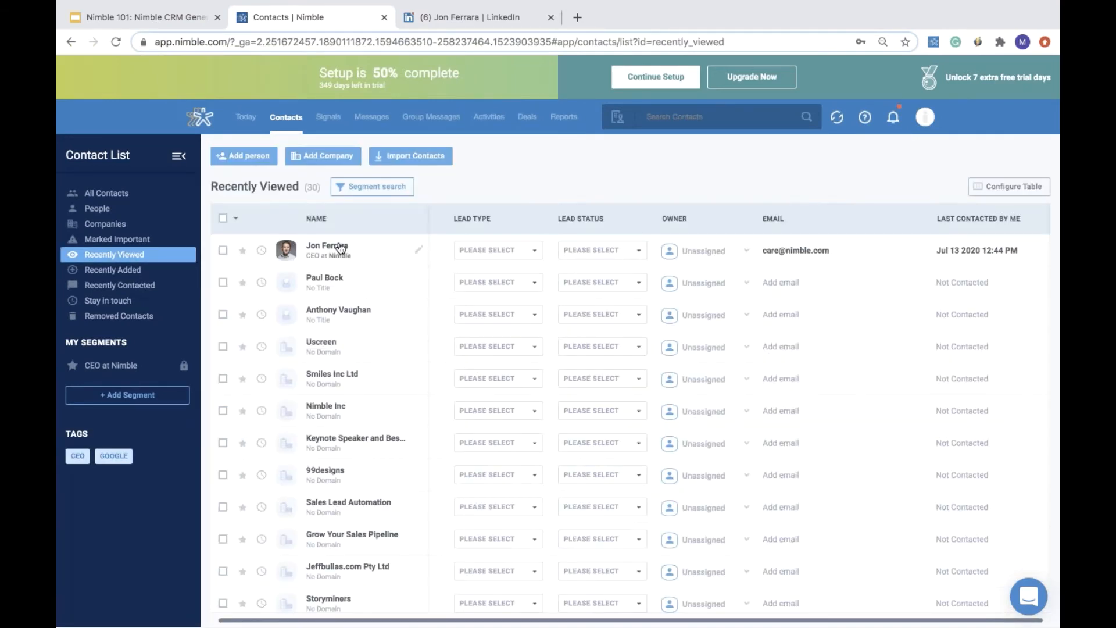
- Open Jon Ferrara's contact record and add a new tag named test
click(339, 246)
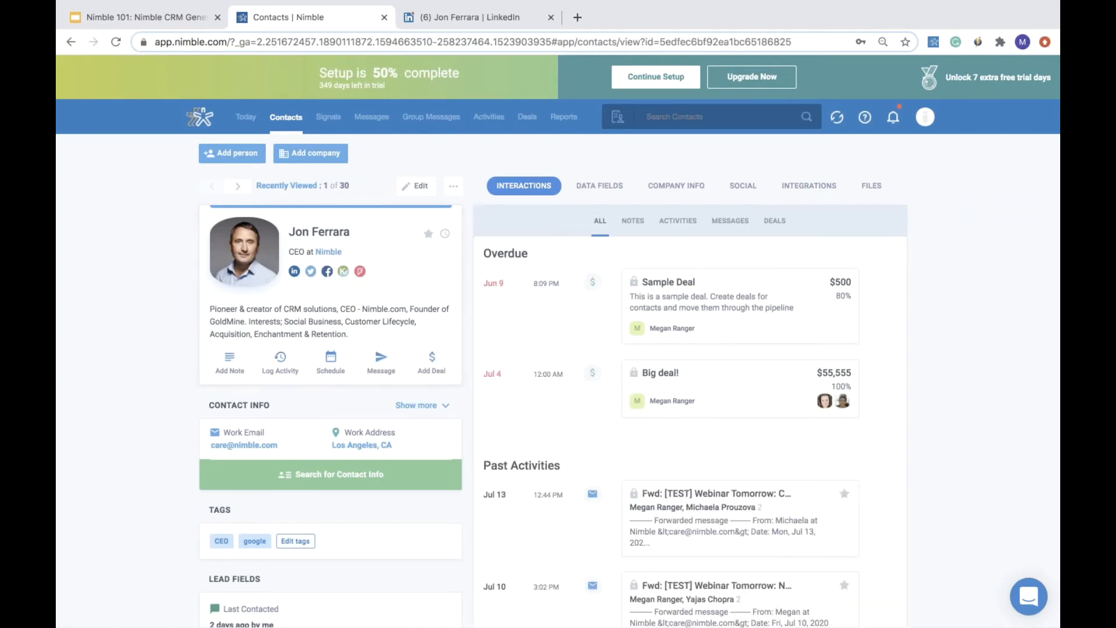
scroll(553, 380, down, 2)
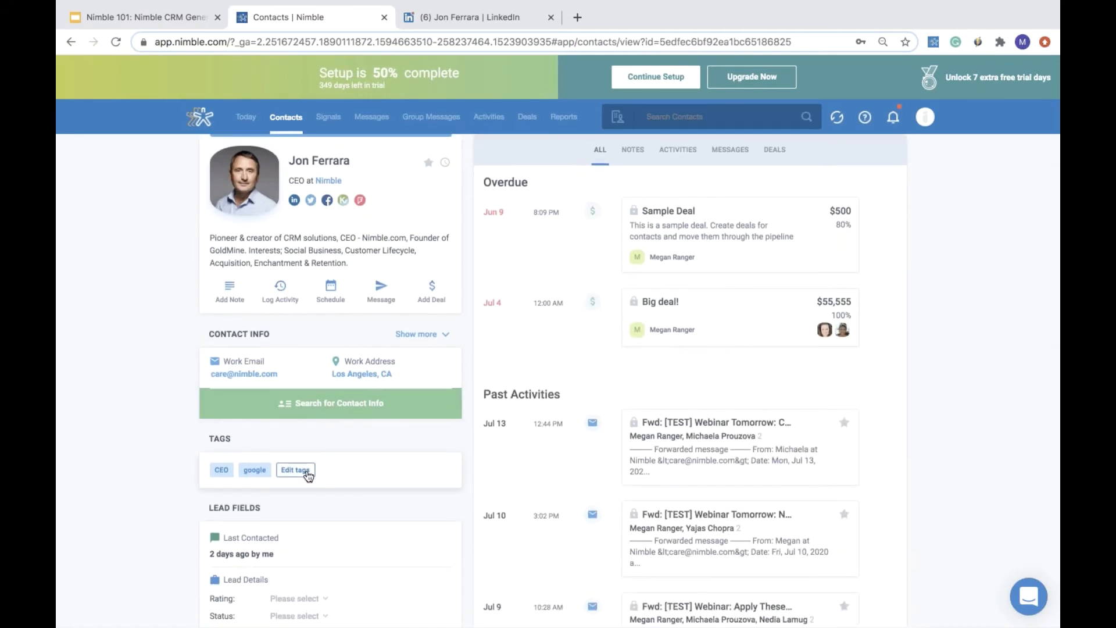
click(296, 470)
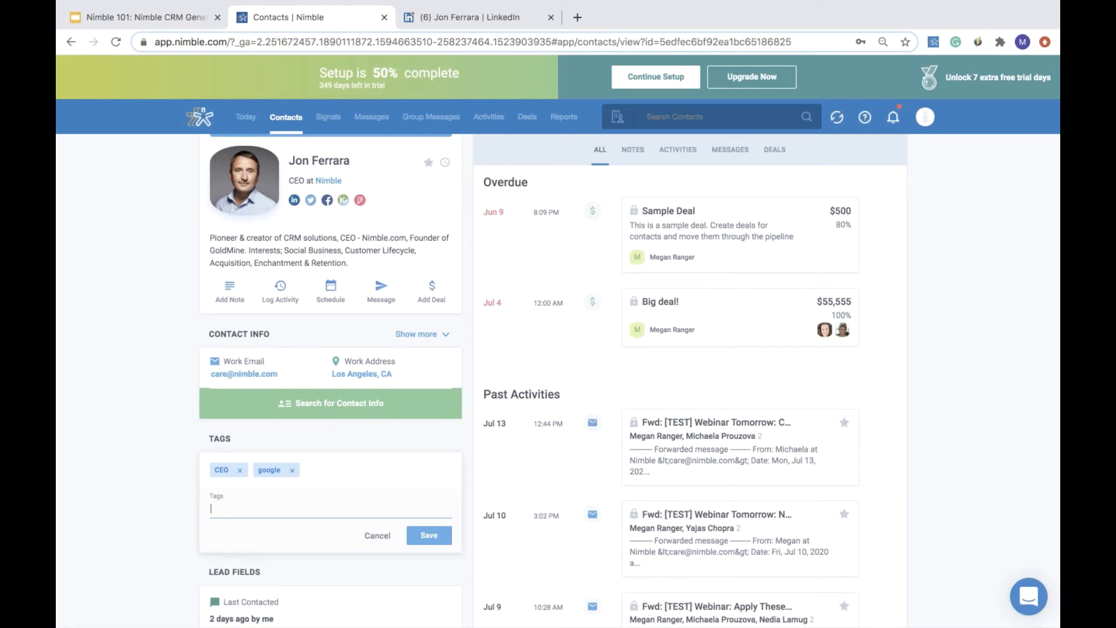
text(test)
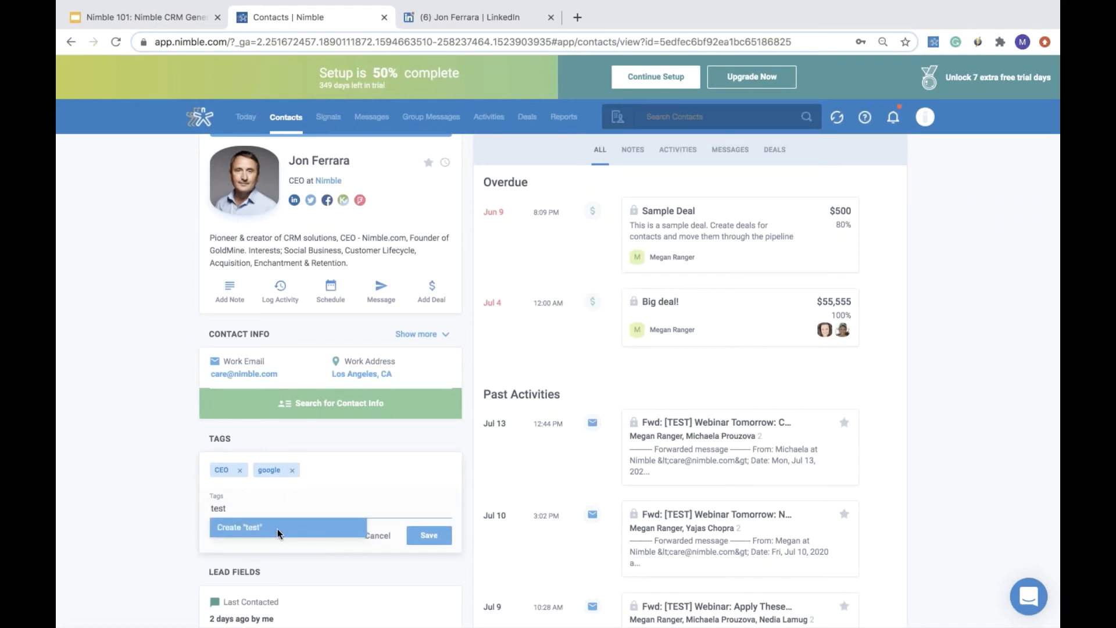
click(278, 533)
click(429, 534)
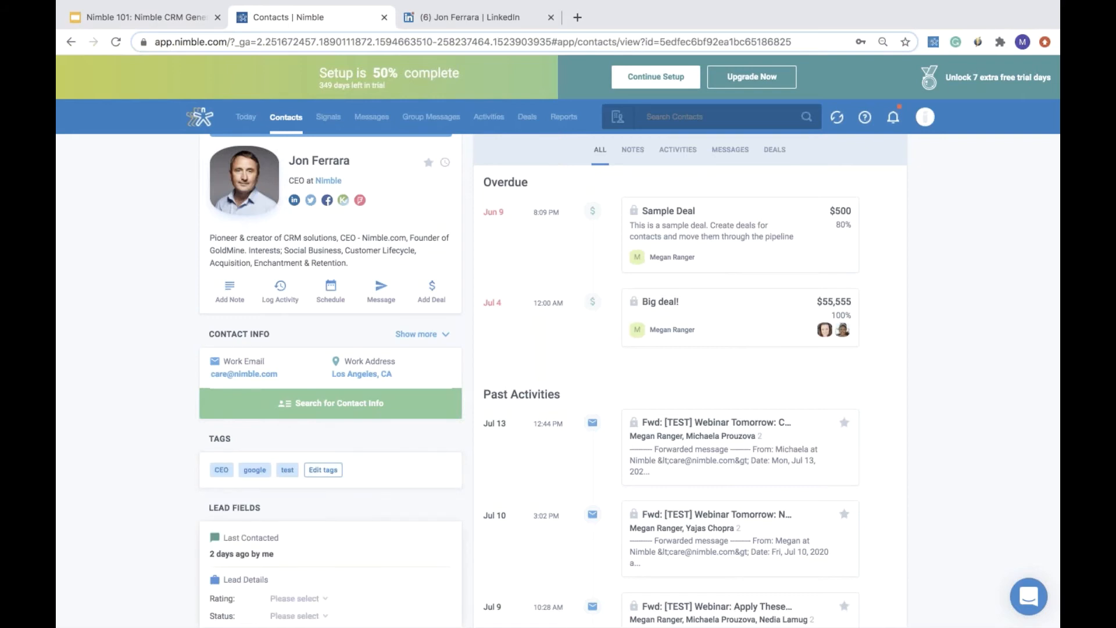
- Return to the recently viewed contacts list and select all contacts
scroll(554, 381, up, 2)
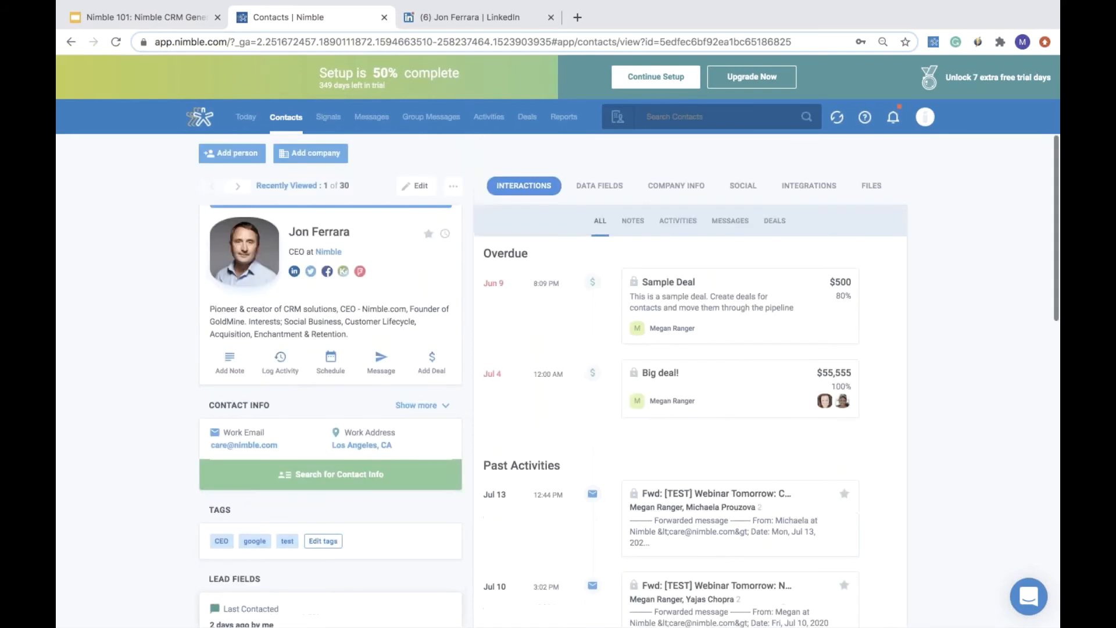
click(293, 128)
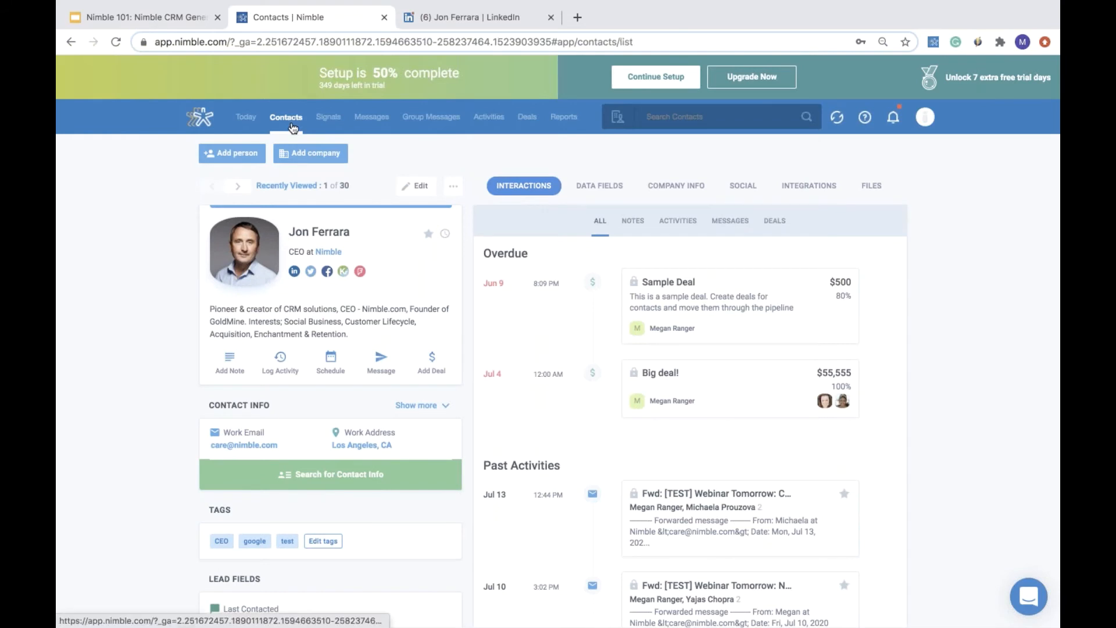
click(224, 219)
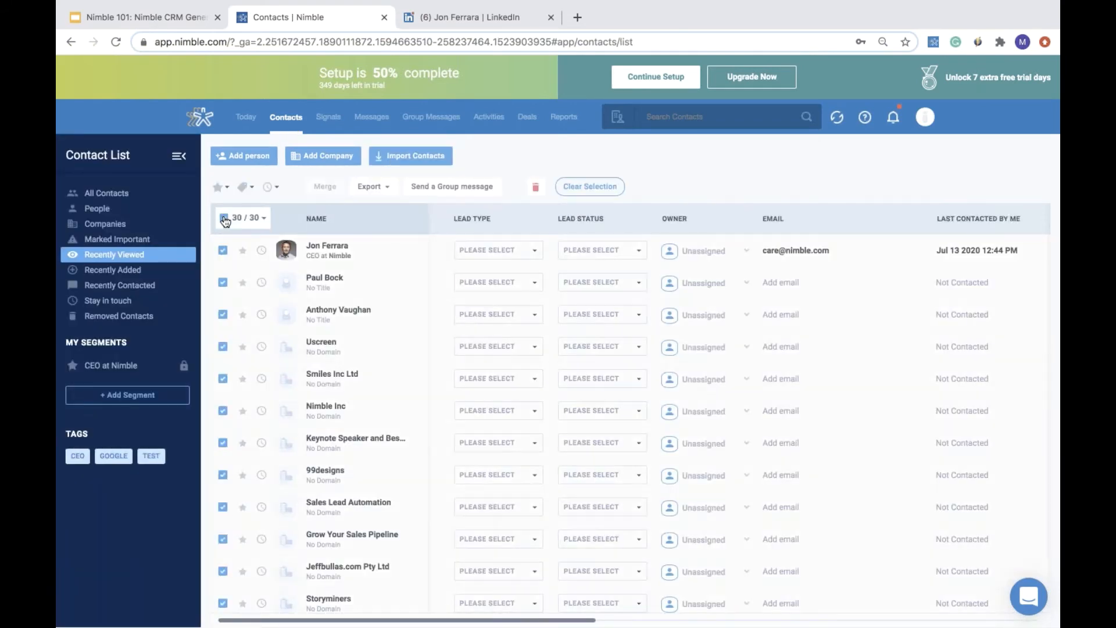
- Try to add the tag test 2 to all selected contacts
click(245, 188)
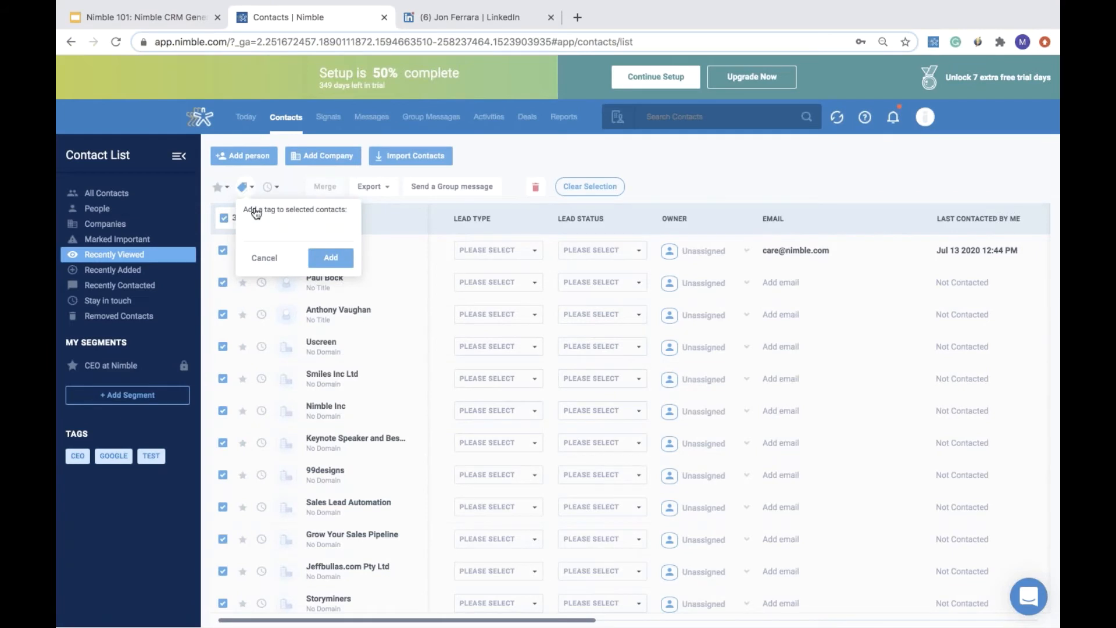
click(274, 233)
text(test)
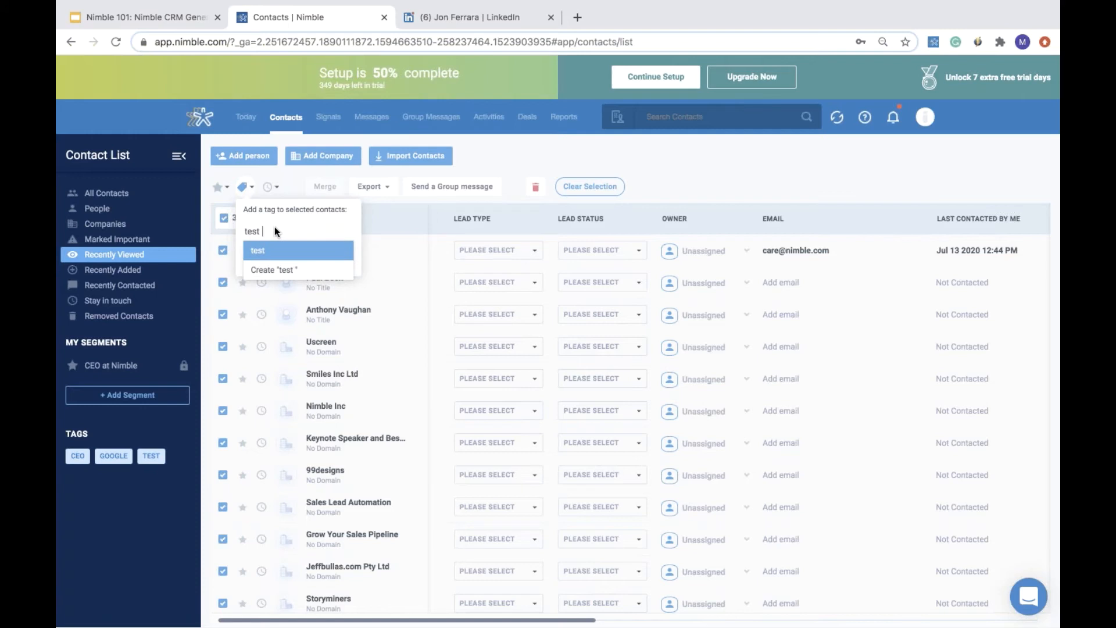
text( 2)
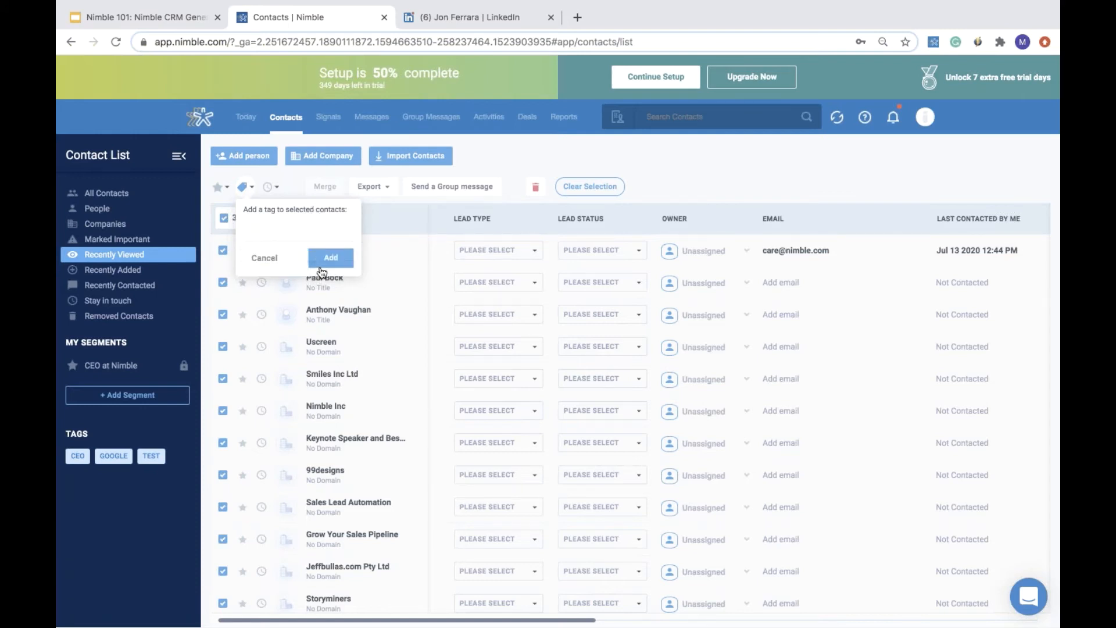
click(324, 263)
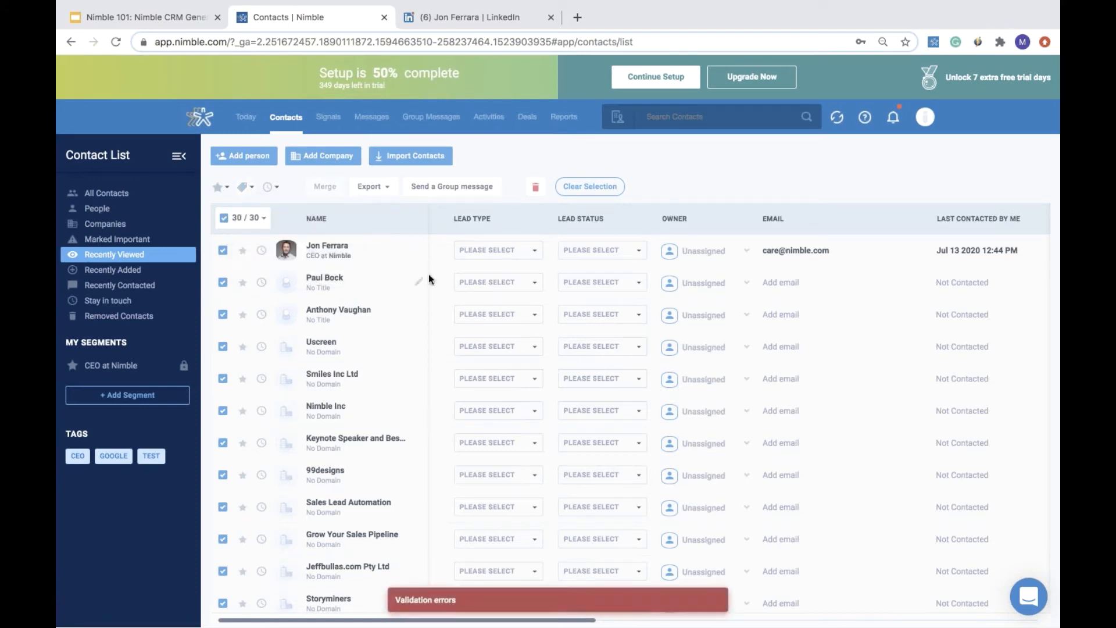
- Create and add a new tag named test 2 to all selected contacts
click(246, 187)
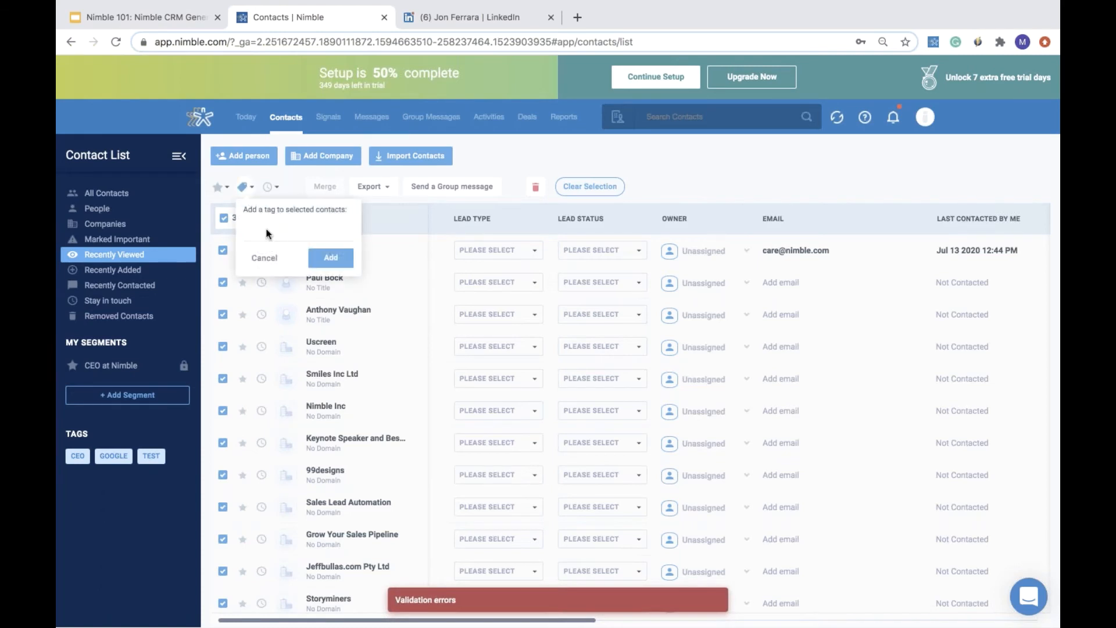
text(test )
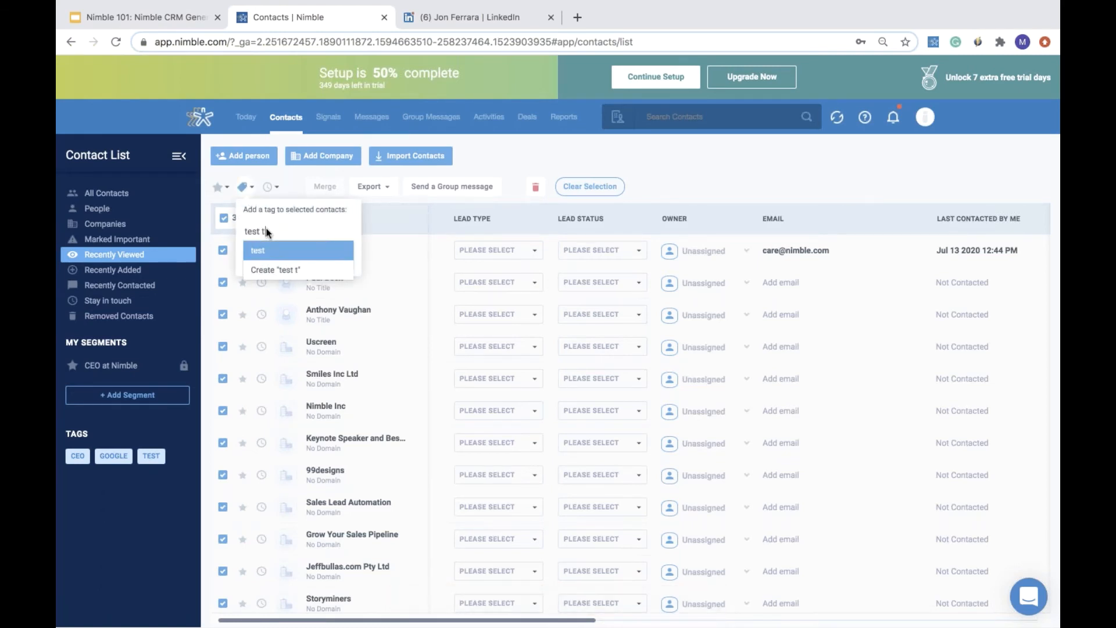
text(2)
click(276, 250)
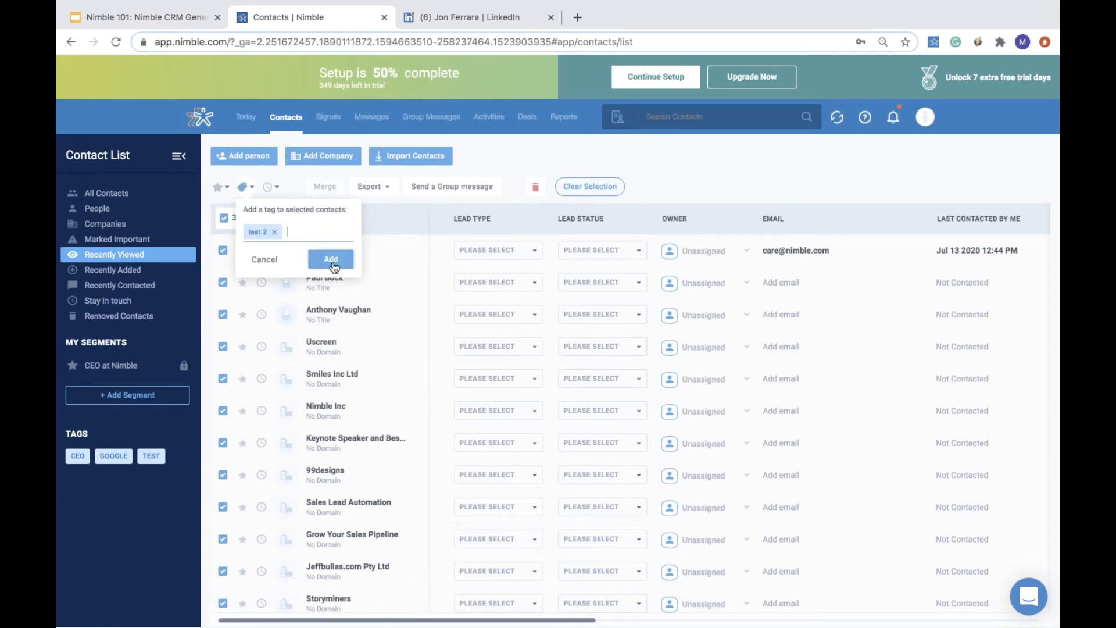
click(330, 257)
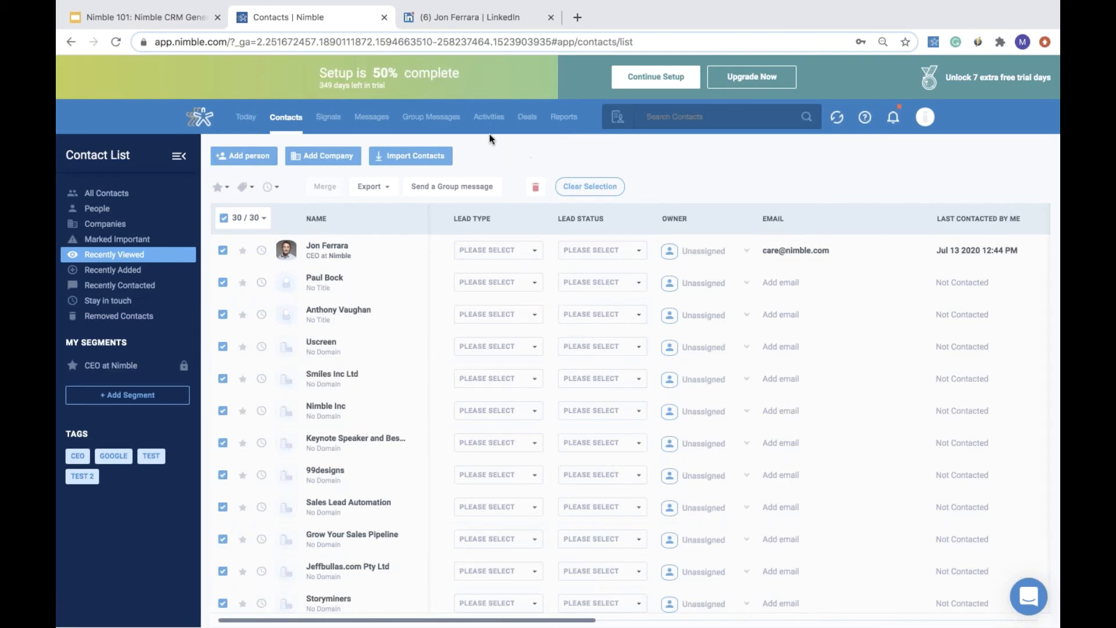
- Deselect all contacts and start a new segment search with an Email Is Empty filter
click(223, 218)
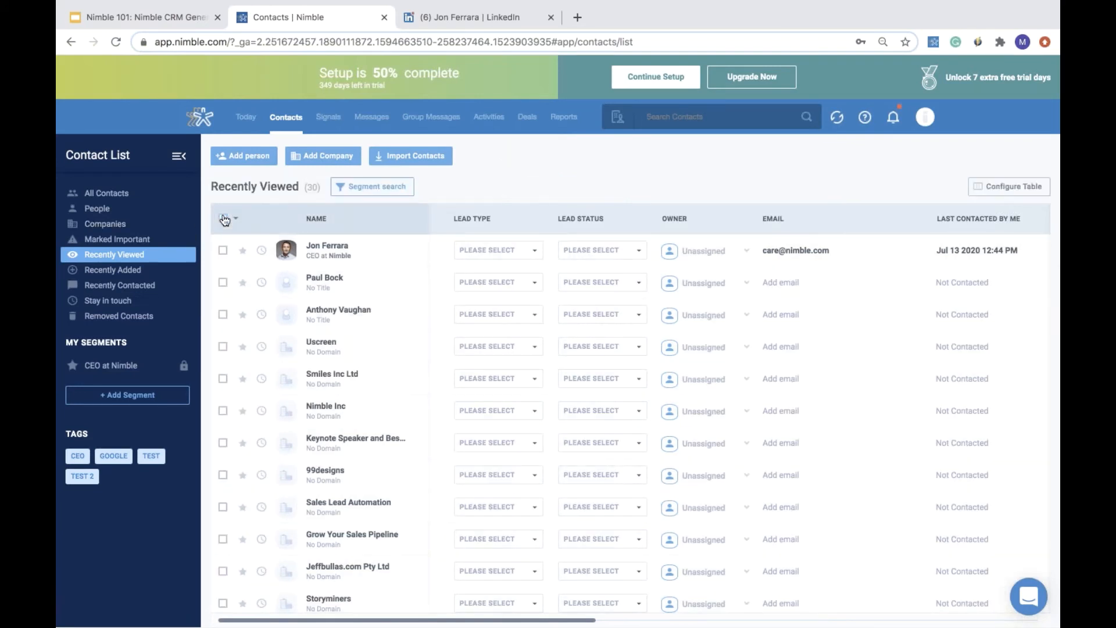
click(124, 398)
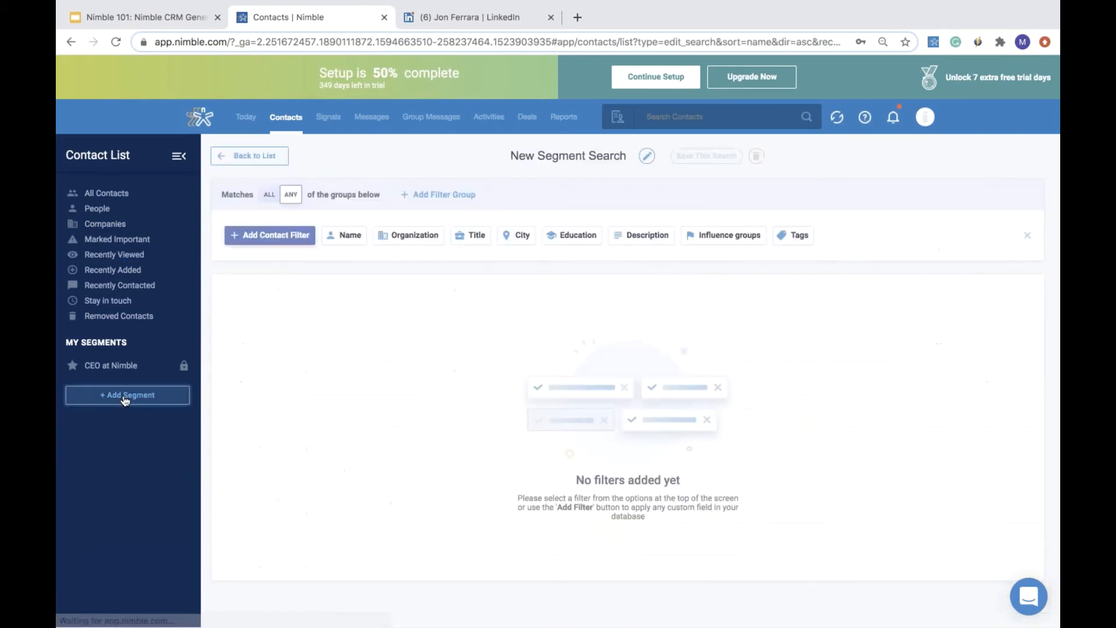
click(288, 234)
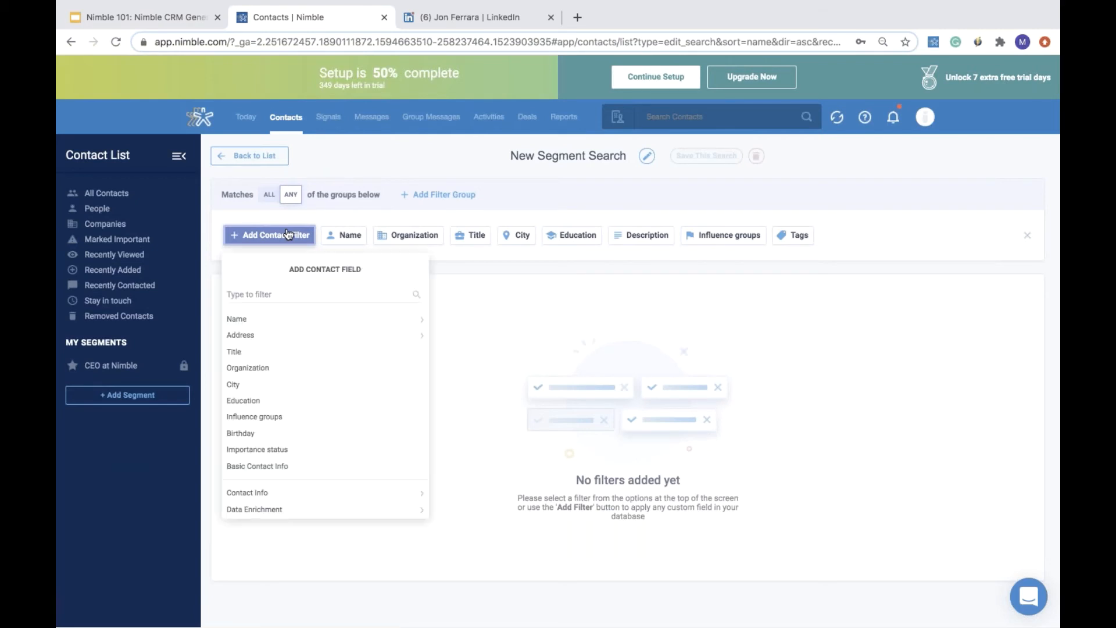
click(287, 293)
text(email)
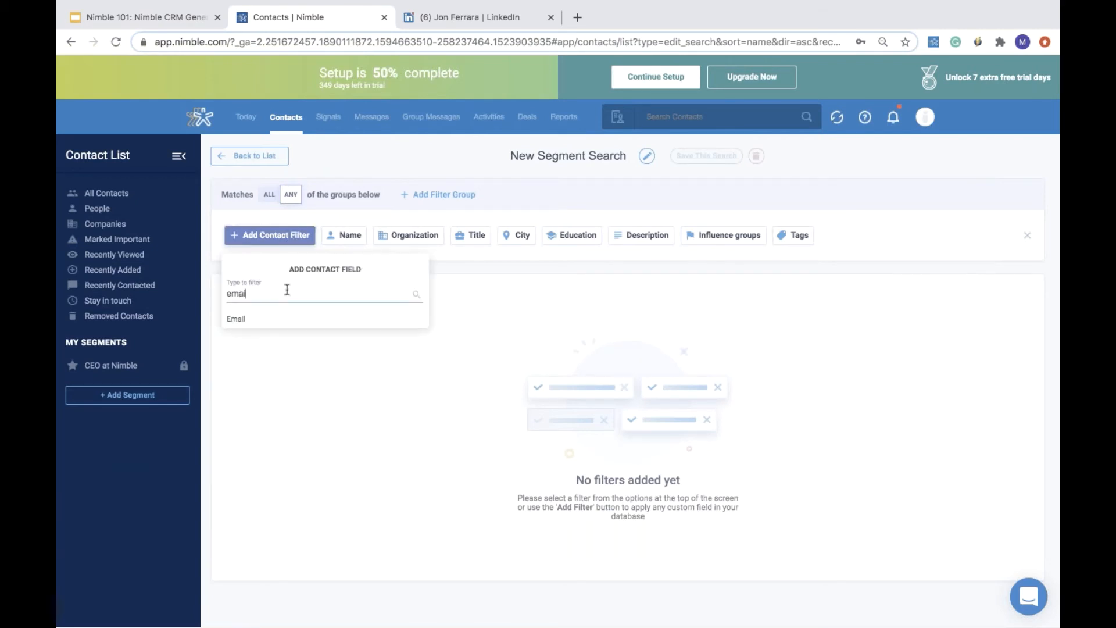
click(256, 321)
click(251, 327)
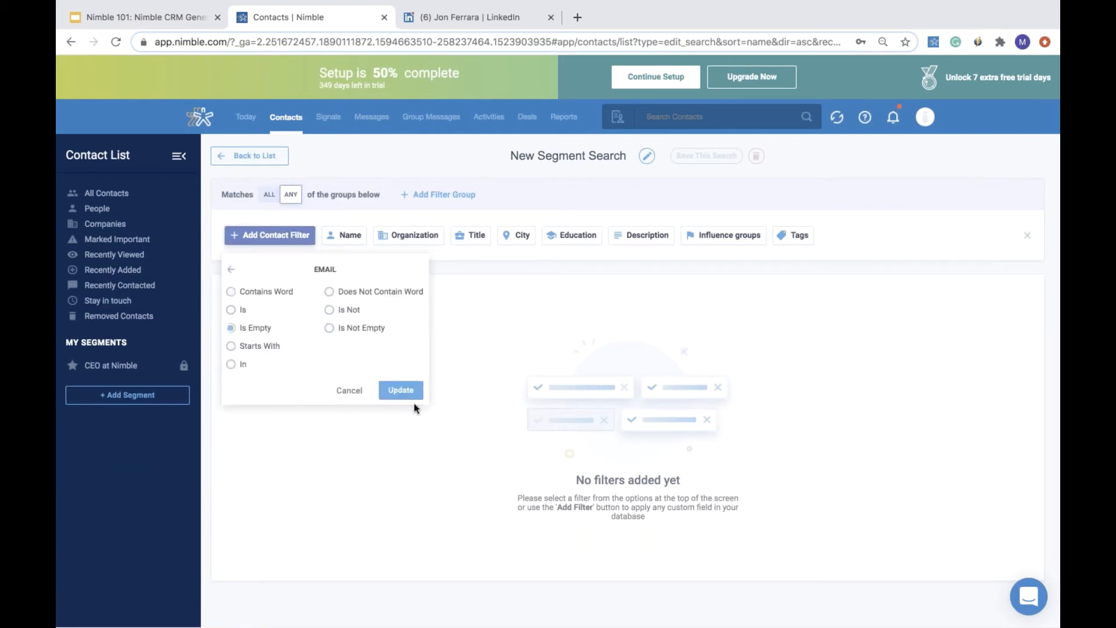
click(400, 389)
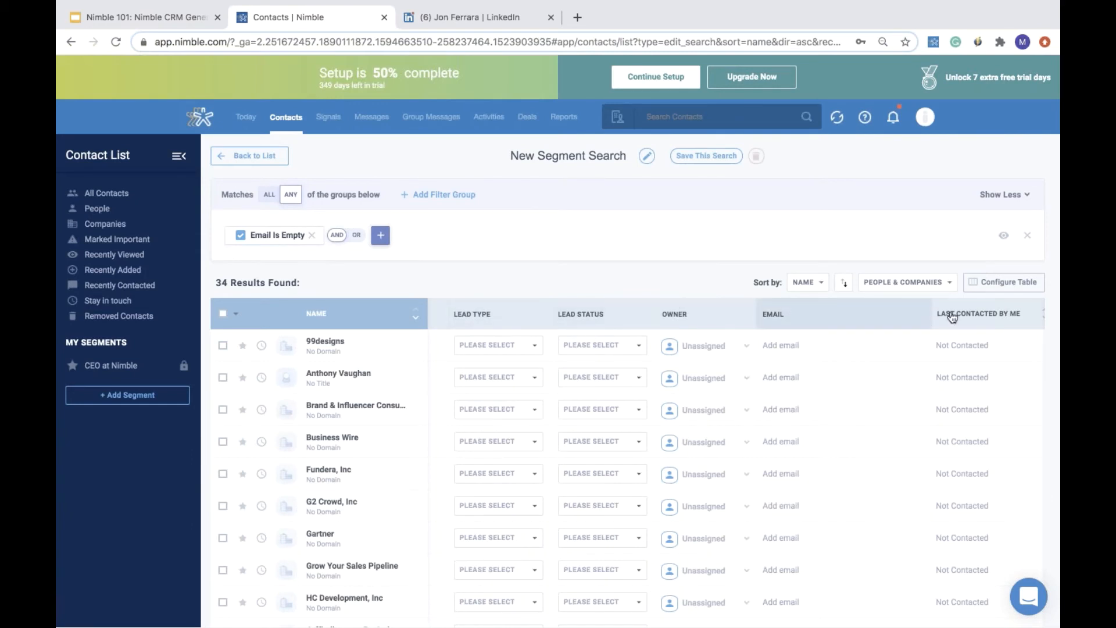
- Configure the results table to move the Email column first and pin it
click(1001, 289)
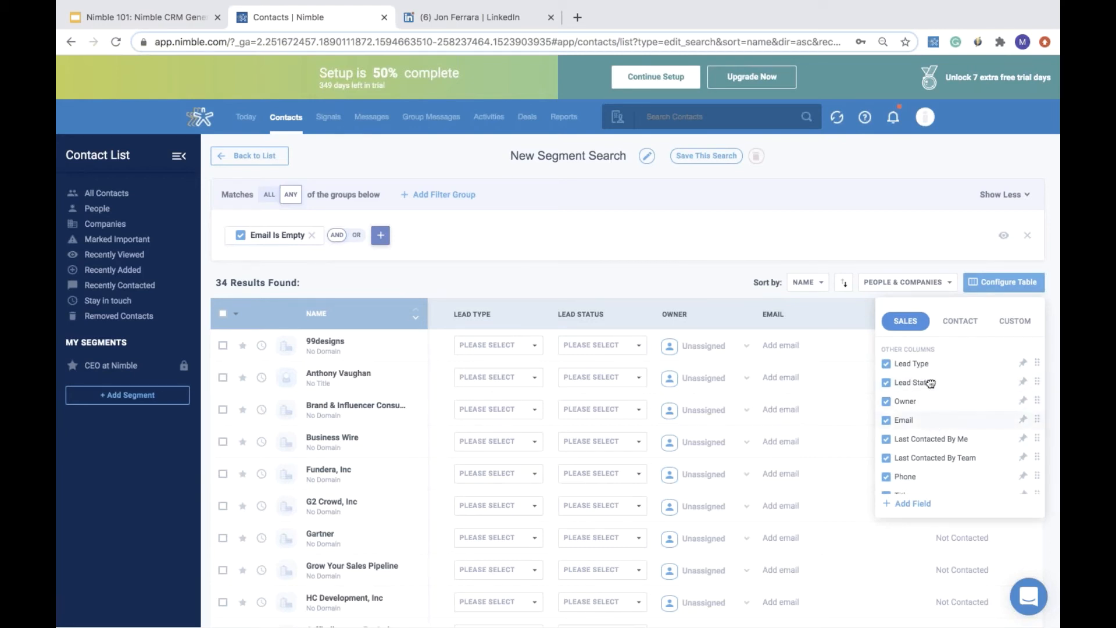
drag(930, 383, 928, 365)
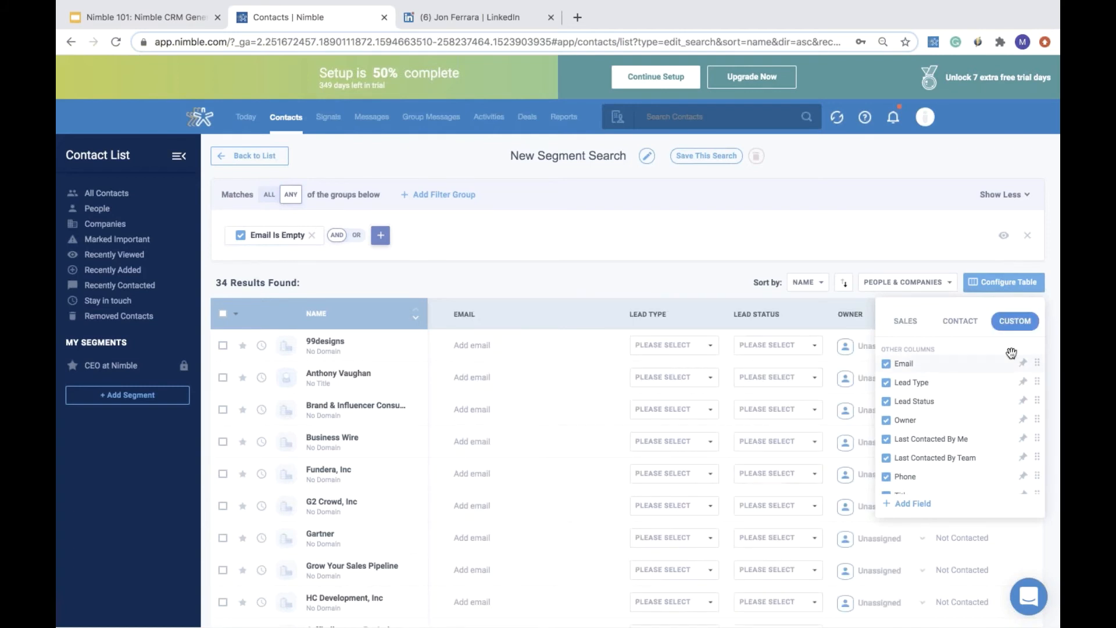
click(1023, 365)
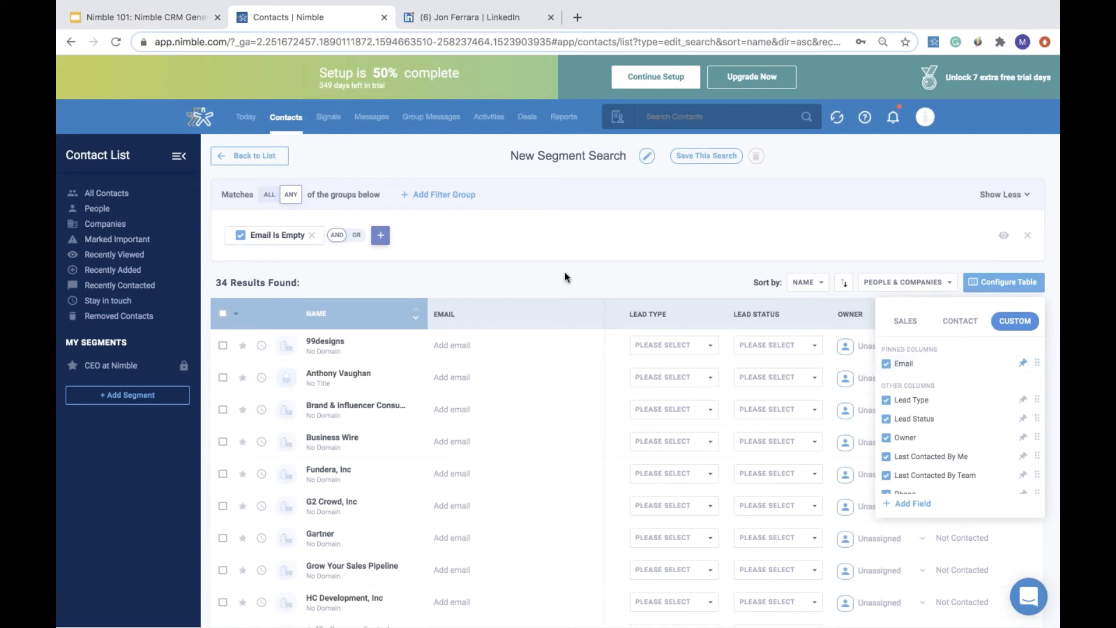
- Rename the segment search to Email is Empty and save it
click(609, 156)
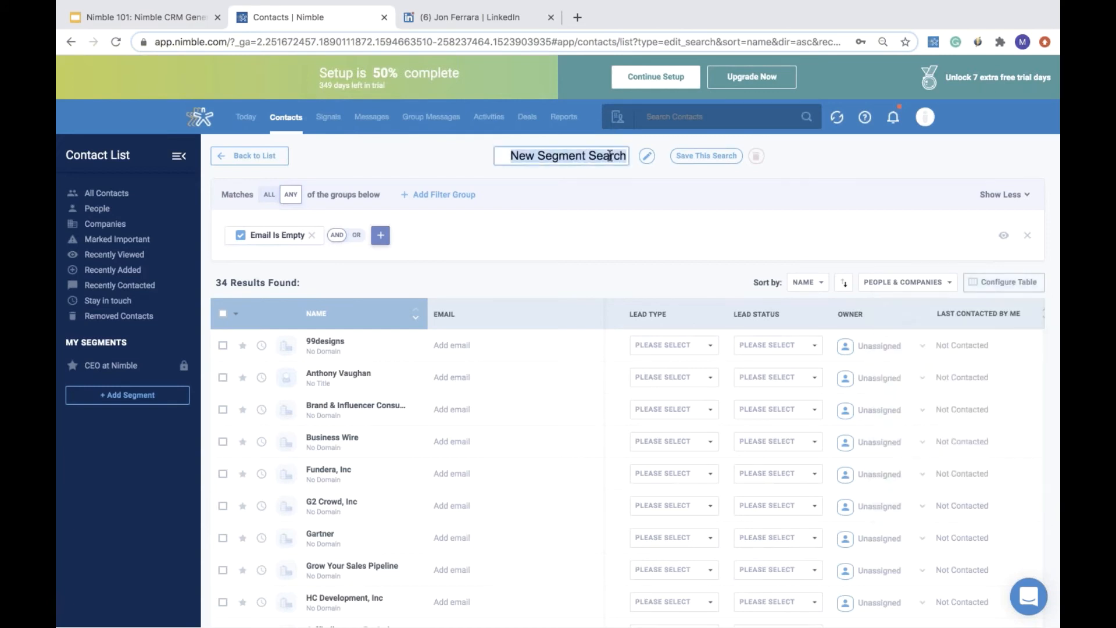
key(BackSpace)
text(Email Is E)
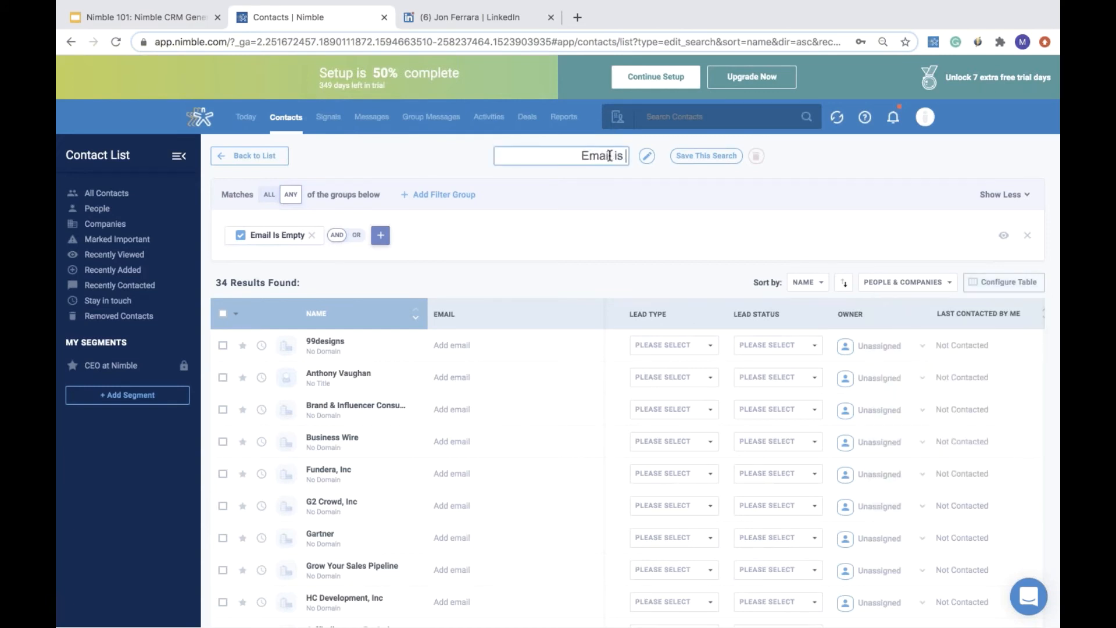
text(mpty)
click(733, 155)
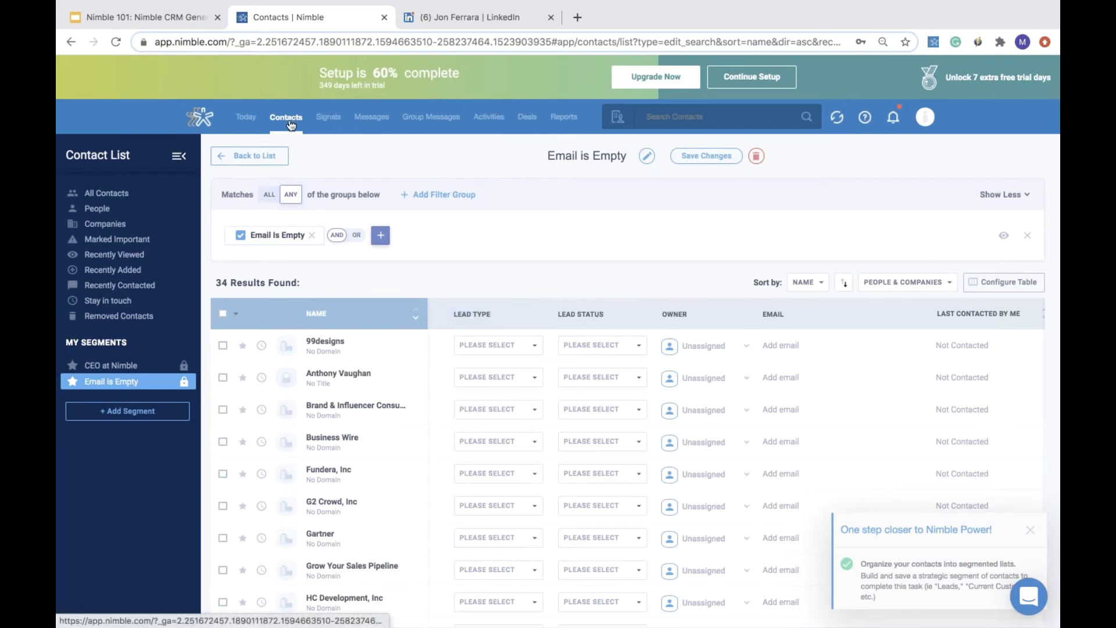
- Go back to the list and switch between the CEO at Nimble and Email is Empty segments
click(245, 156)
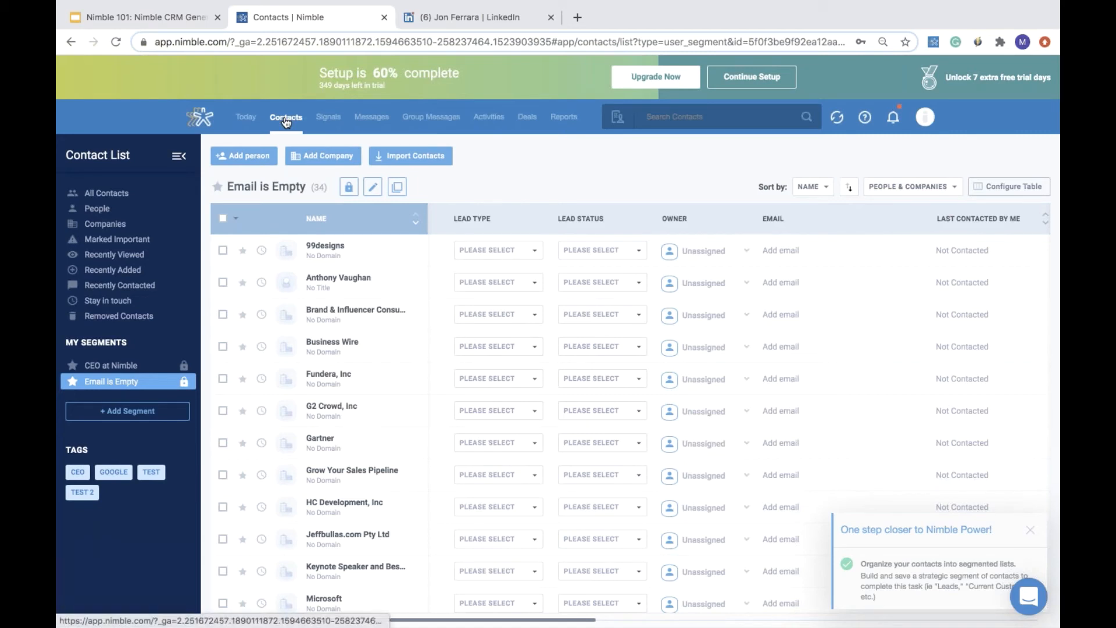
click(124, 370)
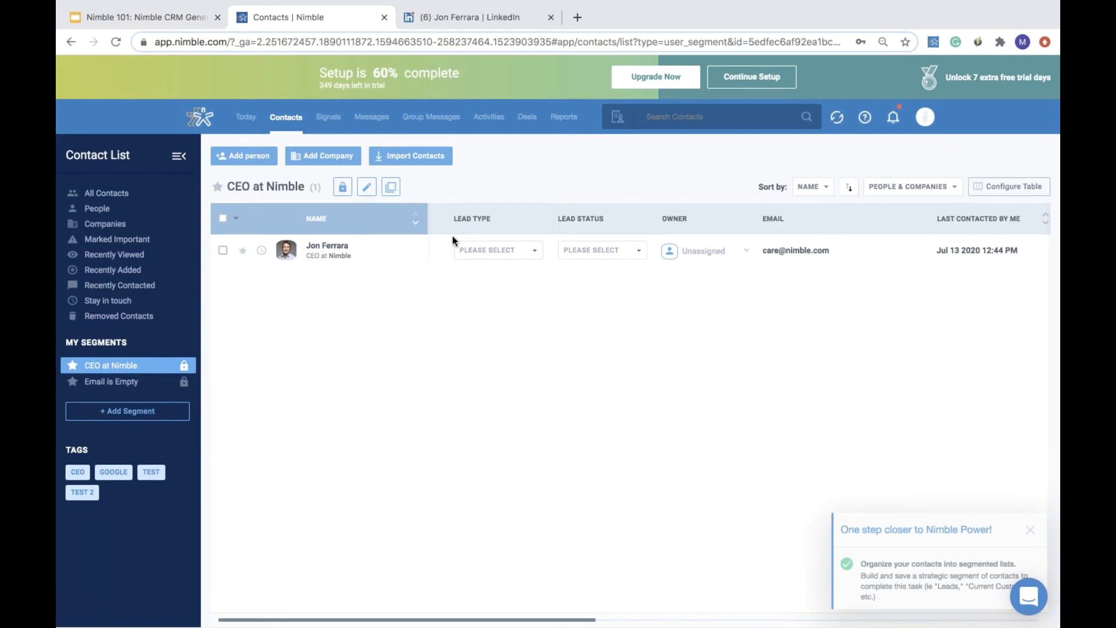
scroll(452, 239, right, 5)
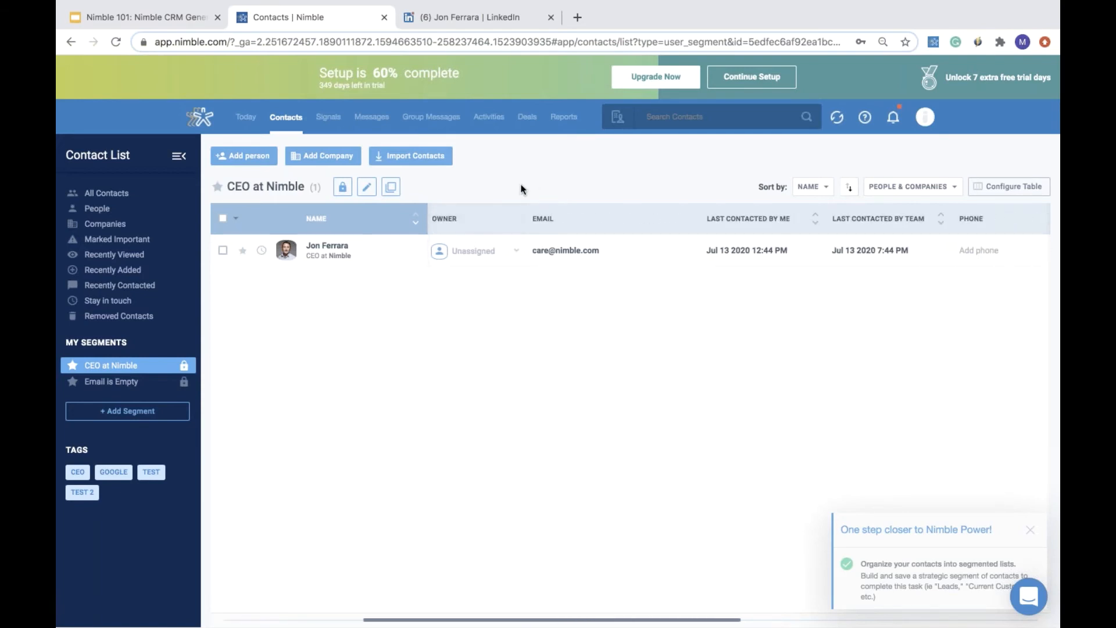
click(128, 385)
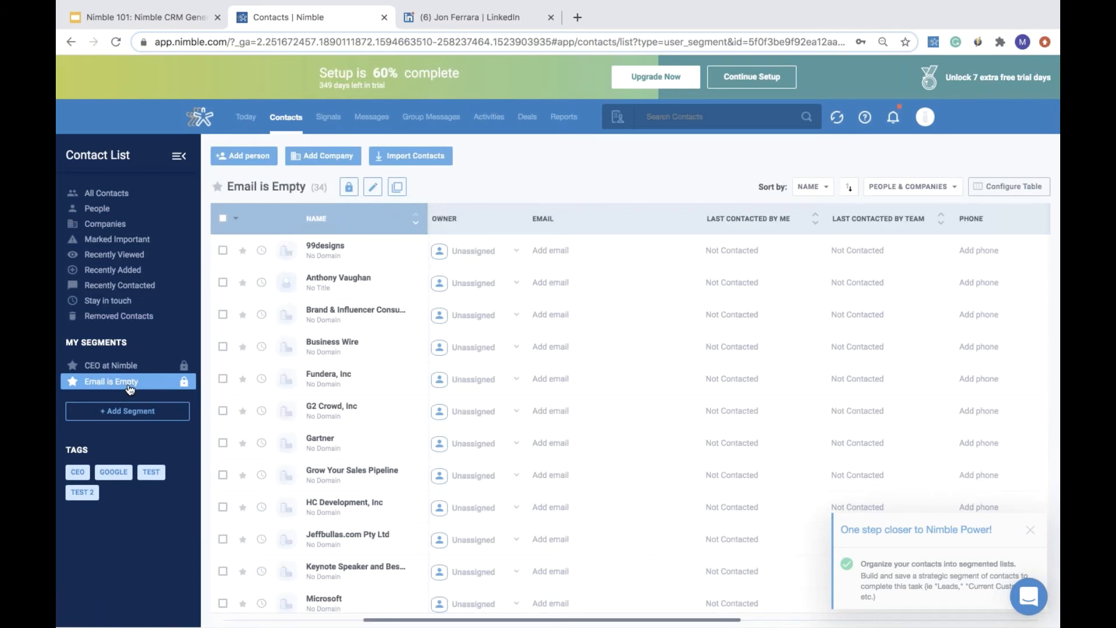
scroll(355, 345, left, 2)
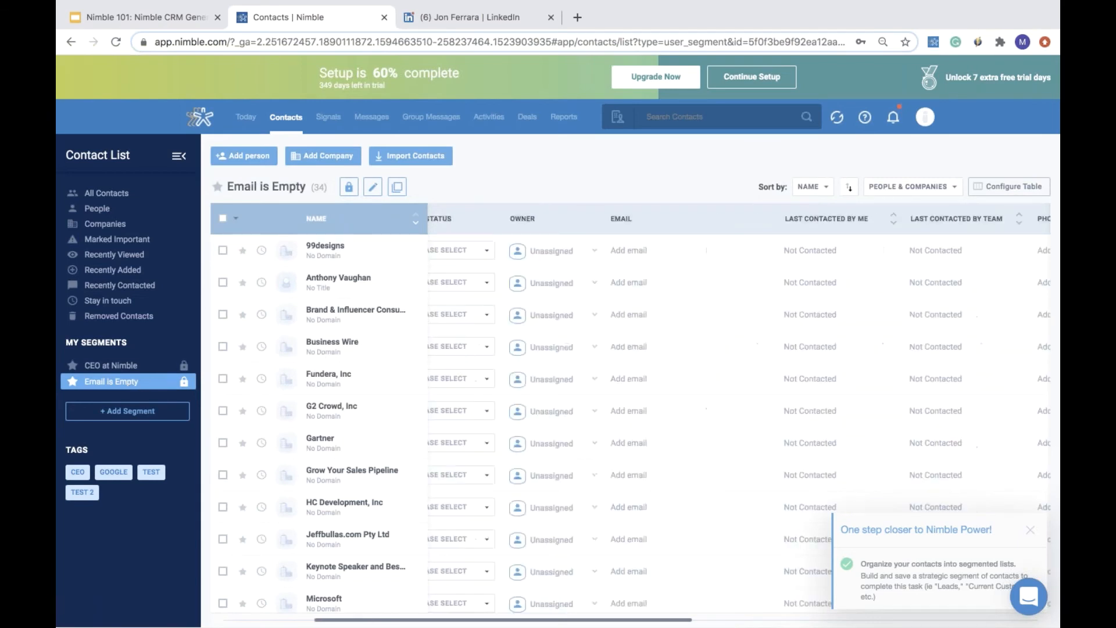
scroll(356, 346, left, 3)
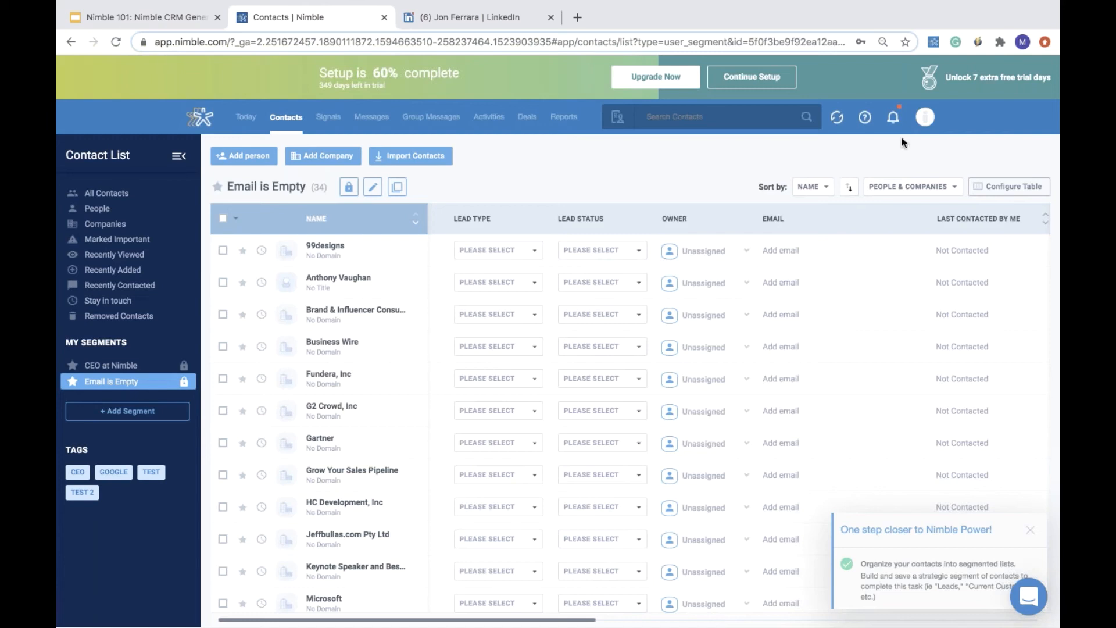
- Open the Networks & Imports settings and search the quick connect services for mailch
click(925, 119)
click(811, 227)
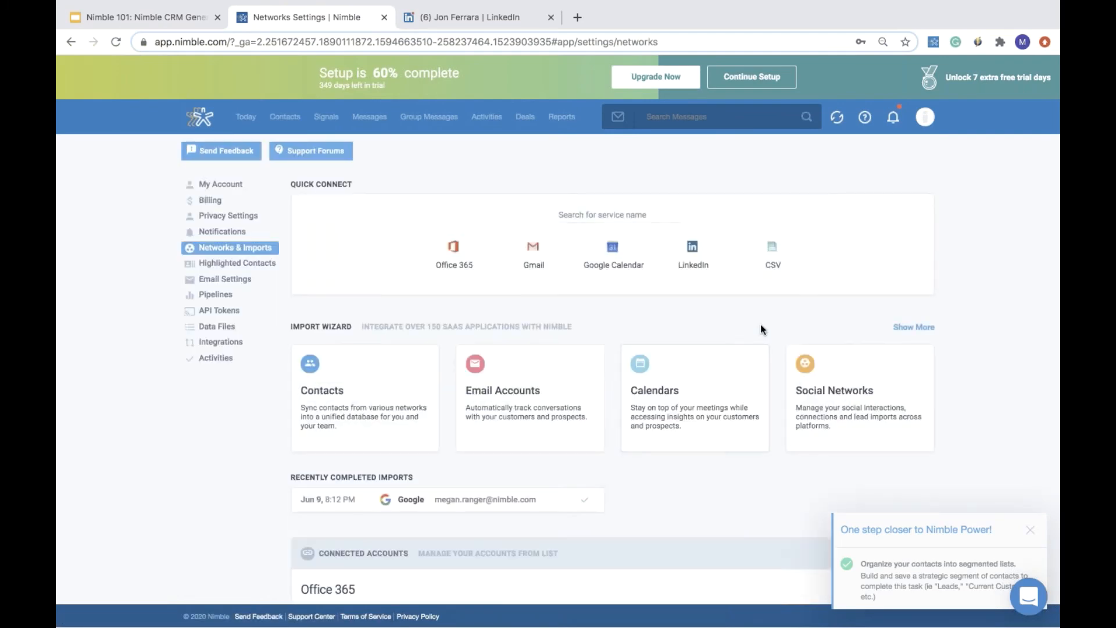
scroll(764, 315, down, 1)
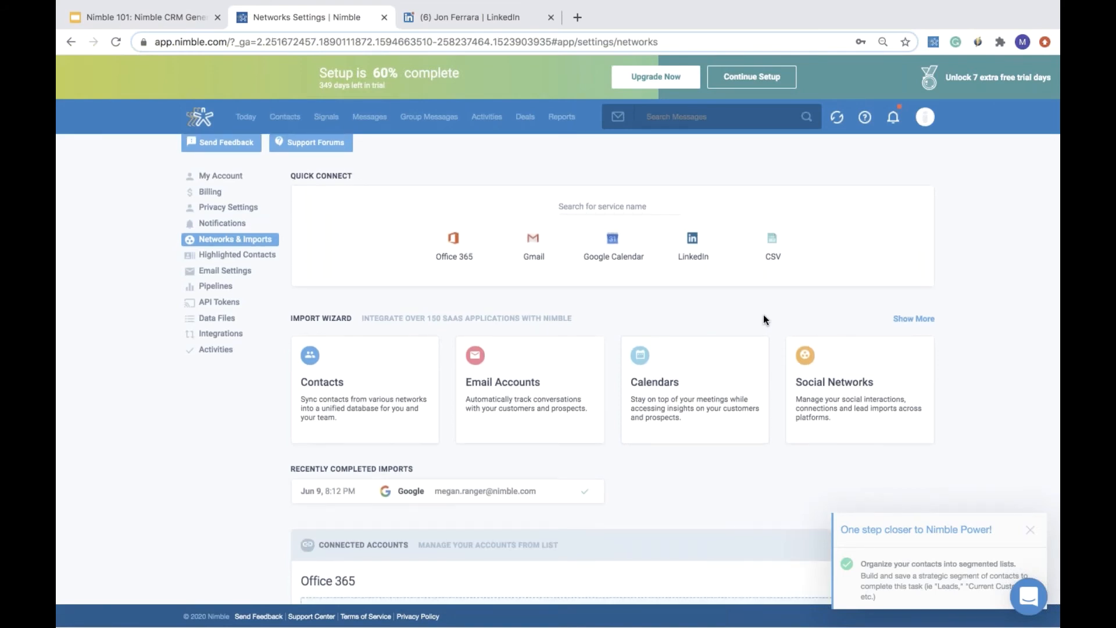
scroll(763, 315, down, 1)
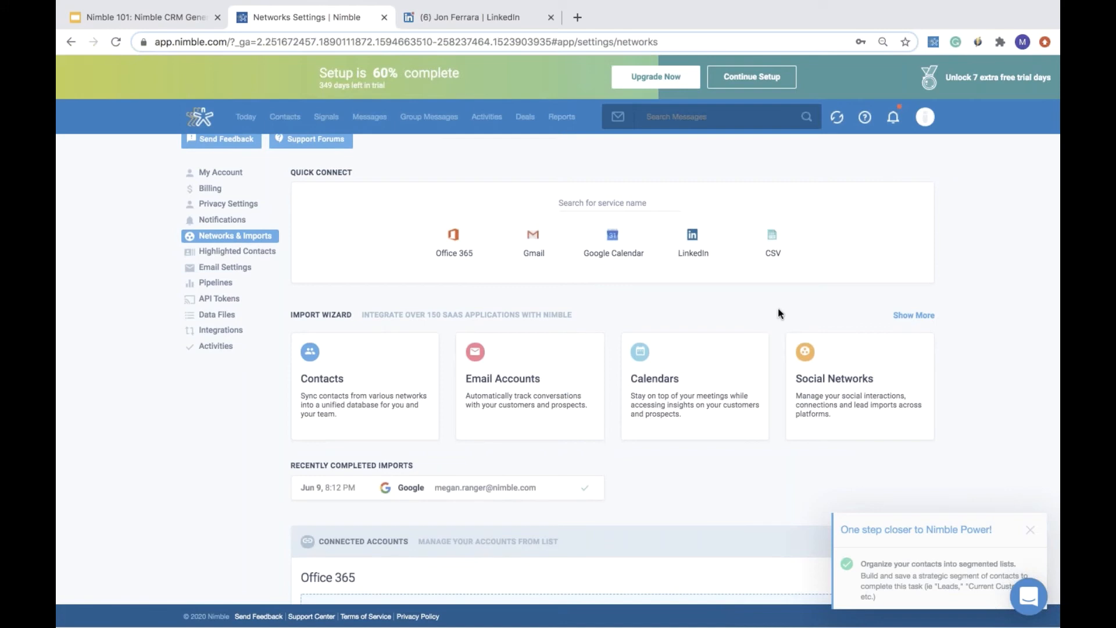
click(645, 198)
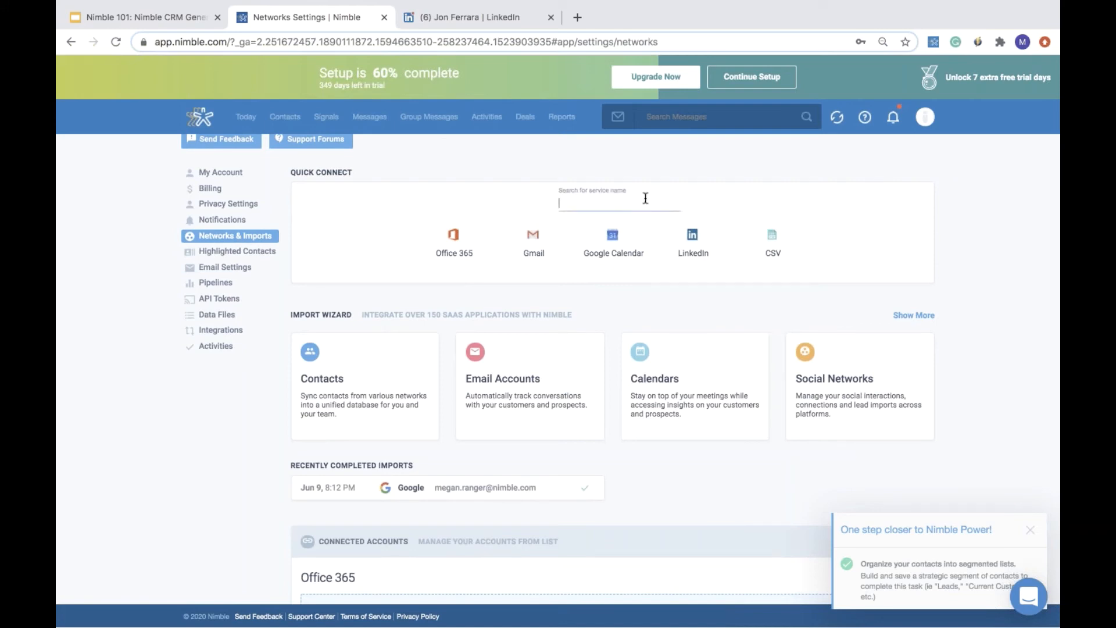
text(mail)
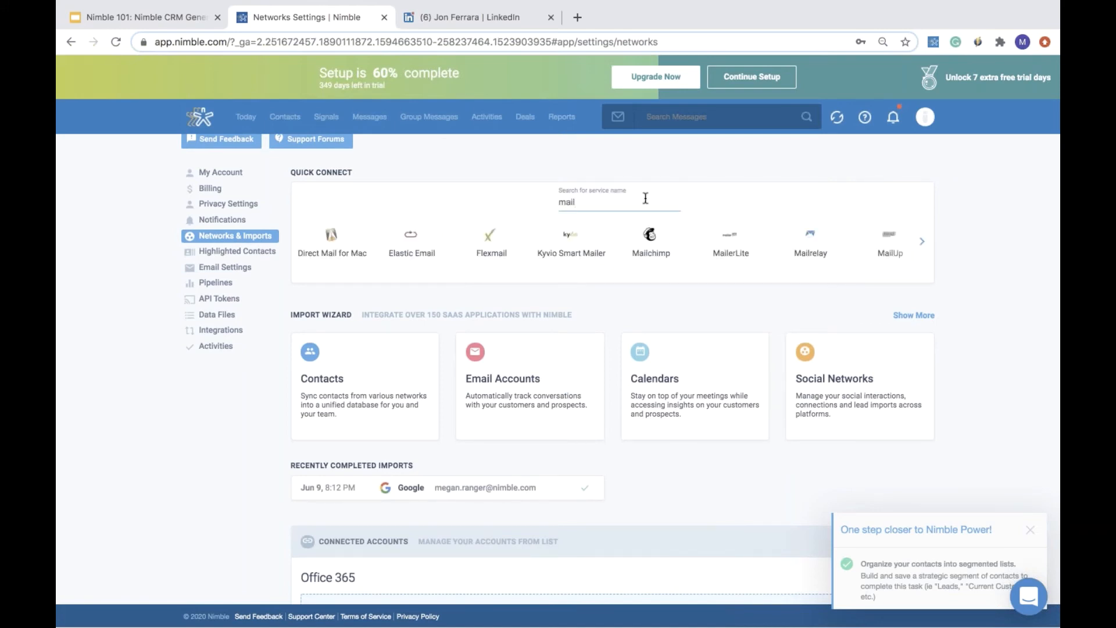
text(ch)
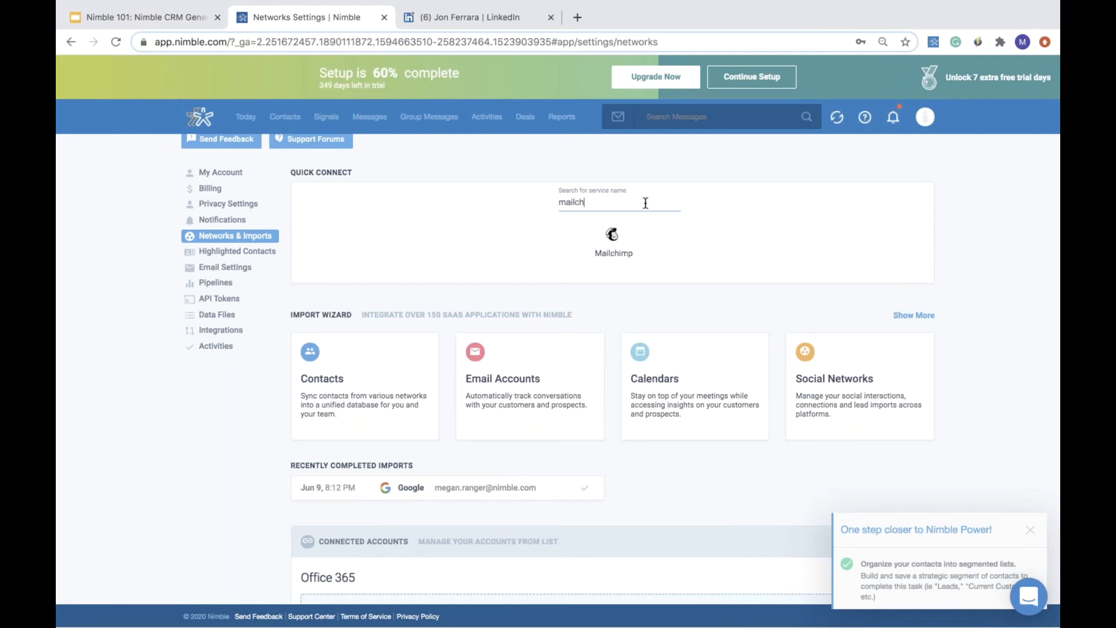
- Open the Mailchimp quick connect, accept the PieSync terms and close the Mailchimp dialog
click(620, 247)
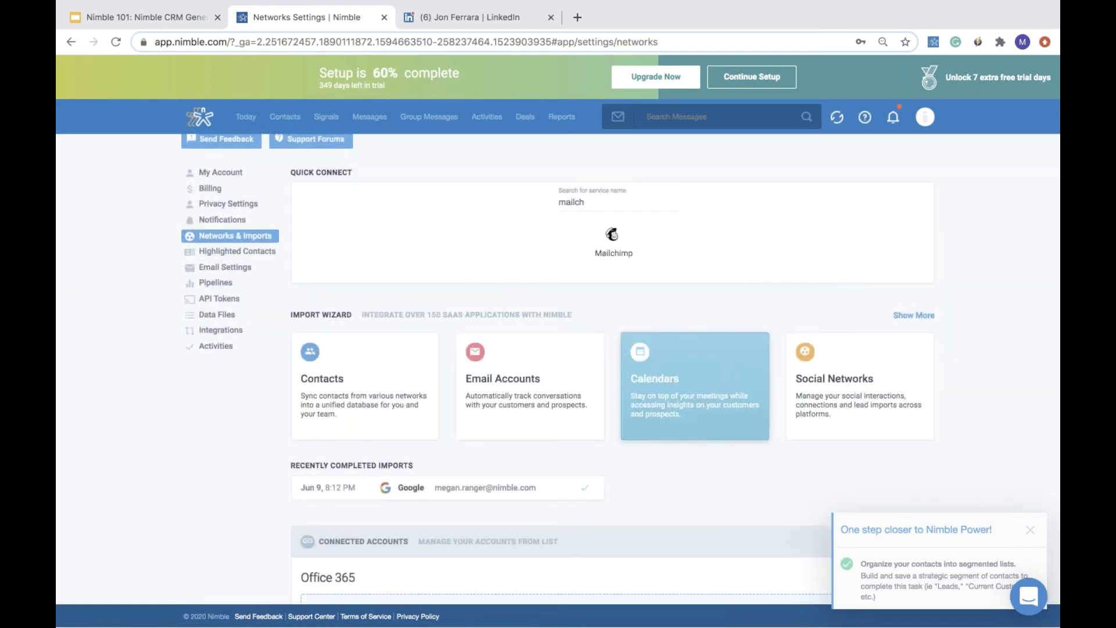
click(614, 239)
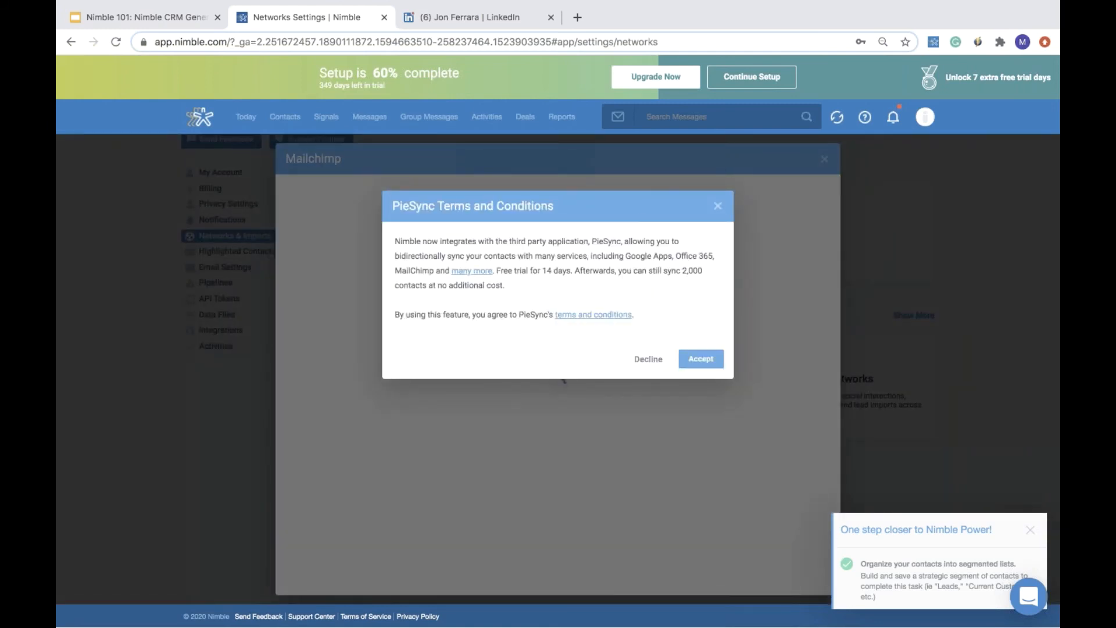
click(706, 361)
click(824, 159)
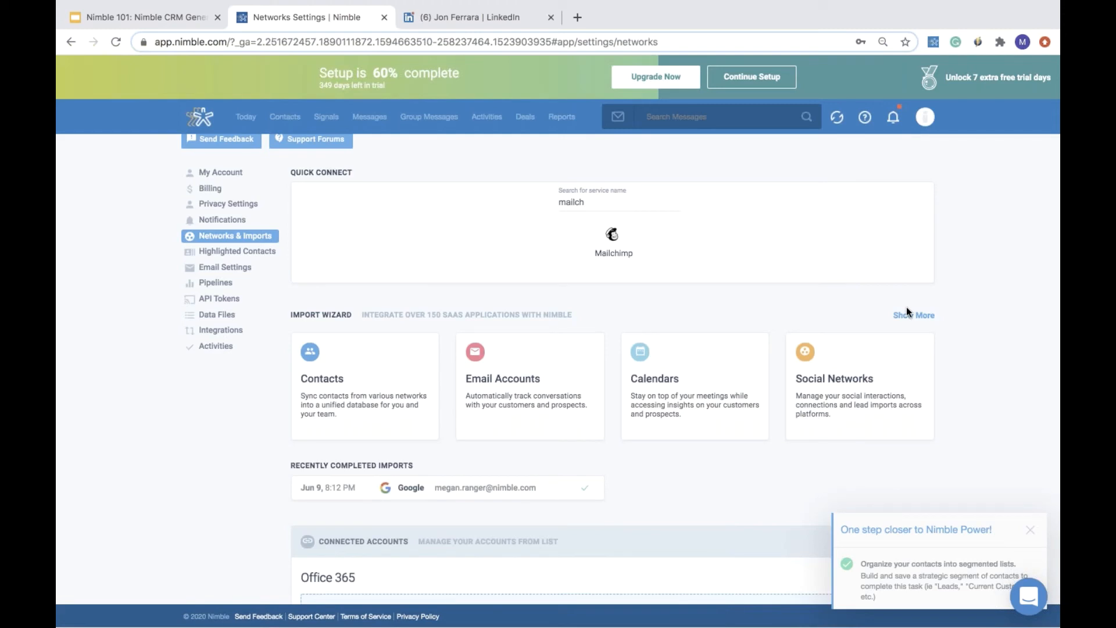
- Search the quick connect services for csv and open the CSV import
double_click(600, 202)
text(csv)
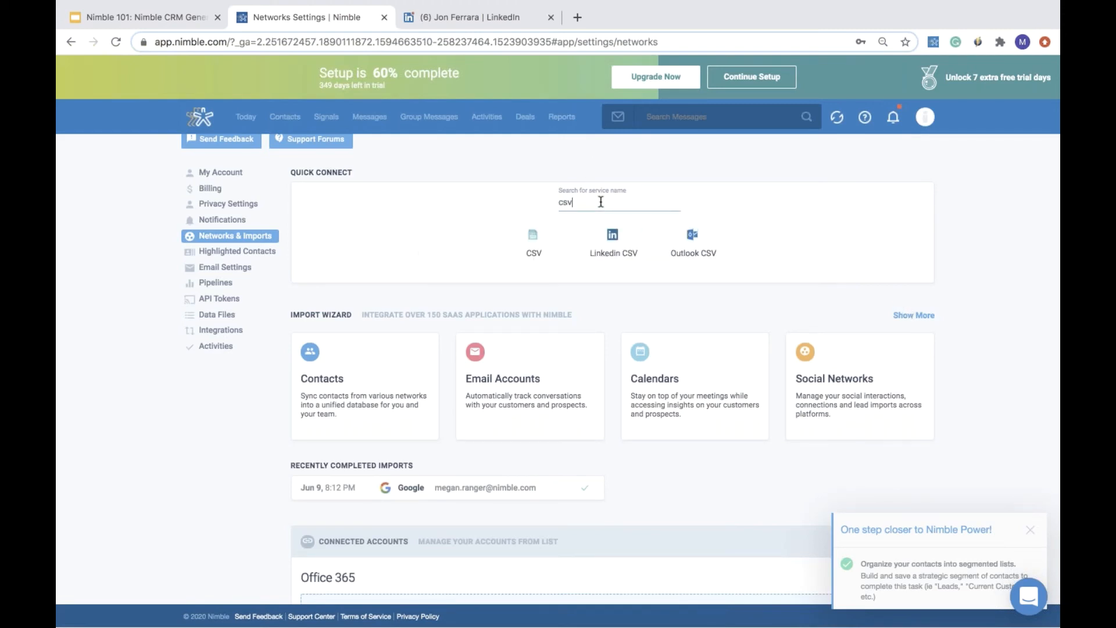
click(542, 236)
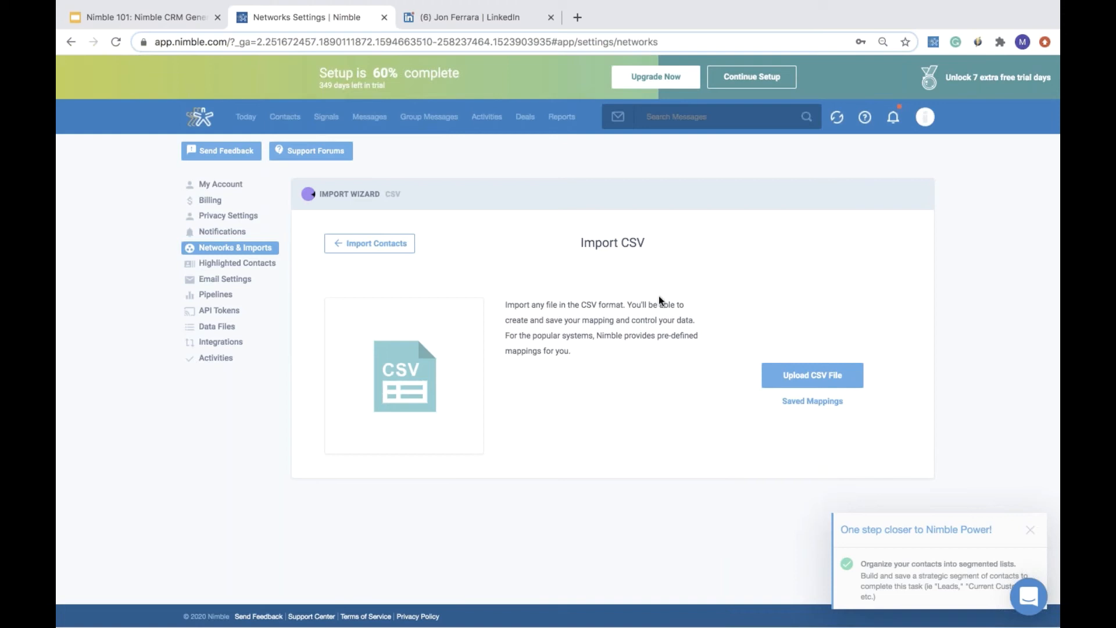
- Check the saved CSV mappings, close them, and open the CSV file upload wizard
click(810, 402)
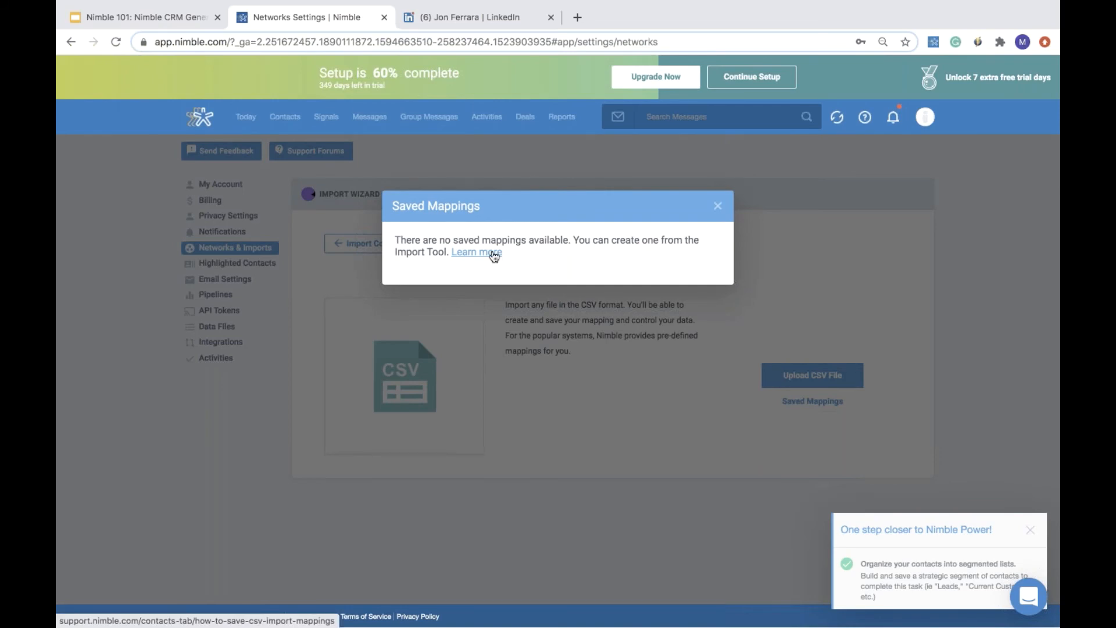
click(718, 206)
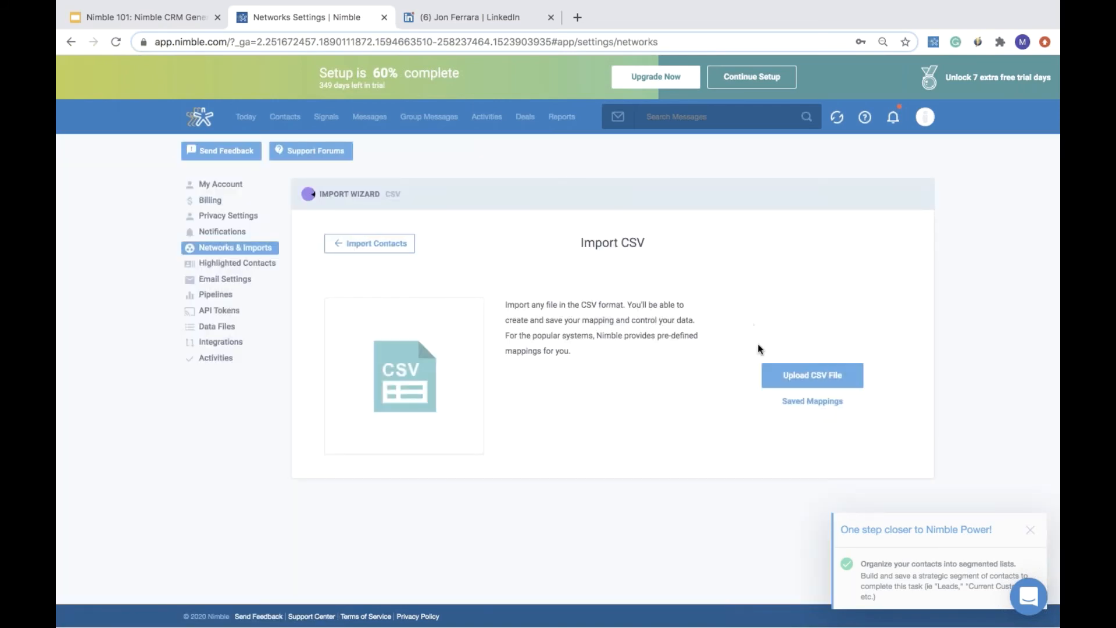
click(783, 372)
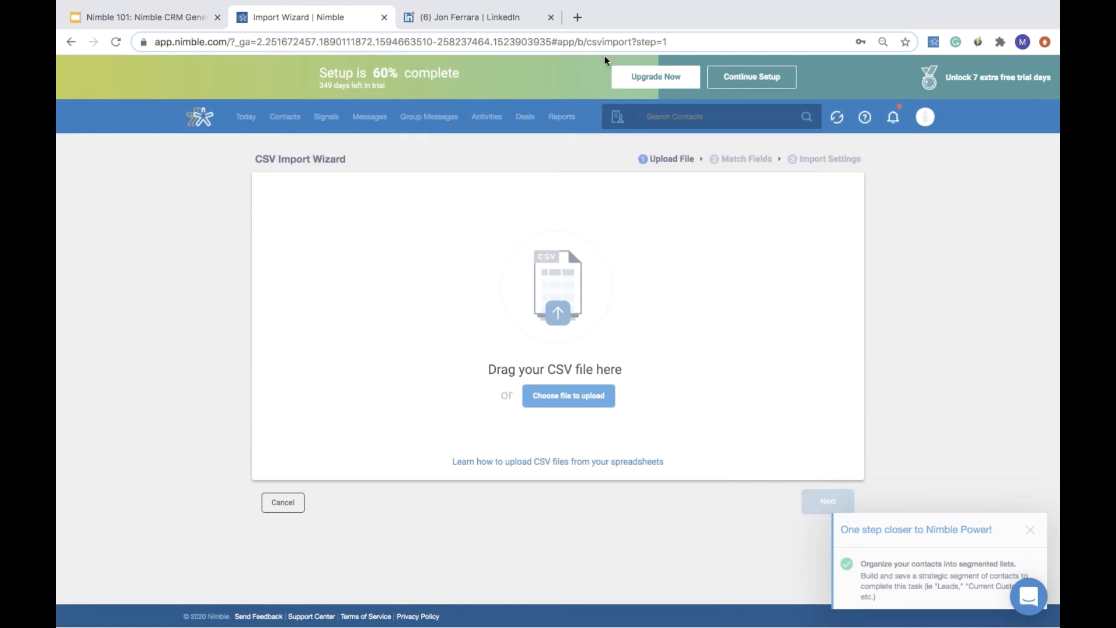
mouse_move(74, 5)
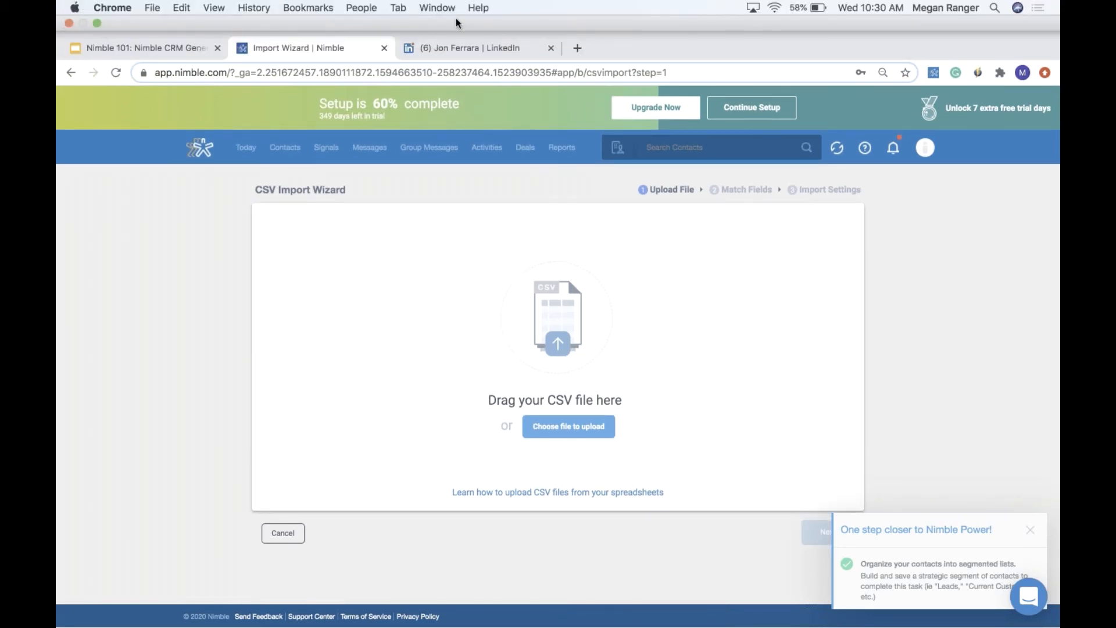
click(99, 23)
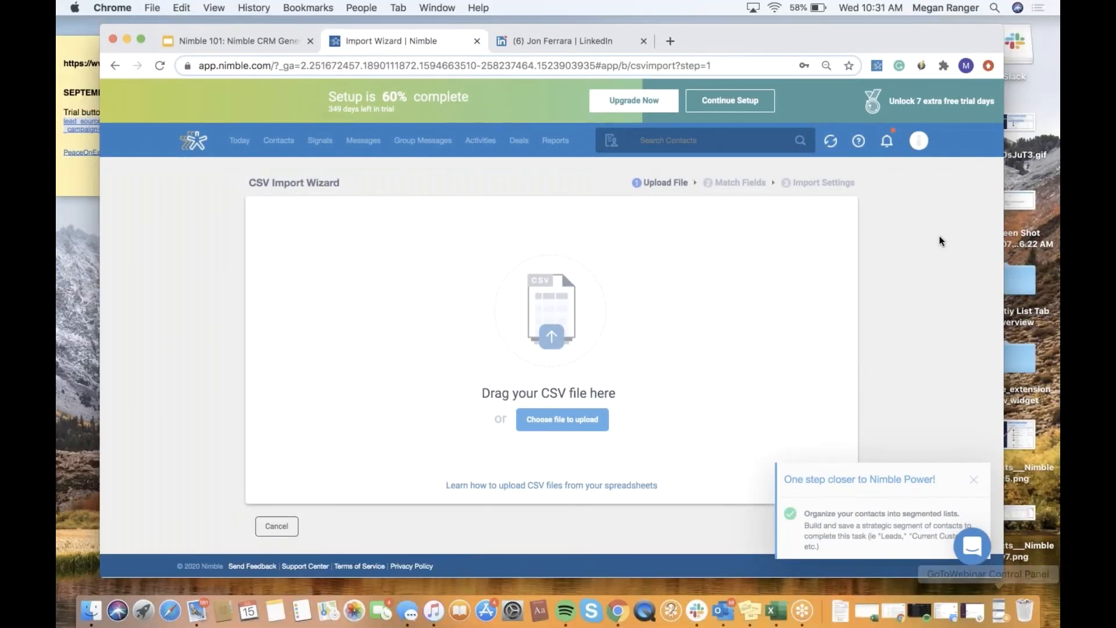
drag(889, 46, 931, 4)
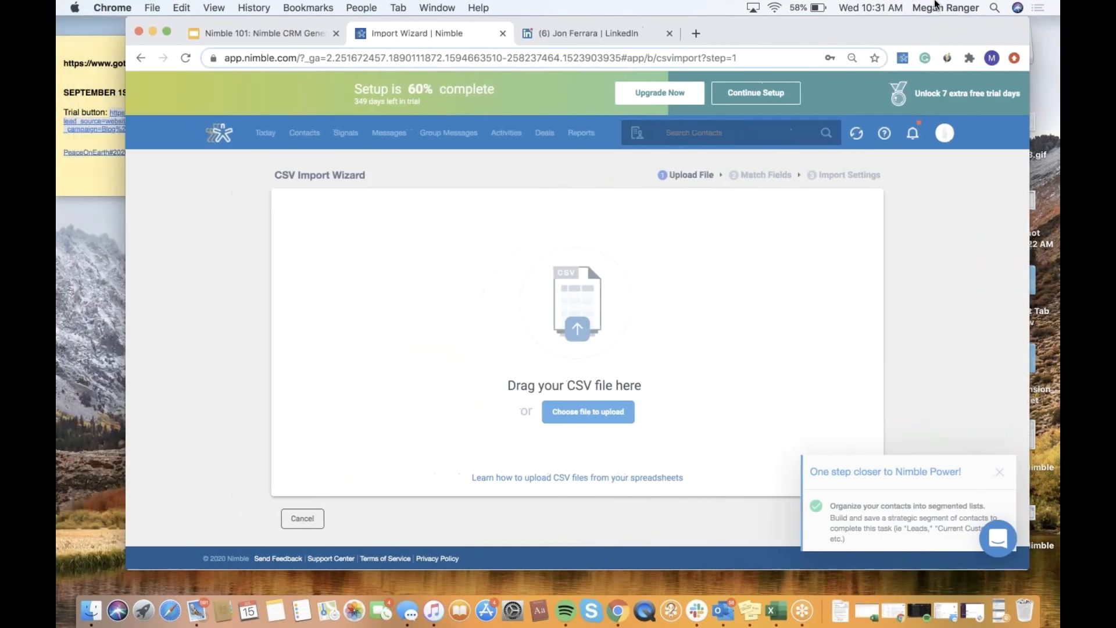
click(997, 615)
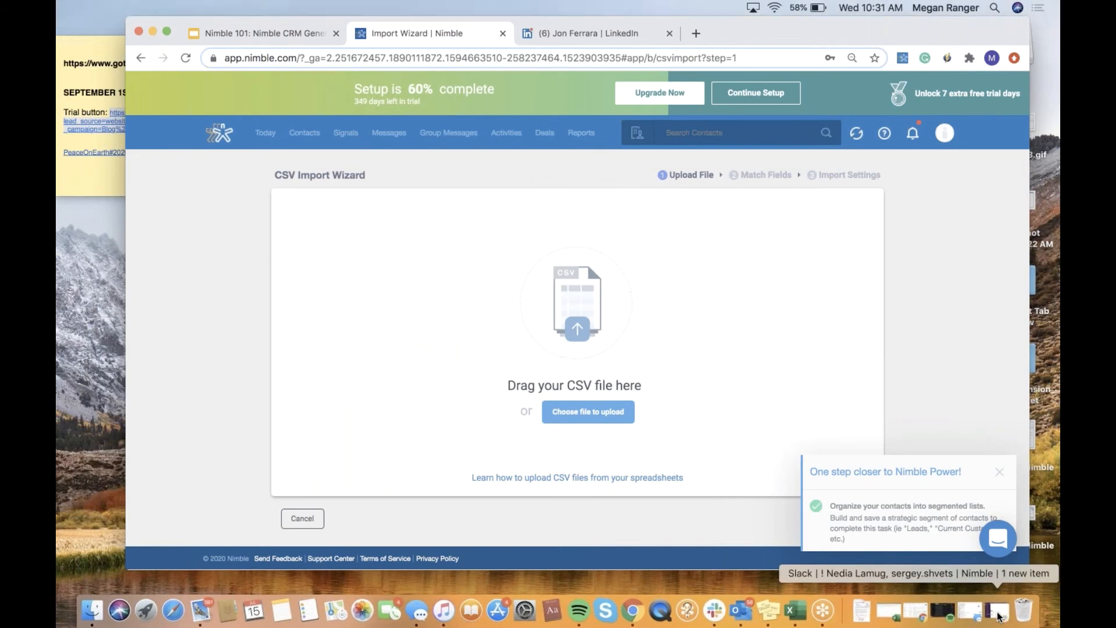
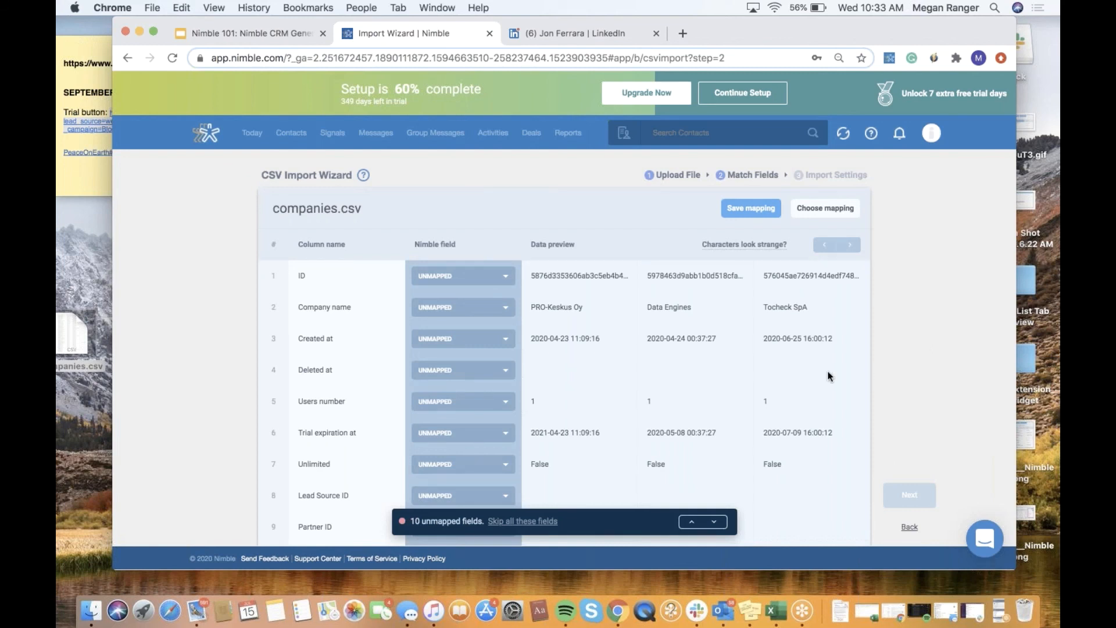
- Review the column list and browse the Contact Info fields available for mapping the ID column
scroll(829, 376, down, 1)
scroll(829, 376, down, 3)
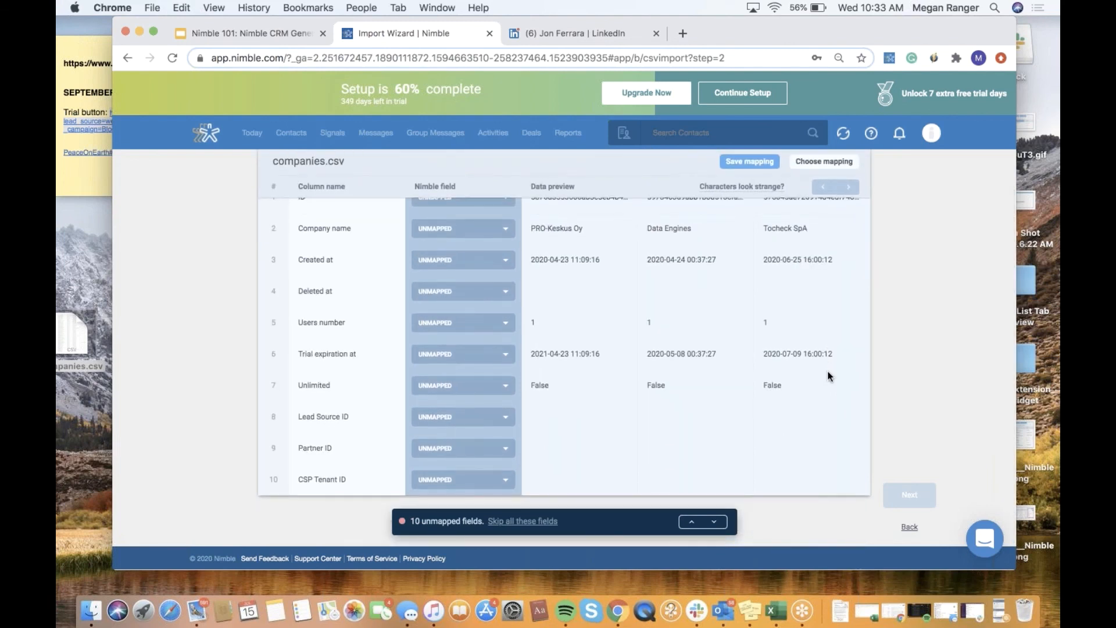
scroll(829, 376, up, 4)
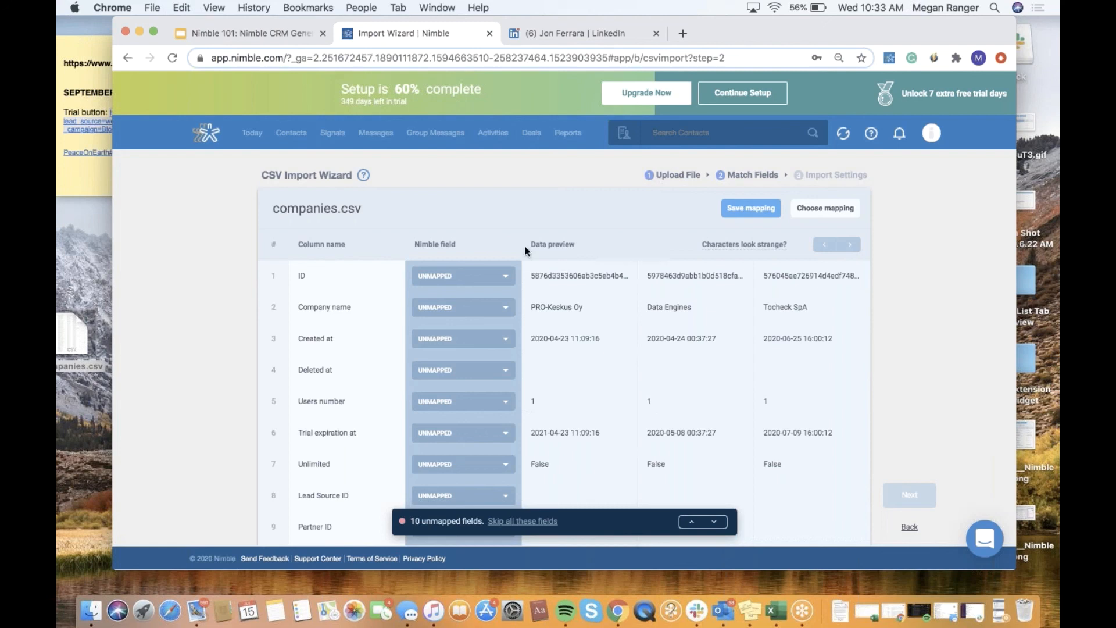
click(505, 279)
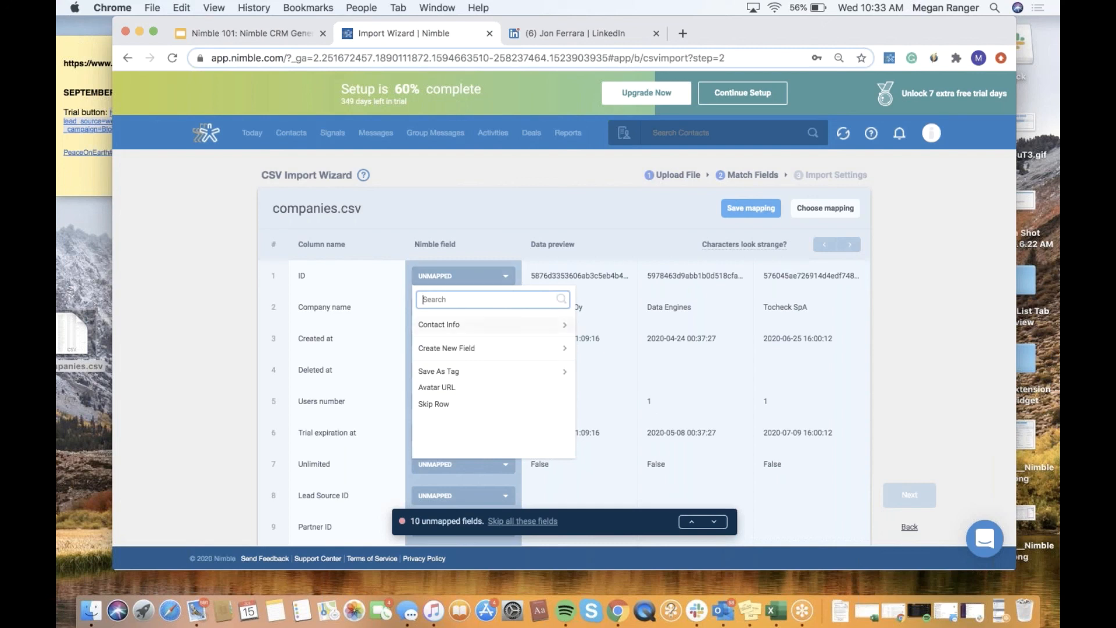
click(488, 324)
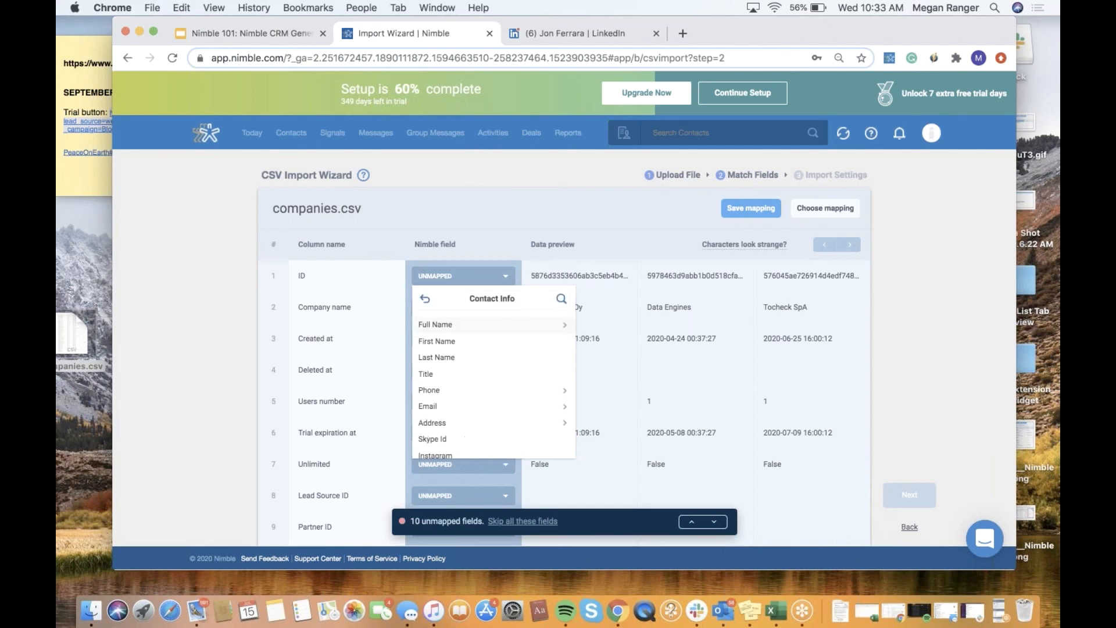
scroll(497, 358, down, 3)
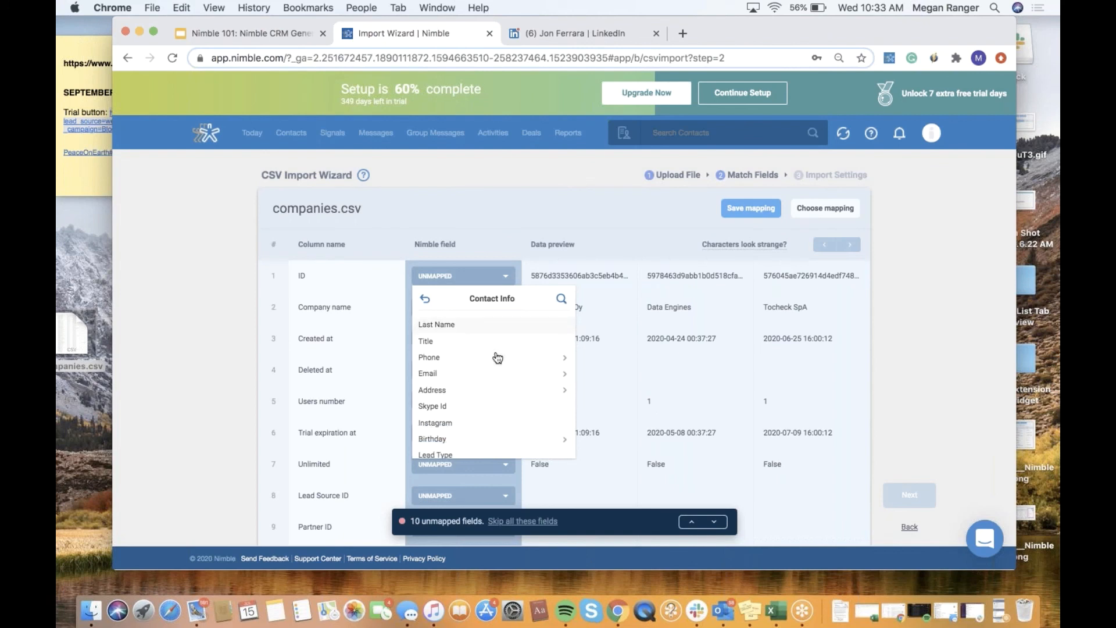
scroll(497, 357, down, 3)
scroll(494, 351, up, 6)
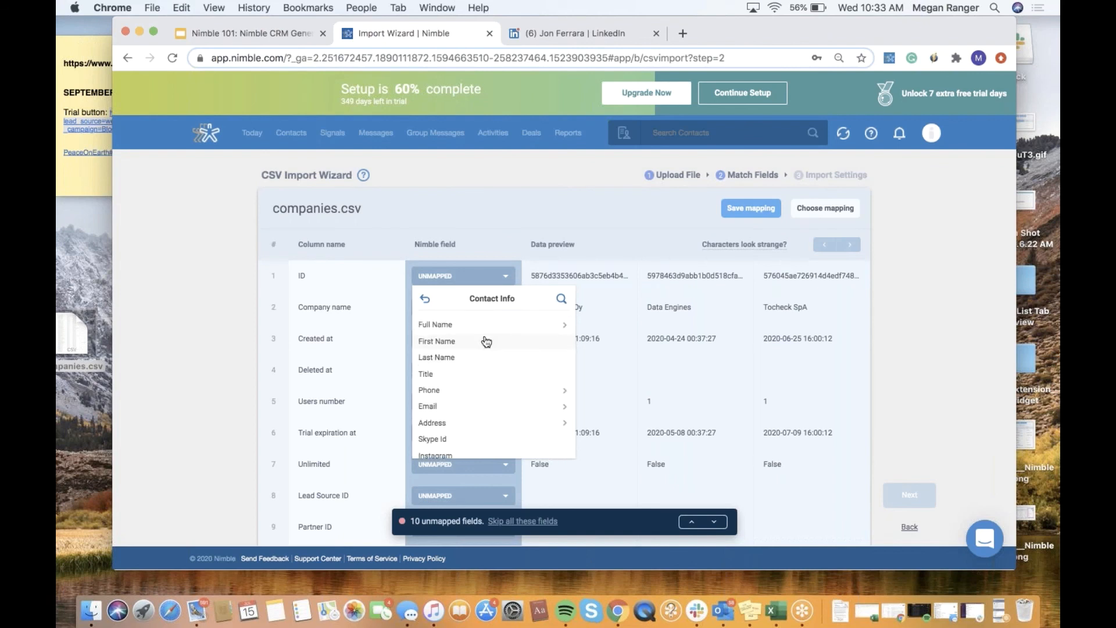
scroll(486, 341, down, 6)
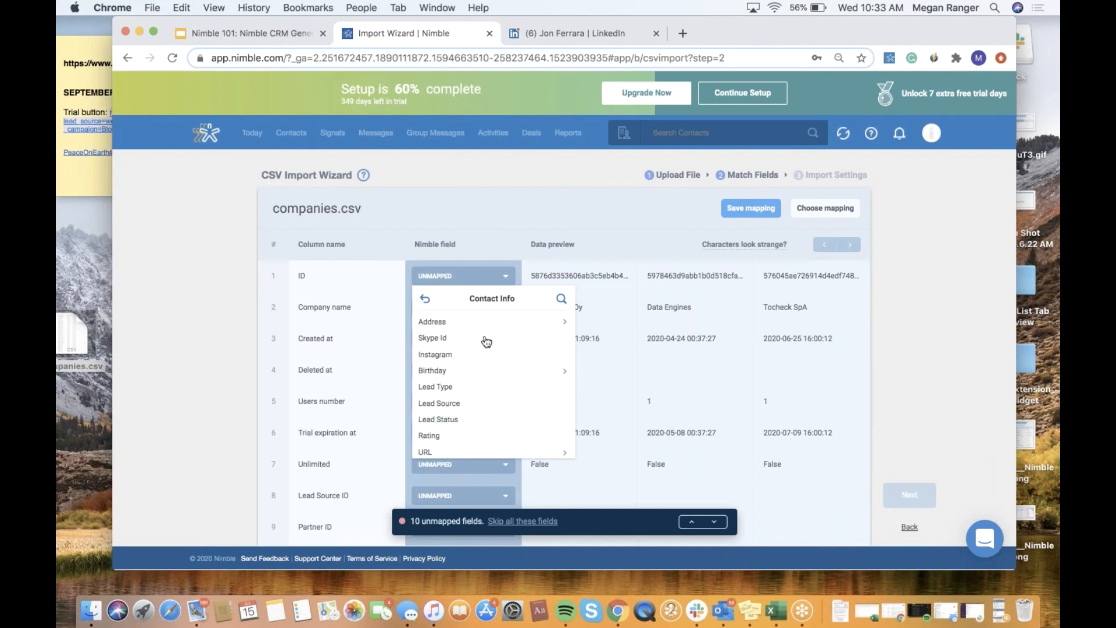
click(544, 248)
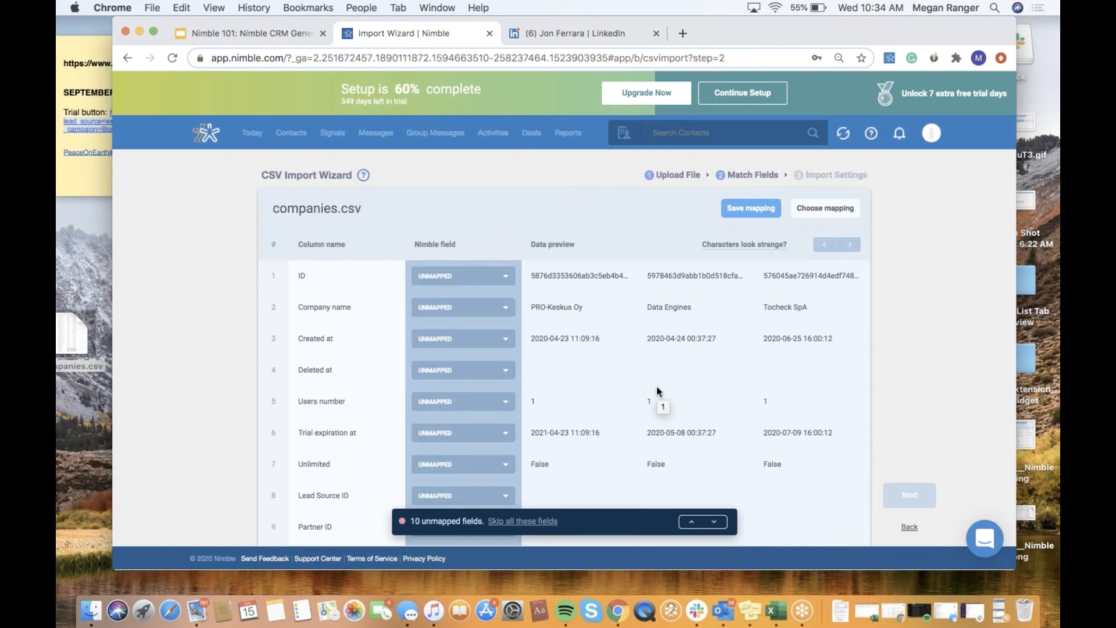
- Map the Company name column to Parent Company and skip all remaining unmapped fields
click(490, 312)
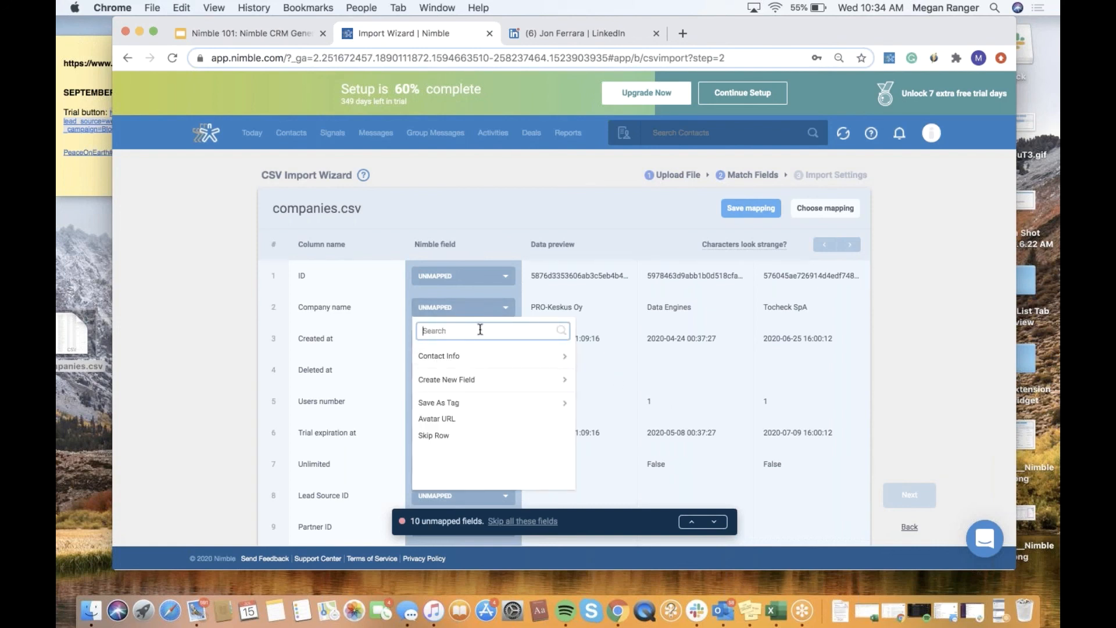
text(compa)
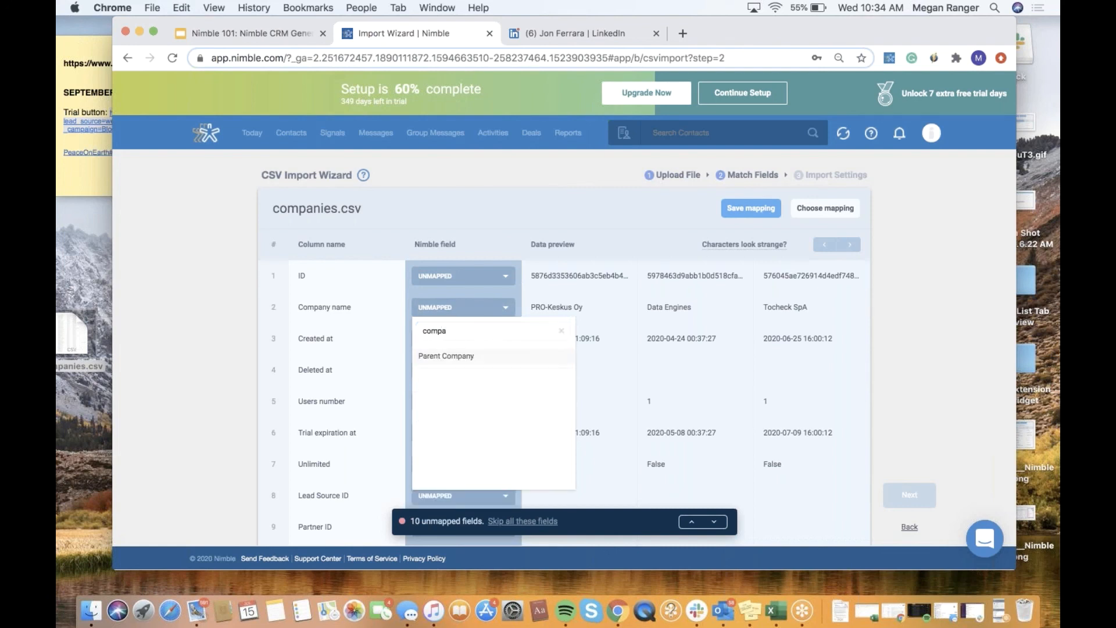
click(471, 356)
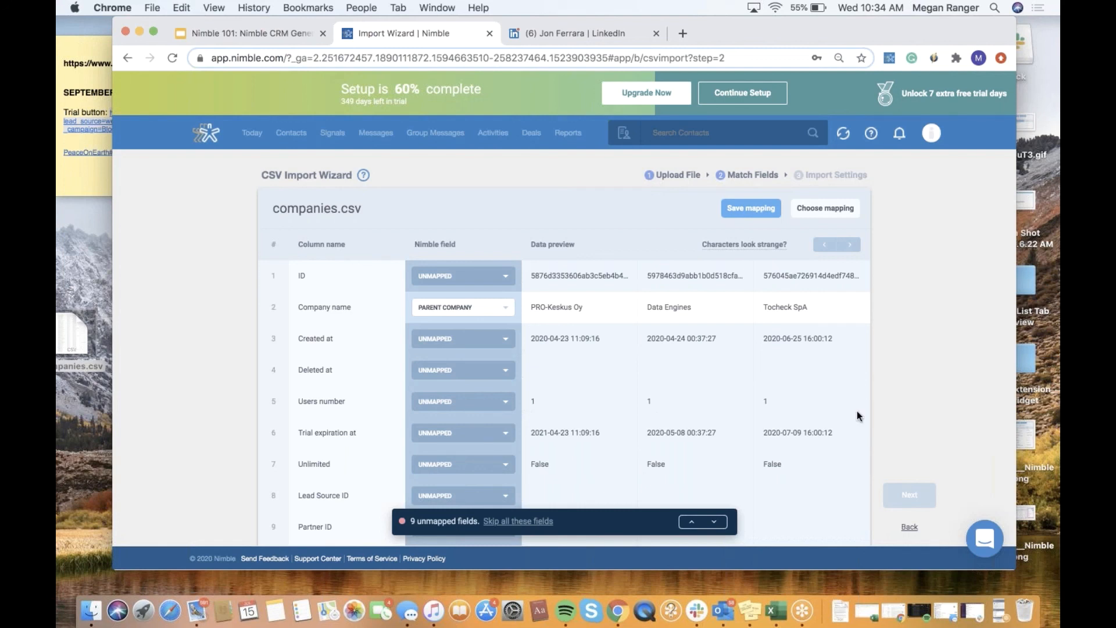
click(542, 522)
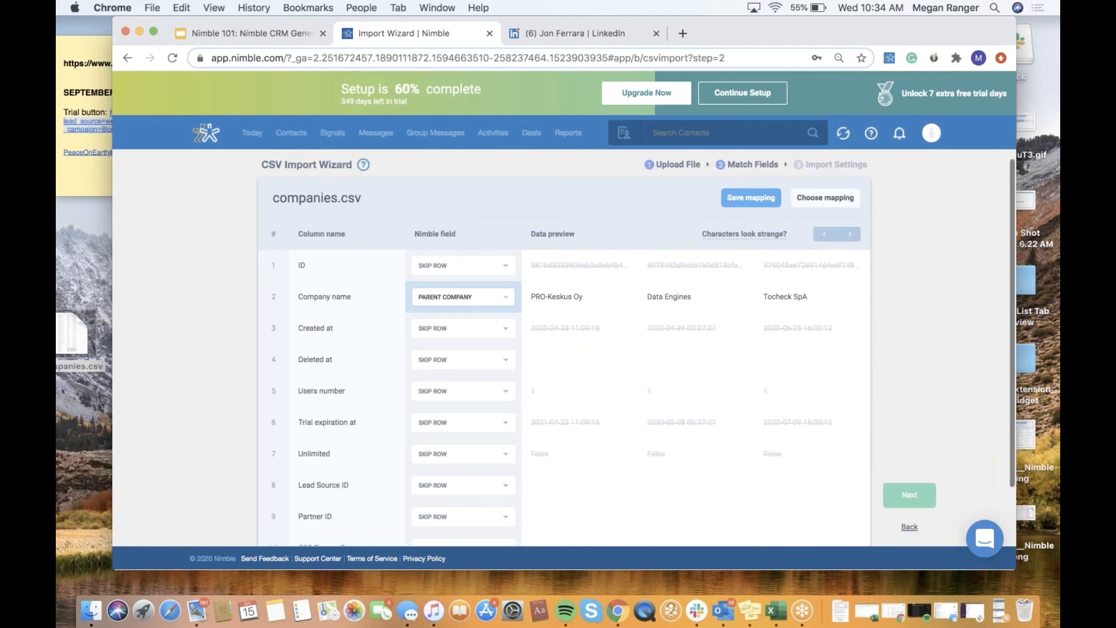
- Rename the mapping to Company mapping and save it
click(740, 215)
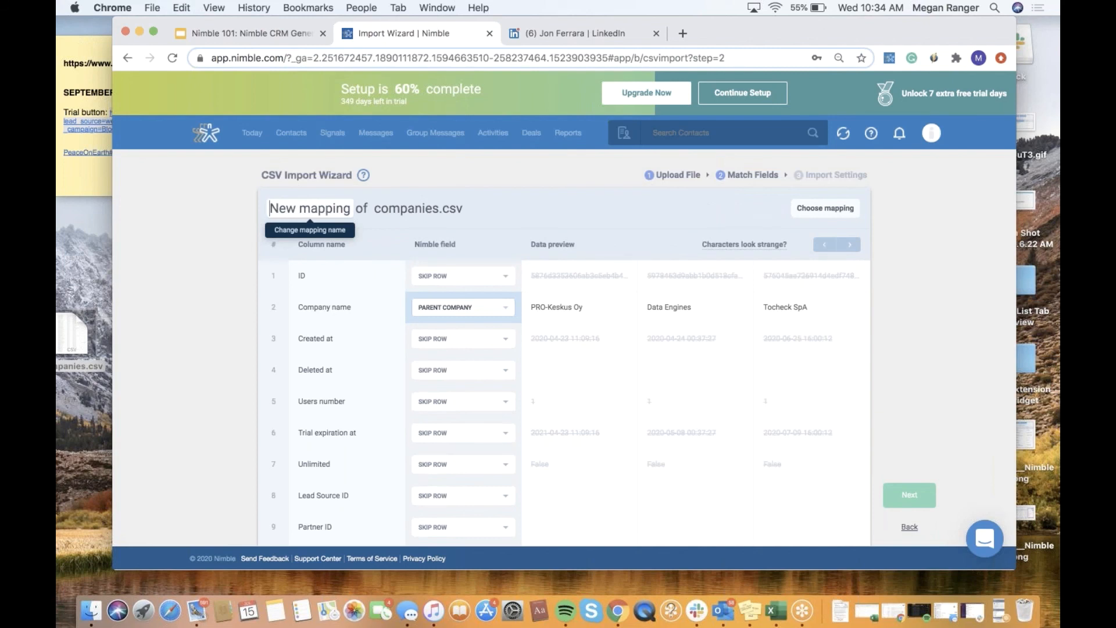
text(Coma)
key(BackSpace)
text(pany)
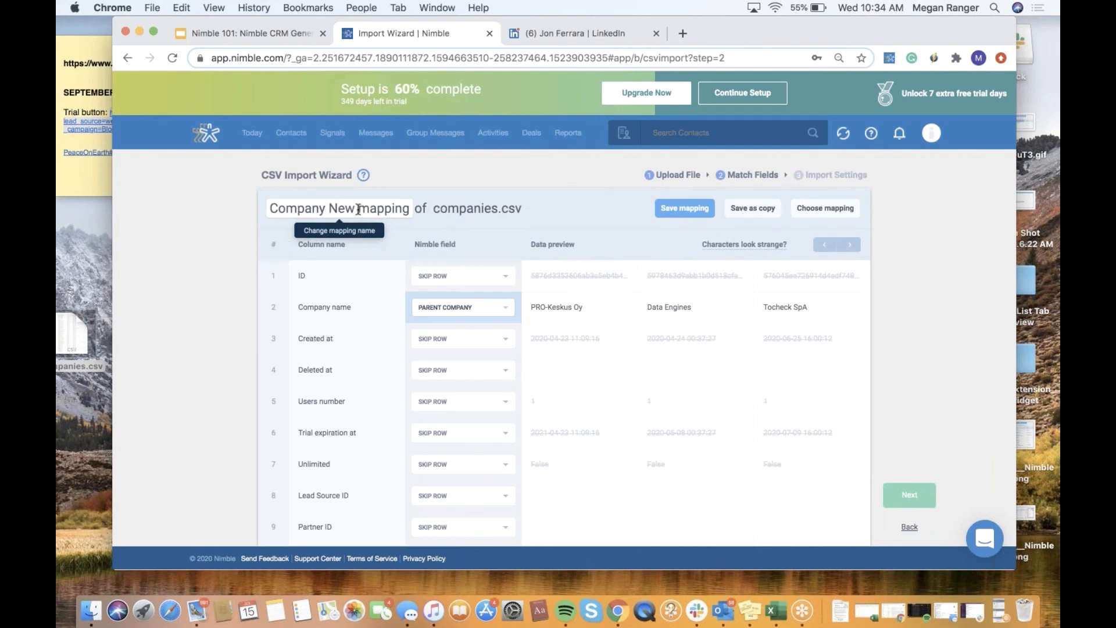
key(Delete)
key(Delete)
key(Delete)
key(Delete)
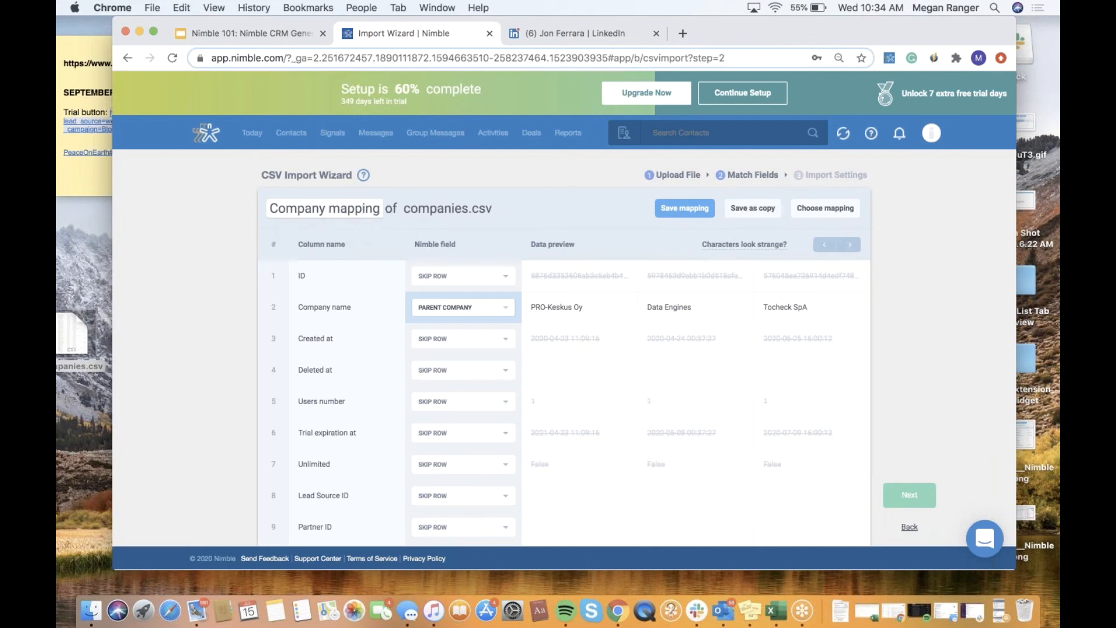
click(685, 209)
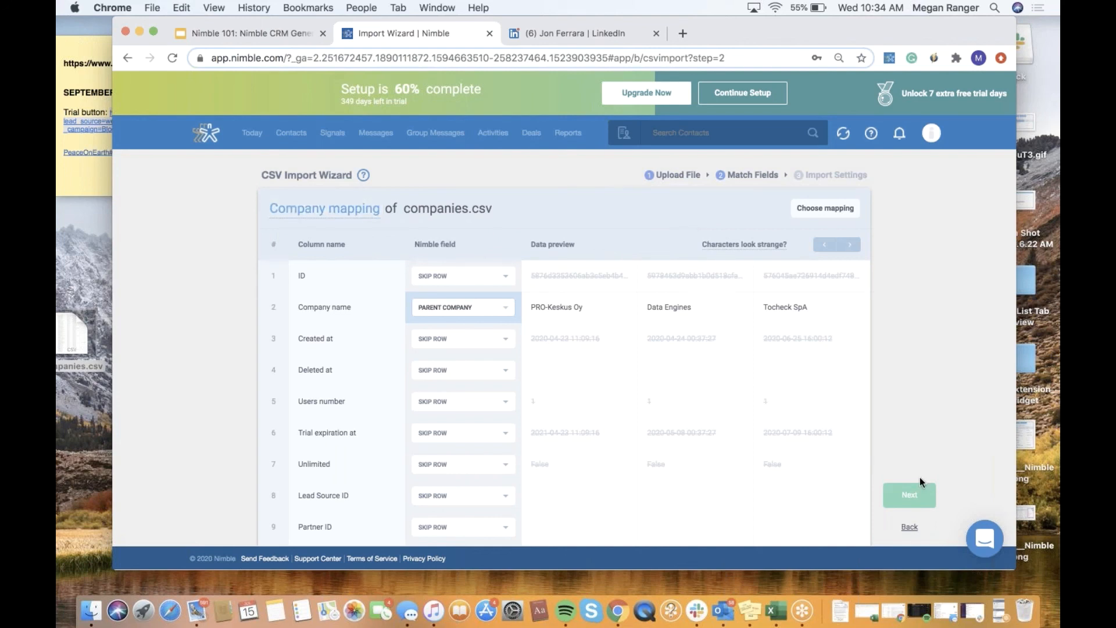
- Finish the CSV import with the default import settings and go back to Nimble
click(921, 497)
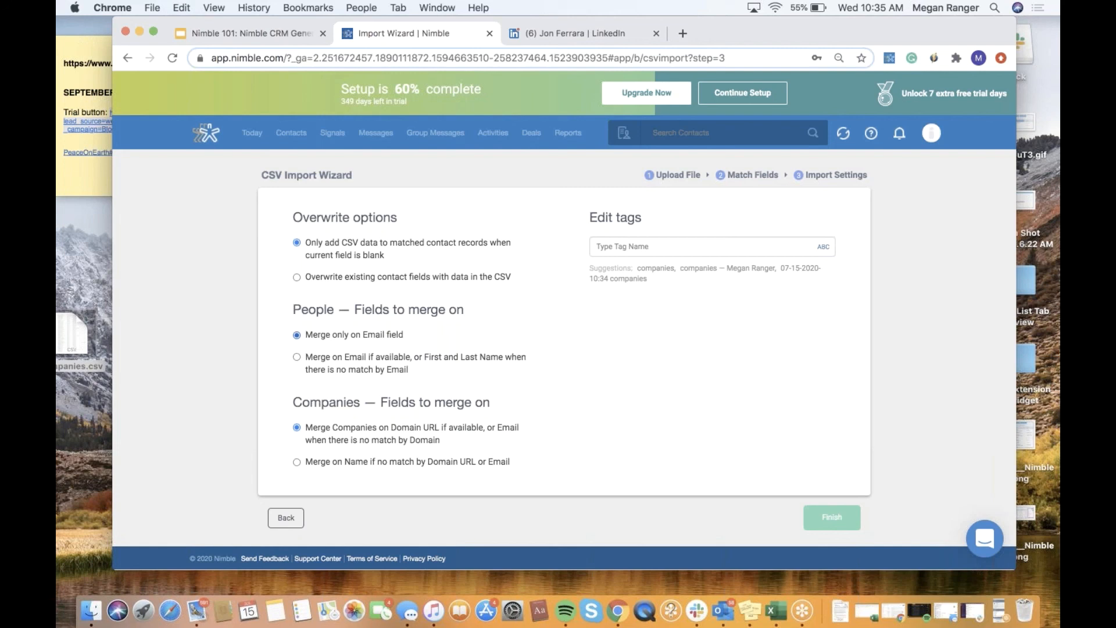
click(832, 519)
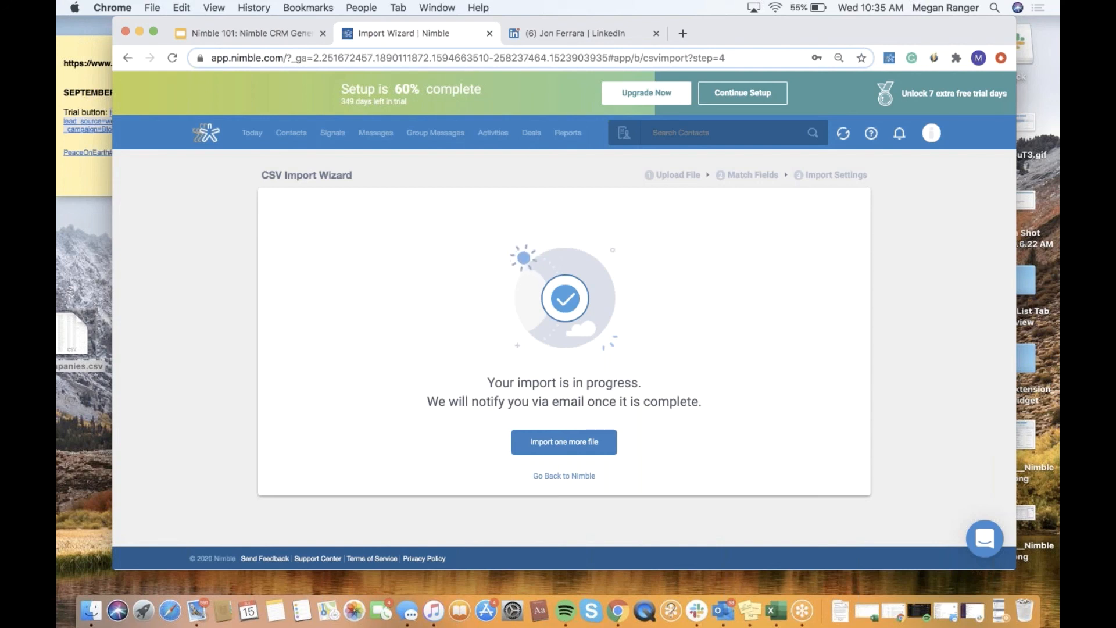
click(568, 476)
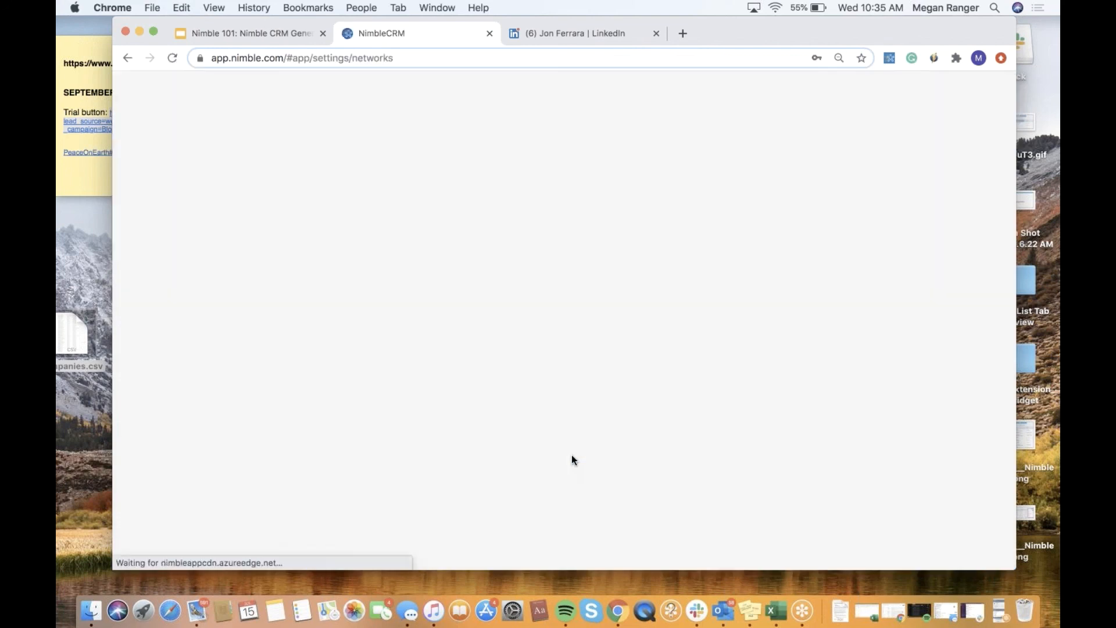